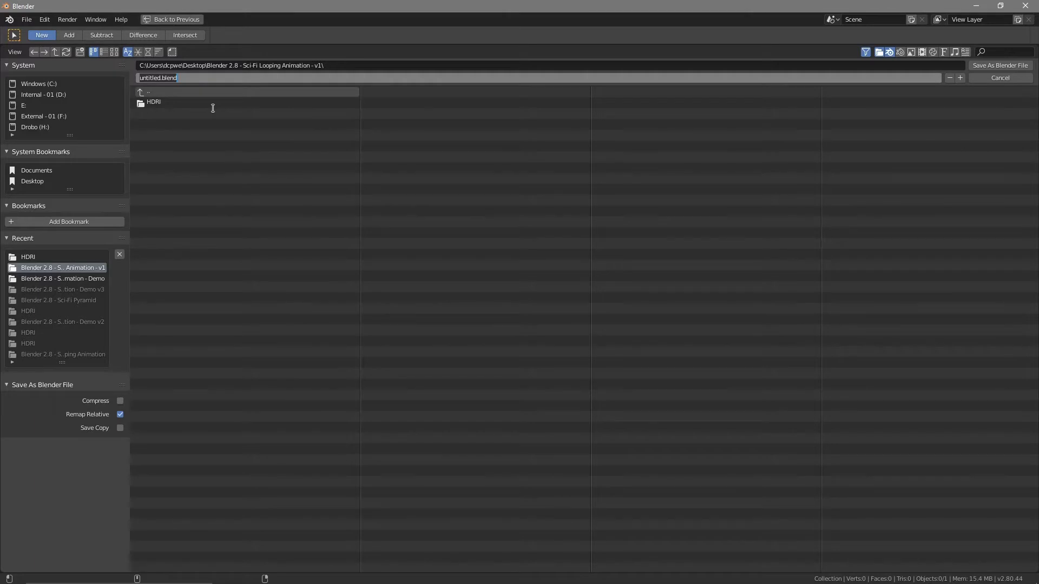
- Save the new Blender file under the name "scifi lopp - 01"
type("scifi lopp - 01")
left_click(995, 66)
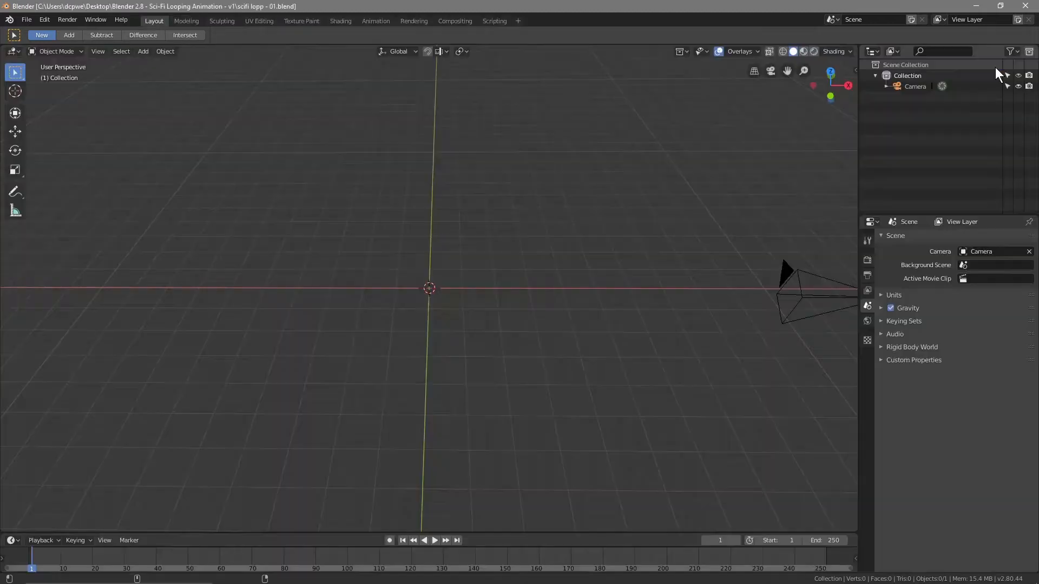
- Add a cylinder mesh at the scene origin and set its vertex count to 13
key("shift+a")
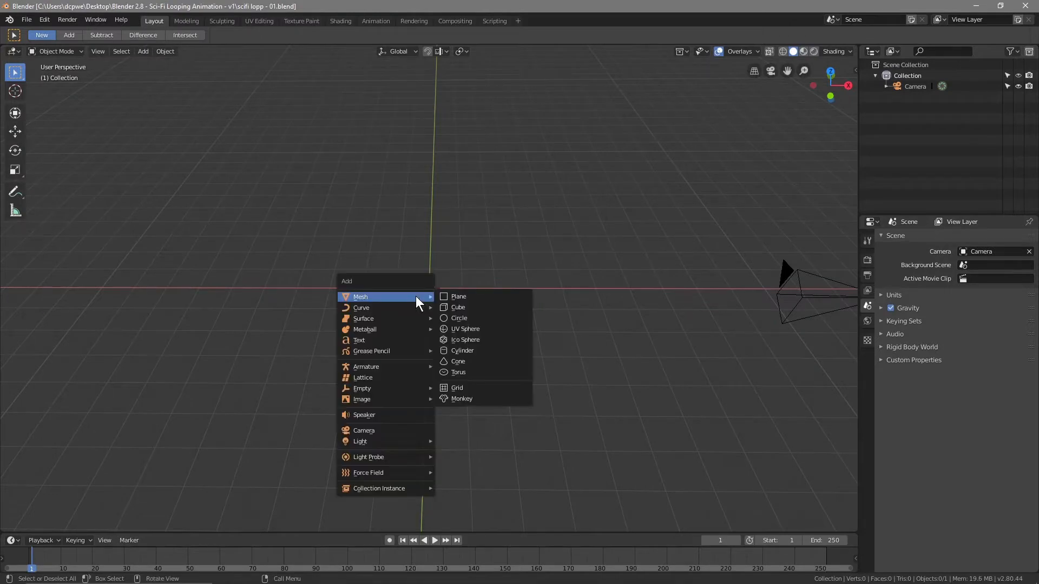
left_click(482, 353)
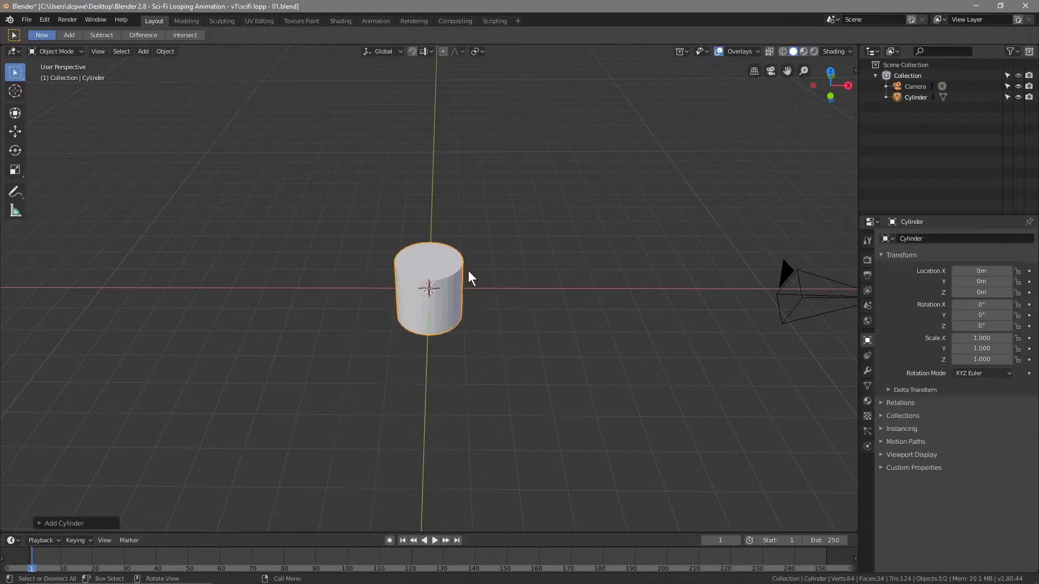
left_click(74, 522)
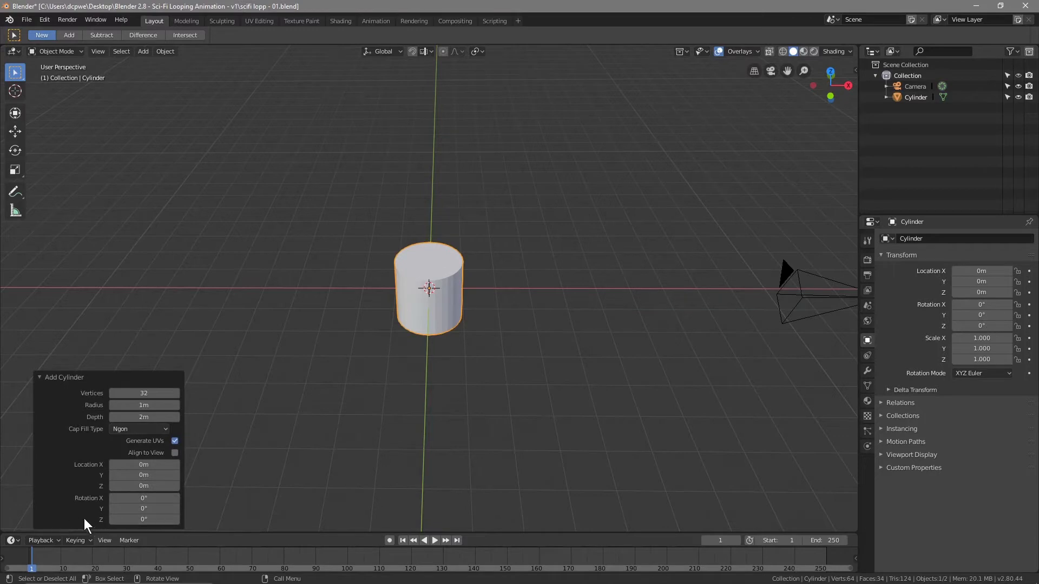
left_click(112, 394)
type("5")
key("Return")
left_click_drag(112, 397, 128, 396)
left_click(113, 394)
left_click(112, 394)
left_click(111, 393)
left_click(111, 394)
left_click(112, 394)
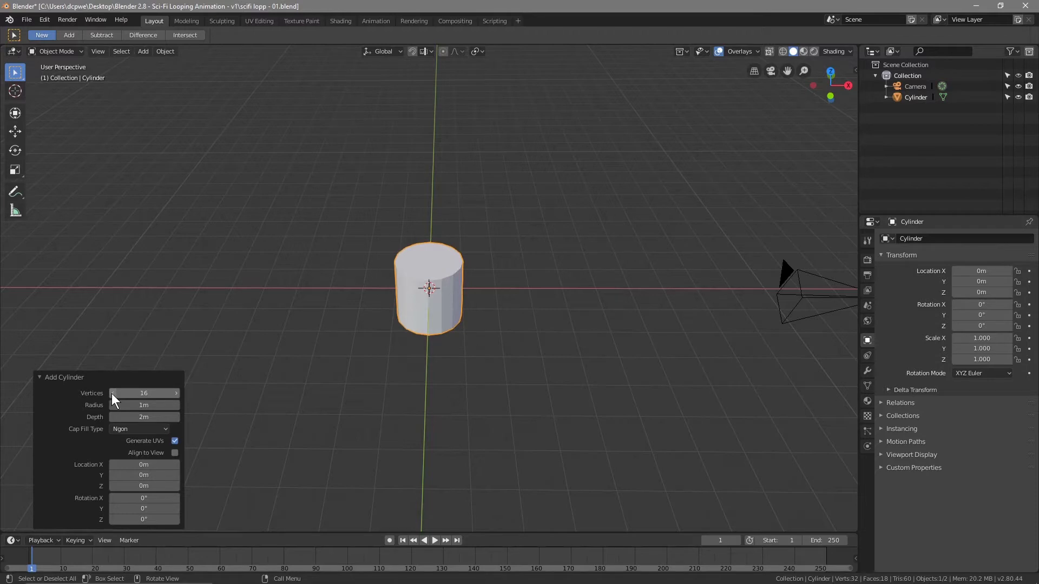
left_click(112, 394)
left_click(111, 394)
left_click(111, 394)
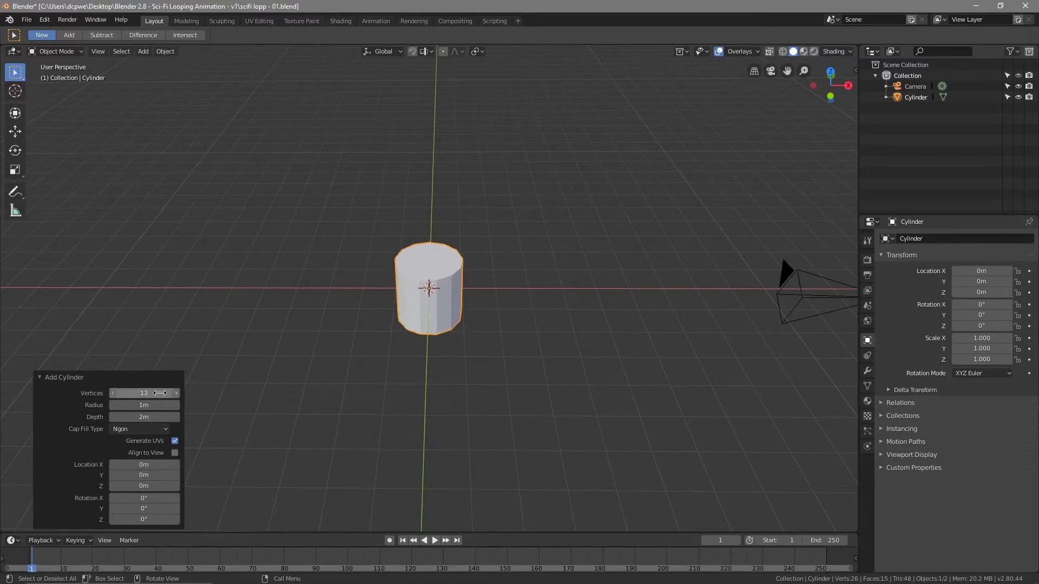
- Set the cylinder's cap fill type to Nothing so both ends are open
left_click(126, 429)
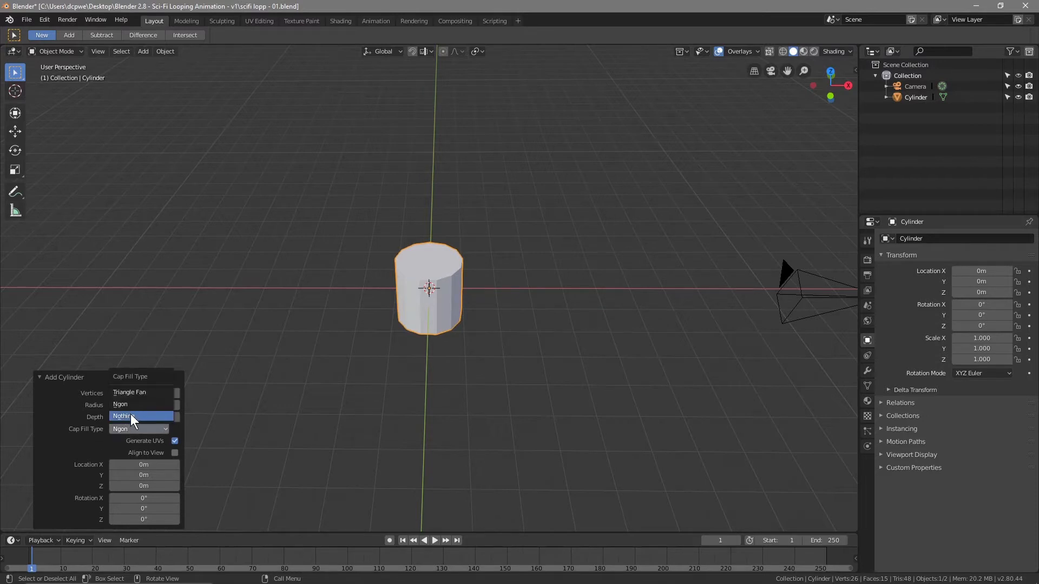
left_click(131, 416)
mouse_move(387, 320)
middle_mouse_down()
mouse_move(388, 398)
mouse_move(394, 342)
mouse_move(398, 382)
mouse_move(387, 312)
middle_mouse_up()
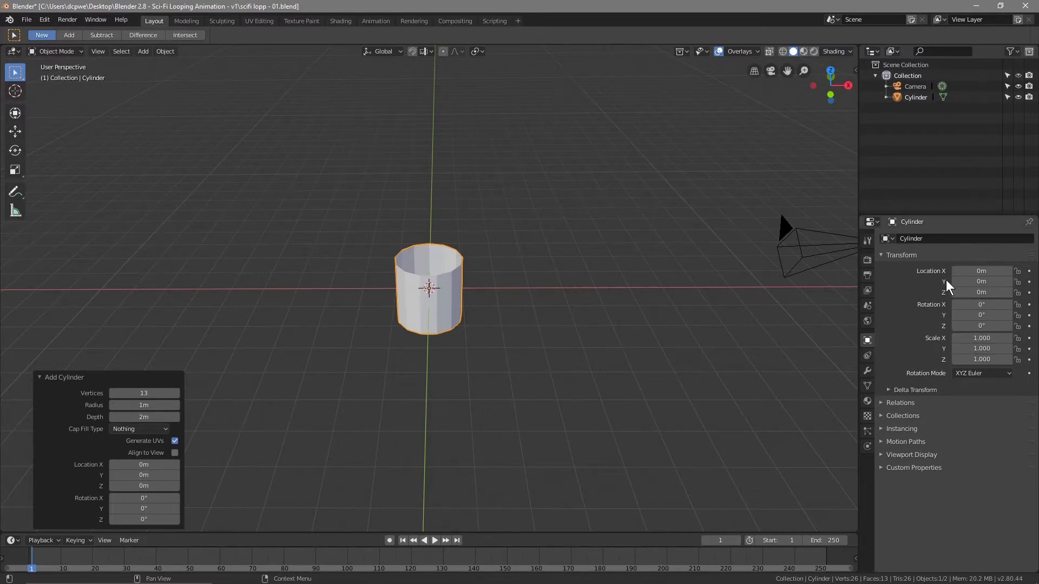
- Set the cylinder's Y rotation to 90° so that it lies along the X axis
left_click(909, 87)
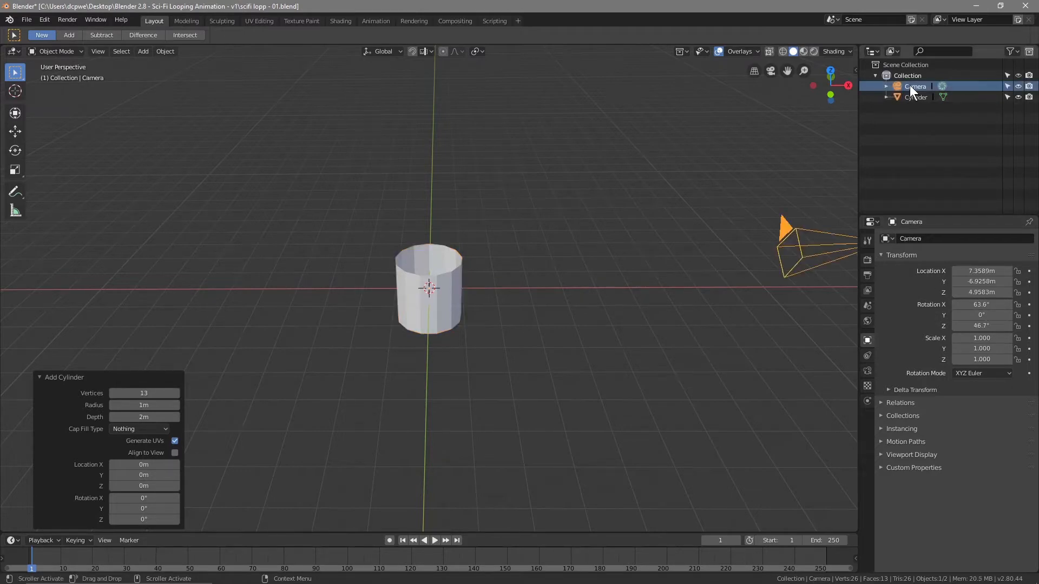
left_click(910, 97)
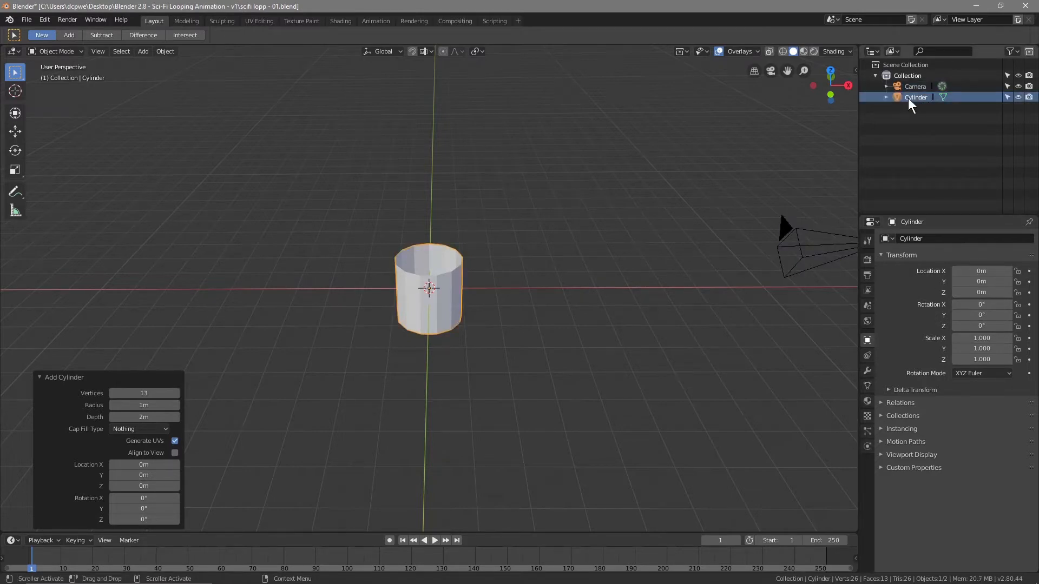
left_click(976, 314)
type("09")
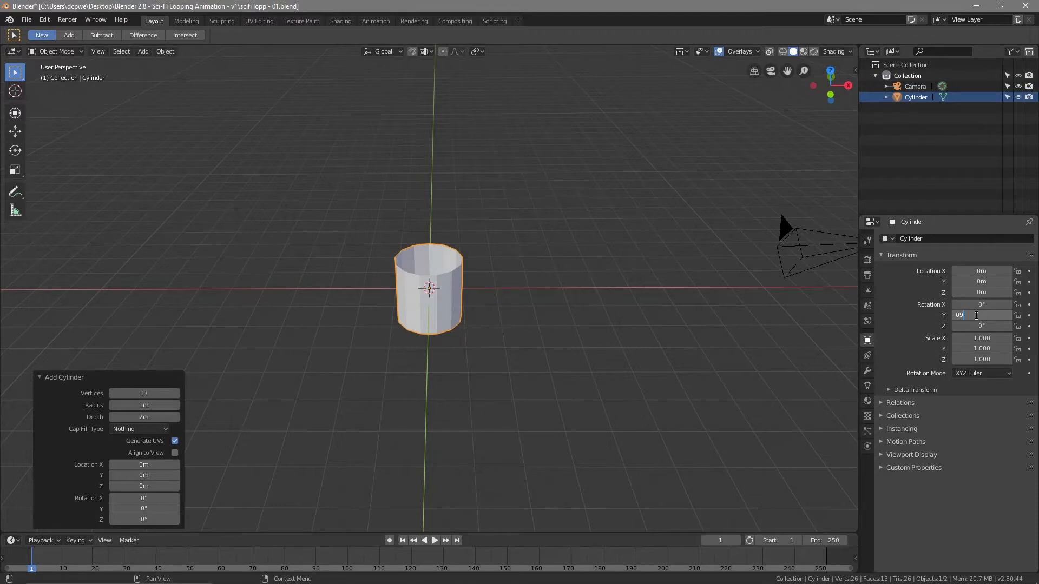
key("Return")
middle_click_drag(466, 362, 505, 383)
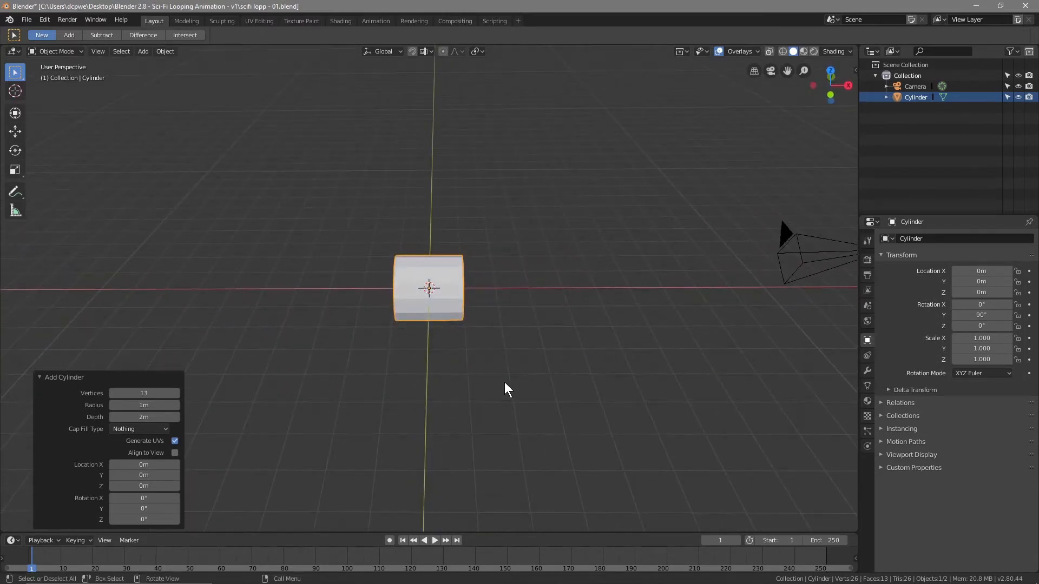
- Set the cylinder's Z scale to 10 to stretch it into a long tube, and save the file
left_click_drag(974, 363, 982, 363)
left_click(1010, 365)
type("10")
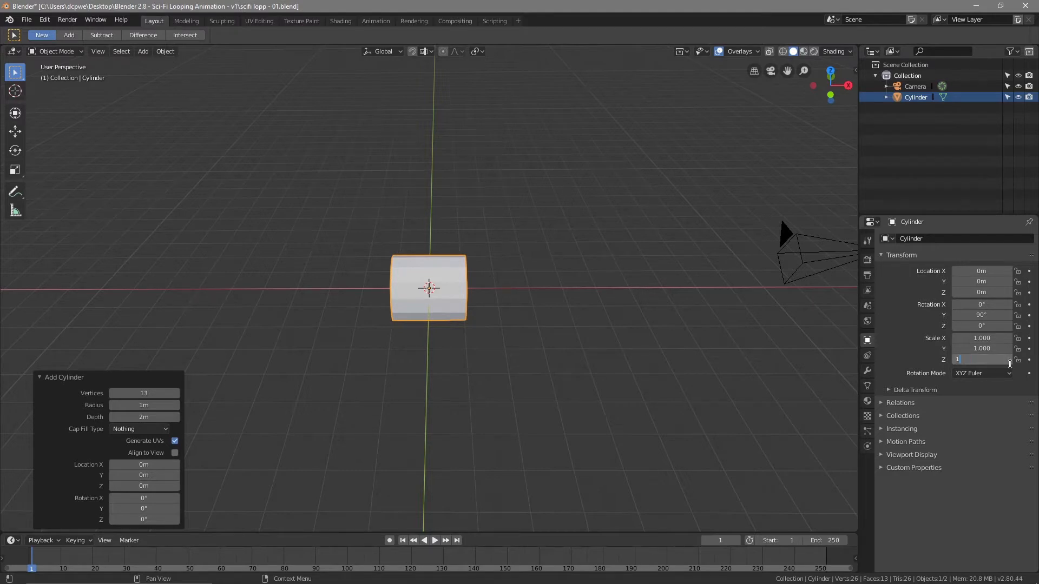
key("Return")
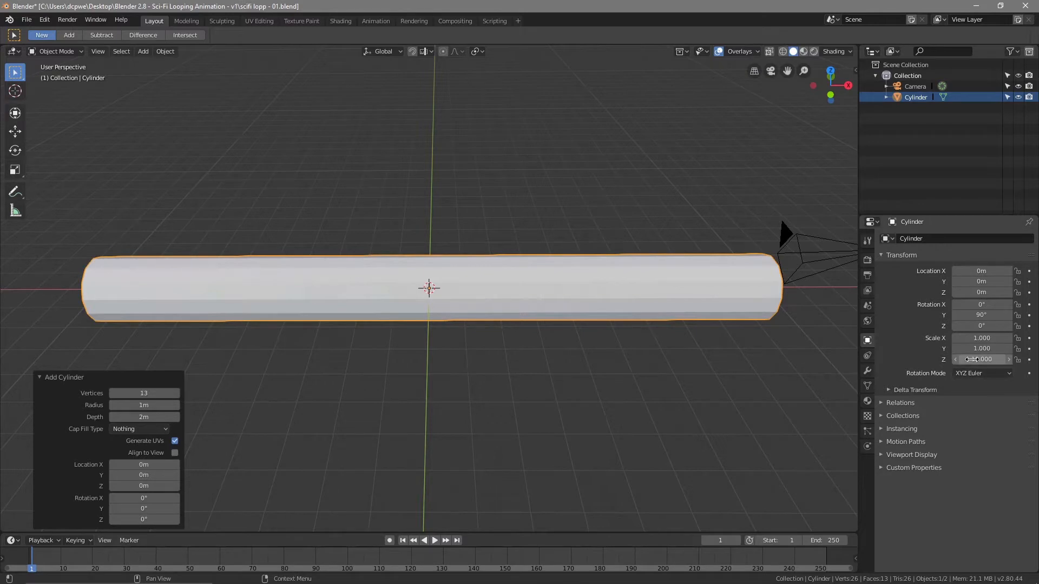
middle_click_drag(440, 331, 443, 384)
left_click(26, 20)
left_click(26, 104)
middle_click_drag(431, 327, 412, 323)
- Select the camera and set its X, Y and Z location to 0 m
left_click(771, 420)
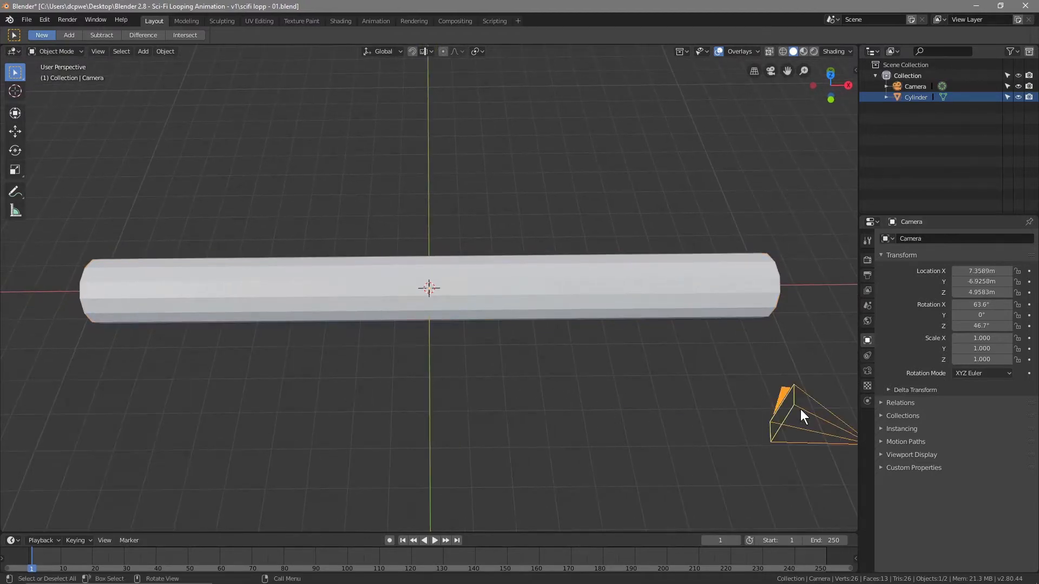
left_click(913, 86)
left_click(981, 270)
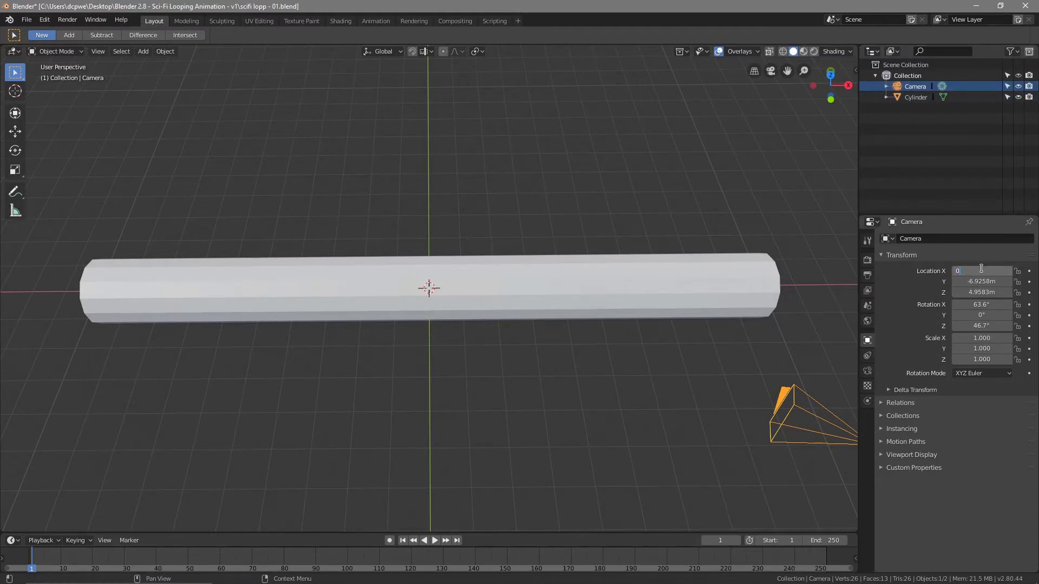
type("0")
key("Return")
left_click(981, 281)
type("0")
key("Return")
left_click(981, 293)
type("0")
key("Return")
- Set the camera's X, Y and Z rotation to 0°
left_click(981, 305)
type("0")
key("Return")
left_click(981, 315)
type("0")
key("Return")
left_click(981, 326)
type("0")
key("Return")
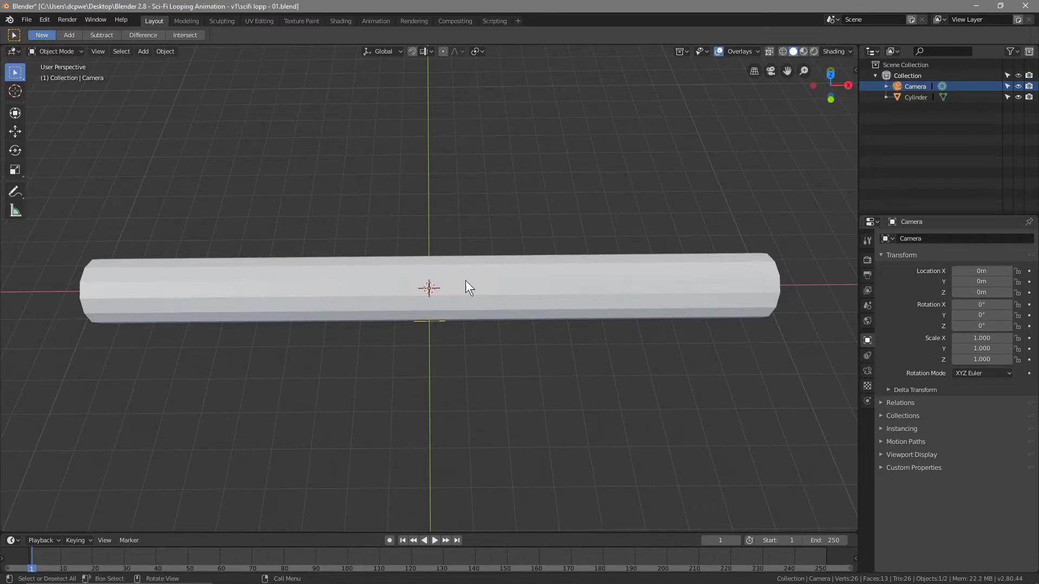
- Switch the viewport to wireframe shading and set the camera's X location to -10 m, at the tube's end
left_click(782, 51)
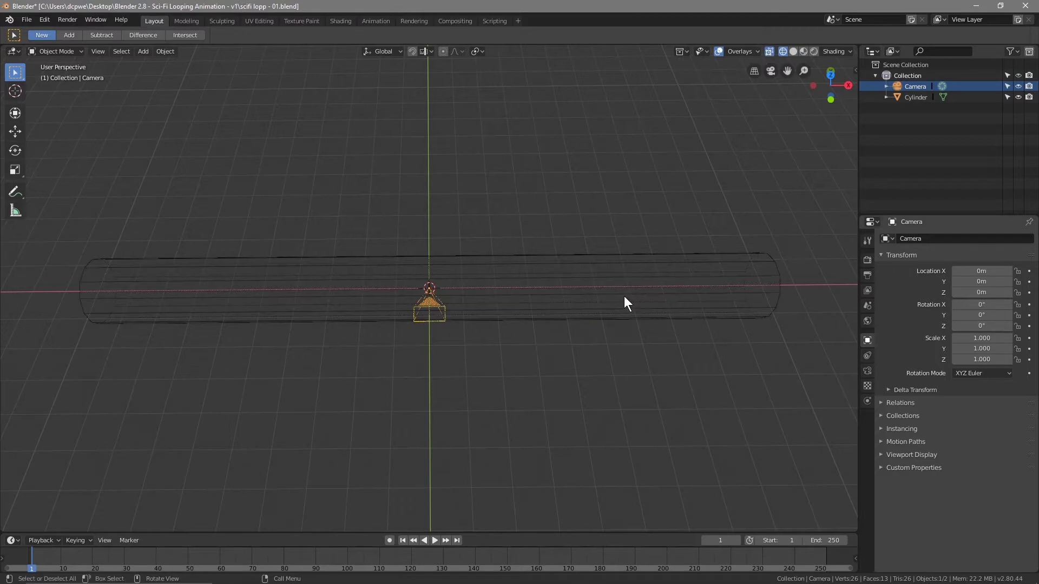
left_click(1009, 271)
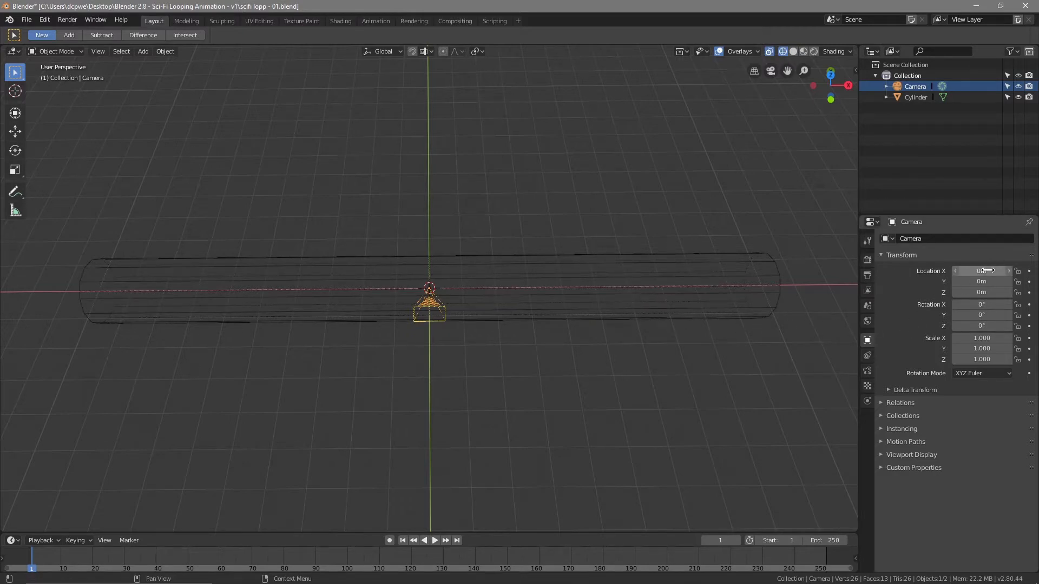
type("-1")
key("Return")
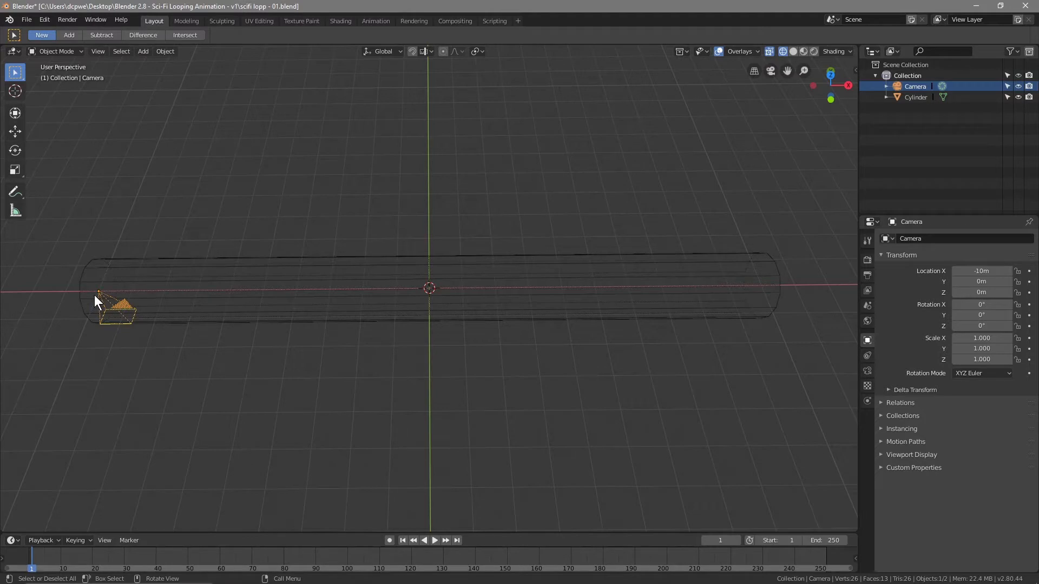
- Set the camera's Z rotation to -90°
middle_click_drag(251, 338, 323, 285)
scroll(291, 386, "down", 3)
middle_click_drag(291, 386, 267, 394)
scroll(271, 396, "up", 4)
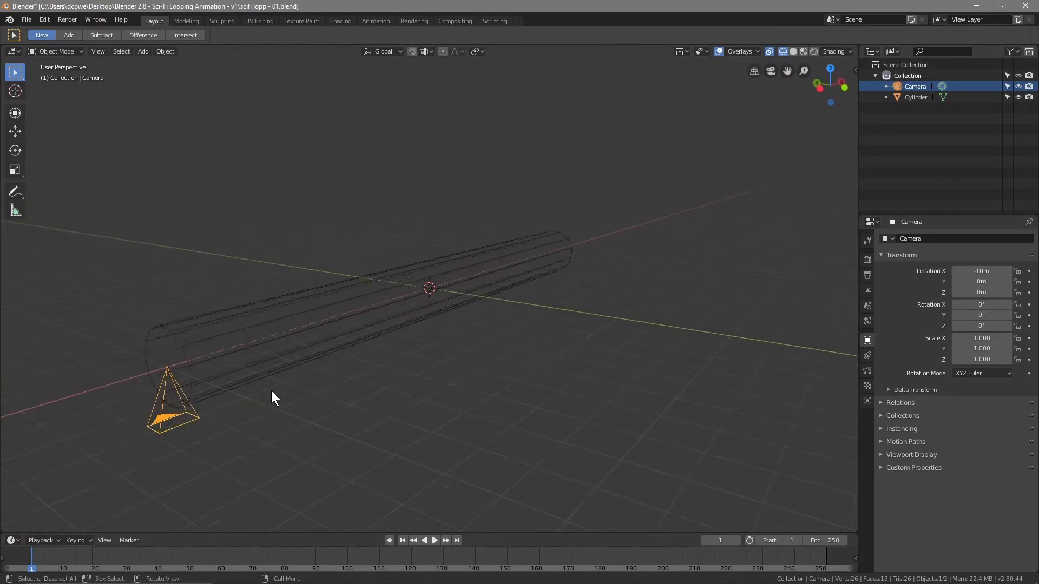
left_click_drag(981, 305, 947, 326)
key("ctrl+z")
left_click(977, 327)
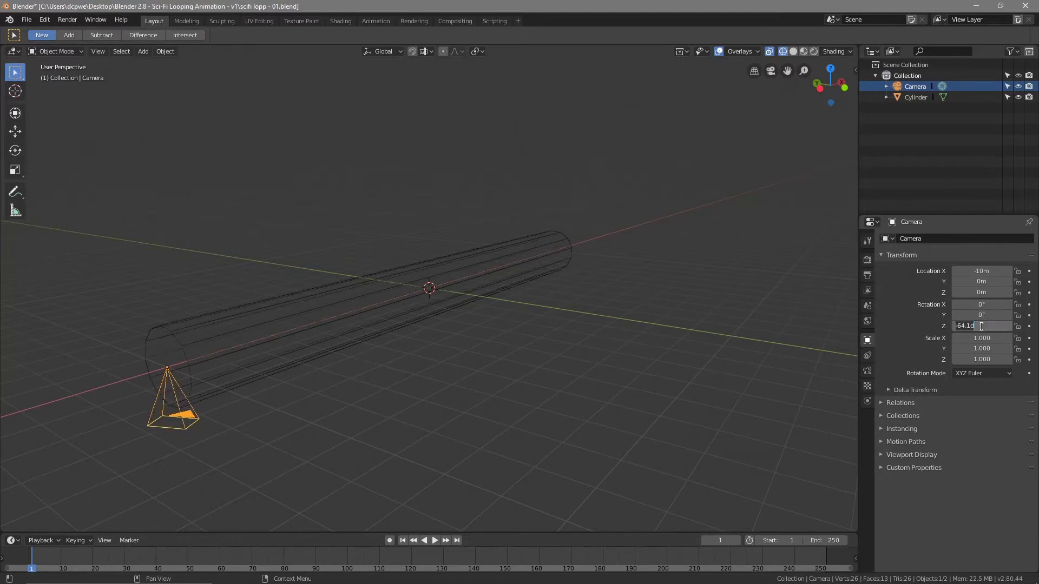
type("-90")
key("Return")
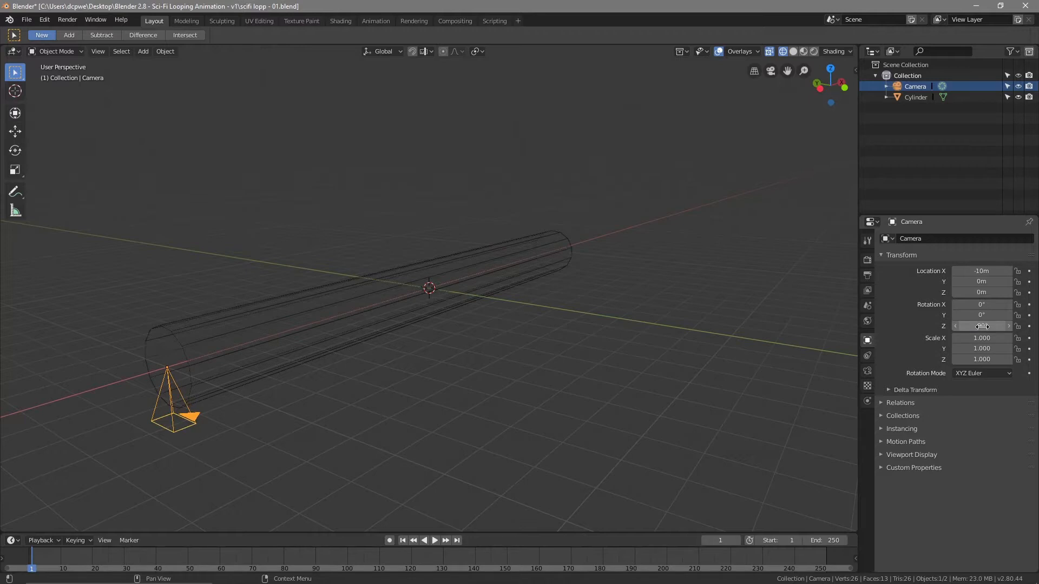
- Rotate the camera about 4.3° on Y and set its X rotation to 90° so it looks down the tube
left_click_drag(981, 315, 995, 305)
left_click(992, 305)
type("90")
key("Return")
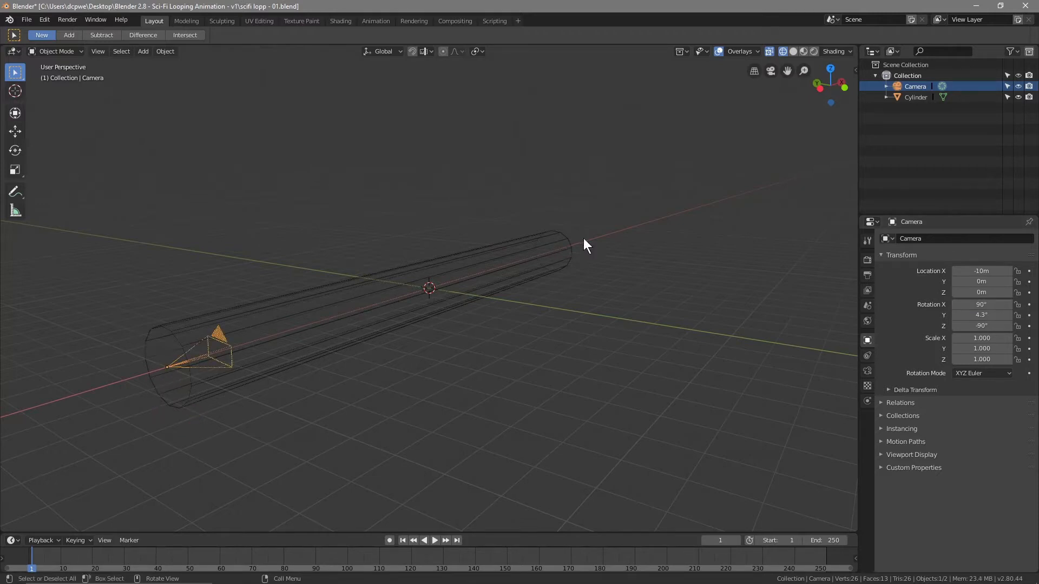
- Check the tube's interior through the camera view, return to the perspective view, and save the file
key("KP_0")
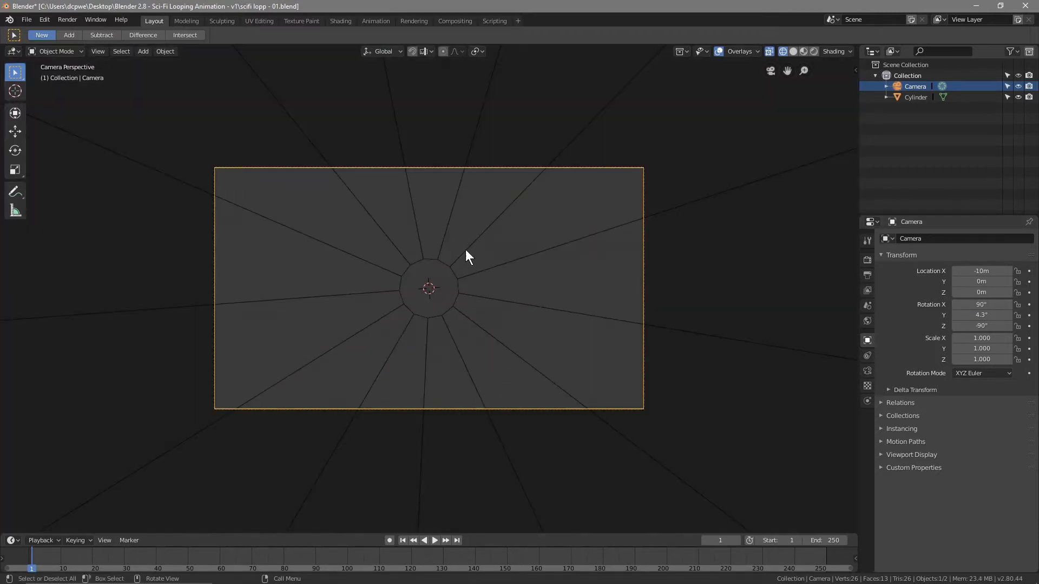
key("KP_0")
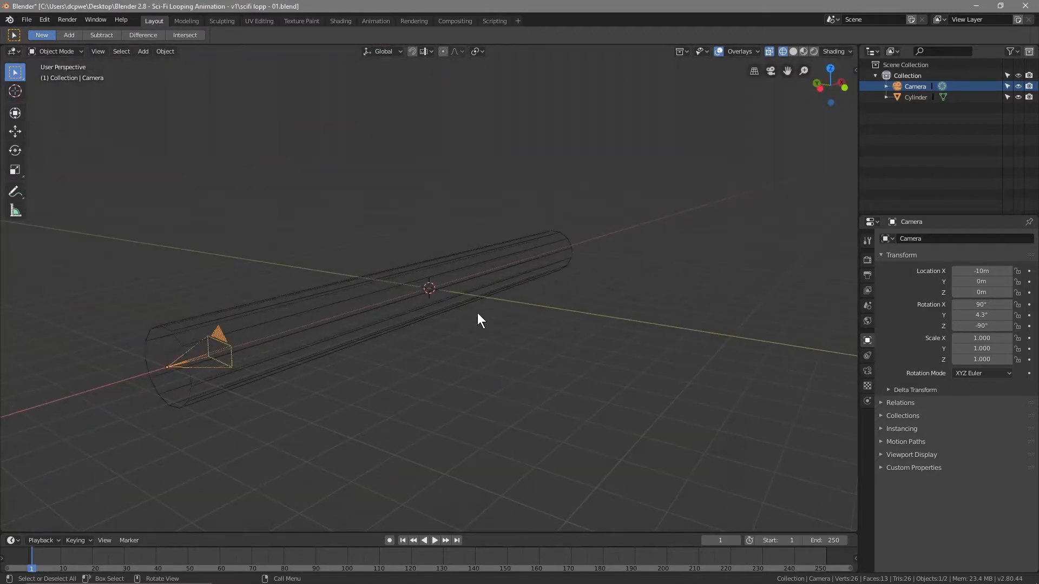
key("KP_0")
key("KP_0")
left_click(28, 20)
left_click(46, 101)
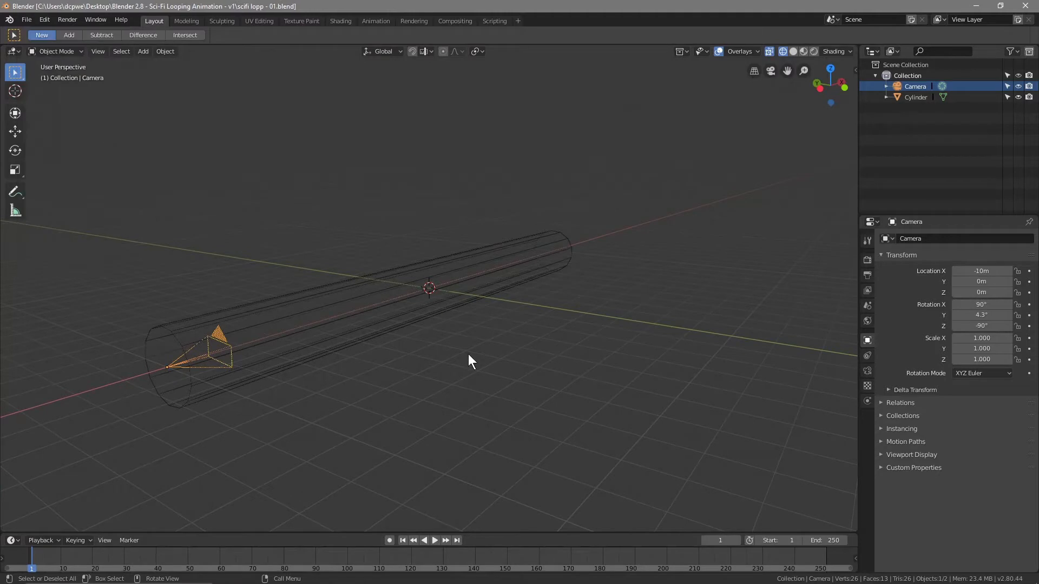
- Select the cylinder, switch the viewport back to solid shading, and save the file
left_click(414, 275)
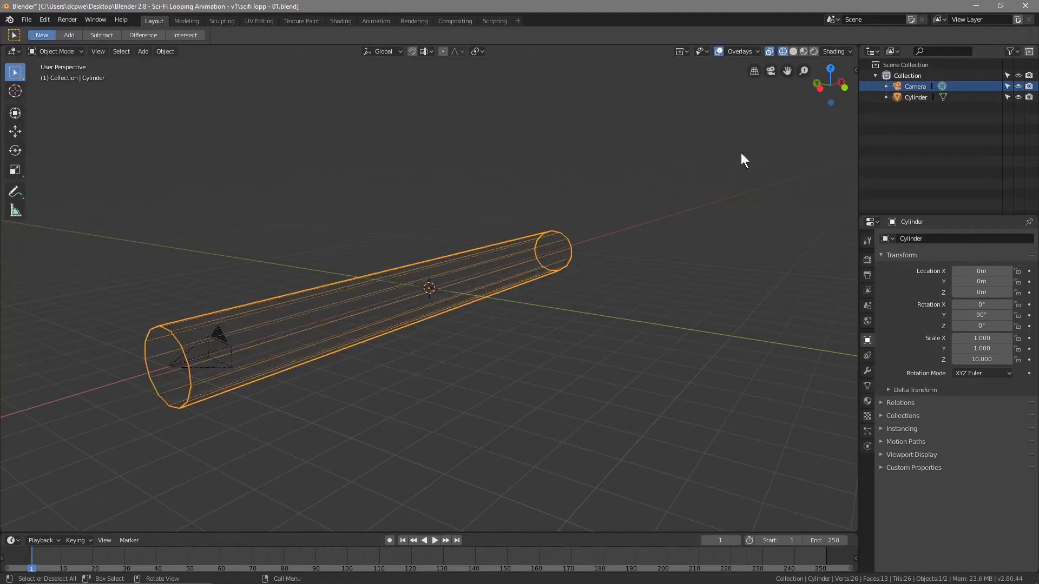
left_click(794, 51)
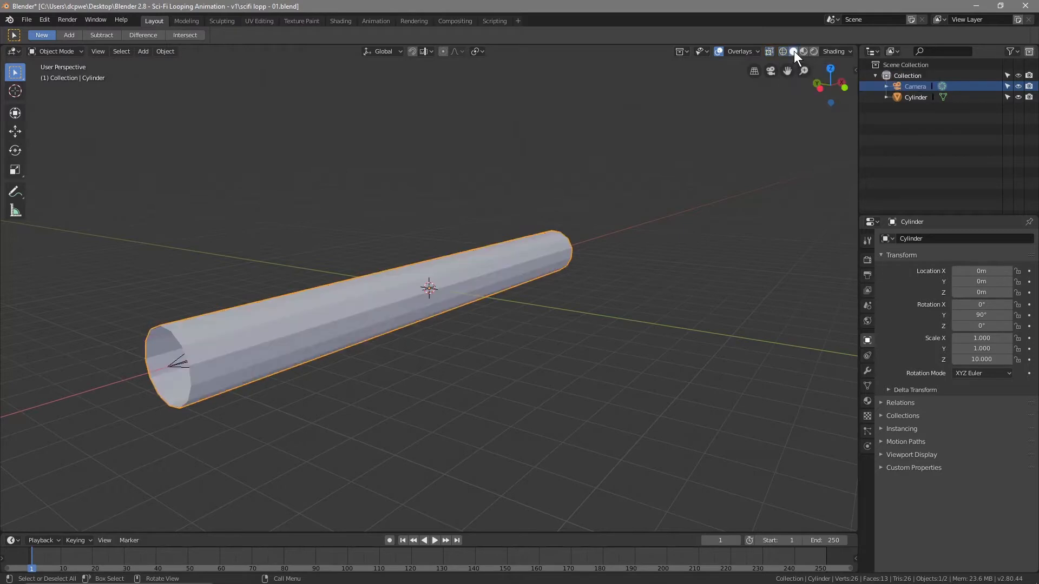
key("ctrl+s")
- Add a Wireframe modifier to the cylinder and set its thickness to 0.22
middle_click_drag(779, 238, 680, 325)
left_click(867, 372)
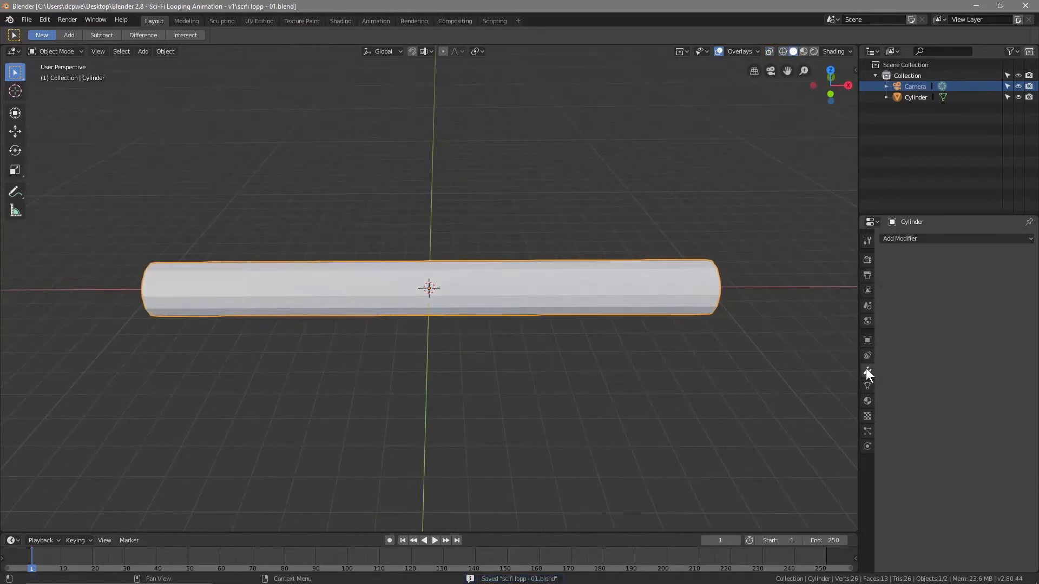
left_click(929, 239)
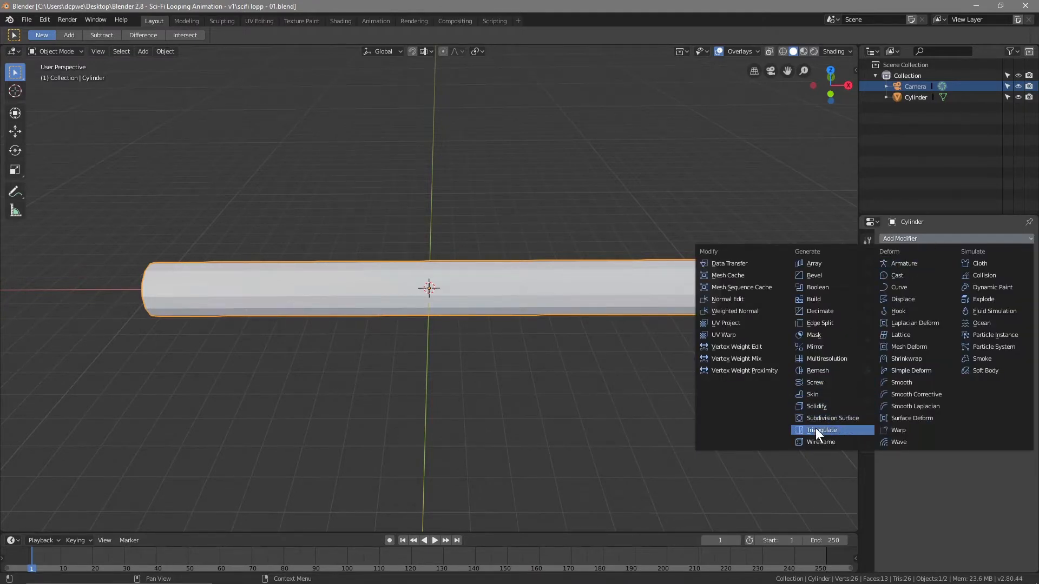
left_click(819, 441)
left_click_drag(917, 286, 955, 286)
left_click(930, 286)
left_click(920, 300)
left_click(912, 286)
type("0.22")
key("Return")
middle_click_drag(408, 321, 556, 333)
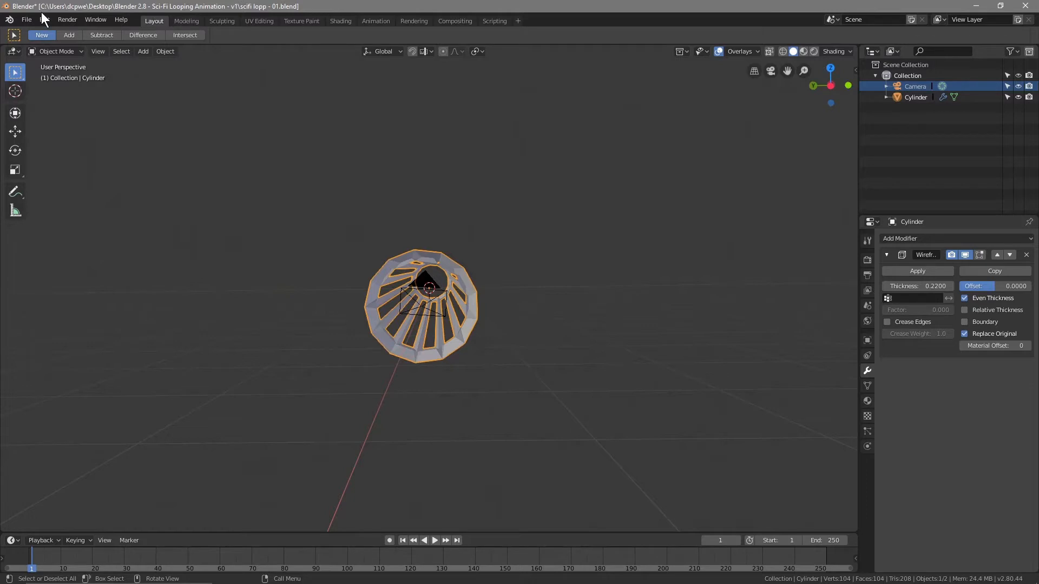
- Save the scene as a new incremental version named "scifi lopp - 02.blend"
left_click(26, 20)
left_click(46, 108)
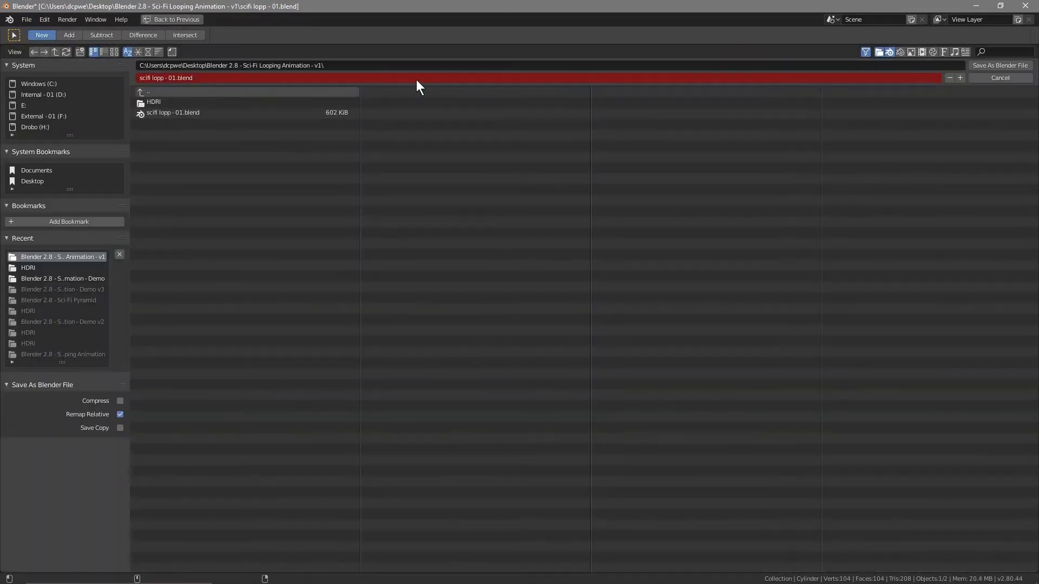
left_click(960, 78)
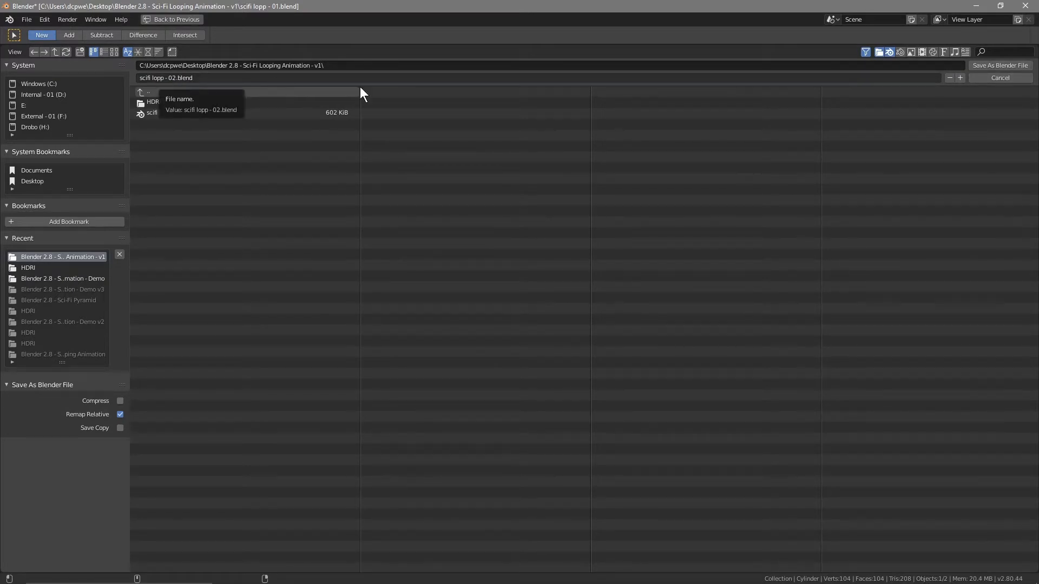
left_click(987, 65)
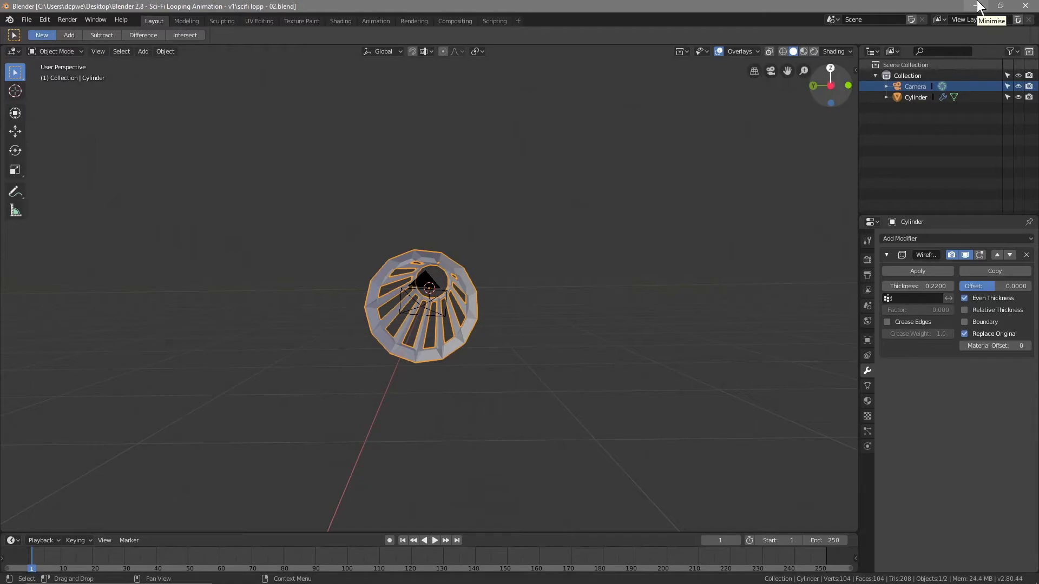
- Switch to the project folder in File Explorer, open its HDRI subfolder and delete both HDR files in it
left_click(977, 5)
double_click(999, 44)
left_click(611, 285)
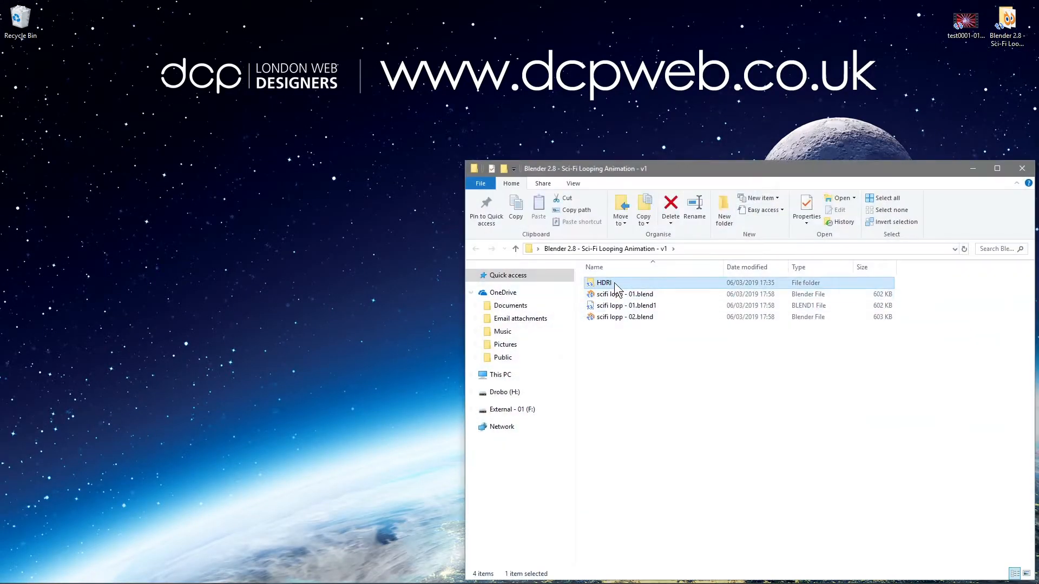
double_click(615, 288)
key("ctrl+a")
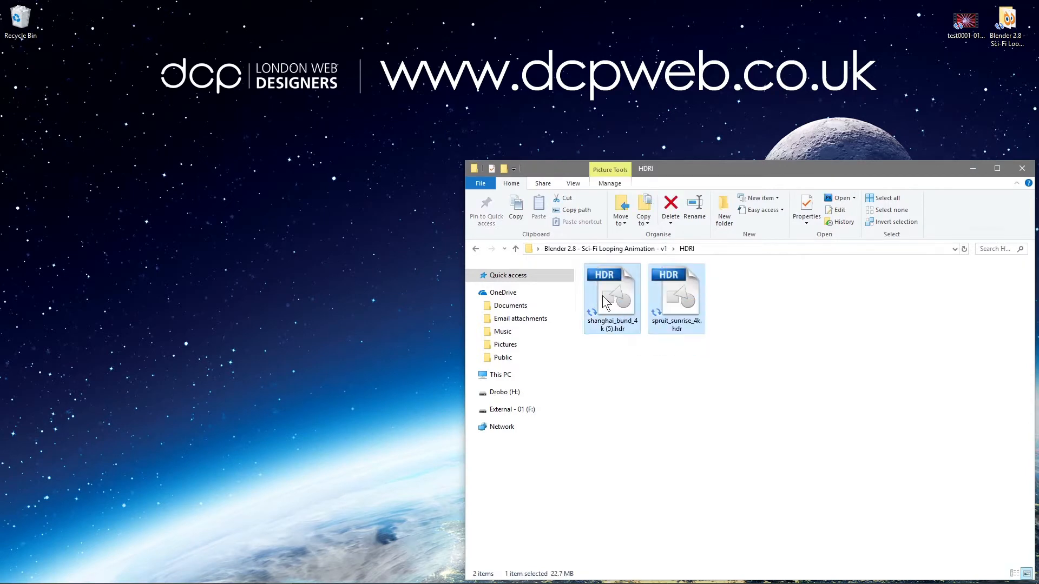
key("Delete")
- Switch to Chrome, dock its window to half of the screen and open hdrihaven.com
key("super")
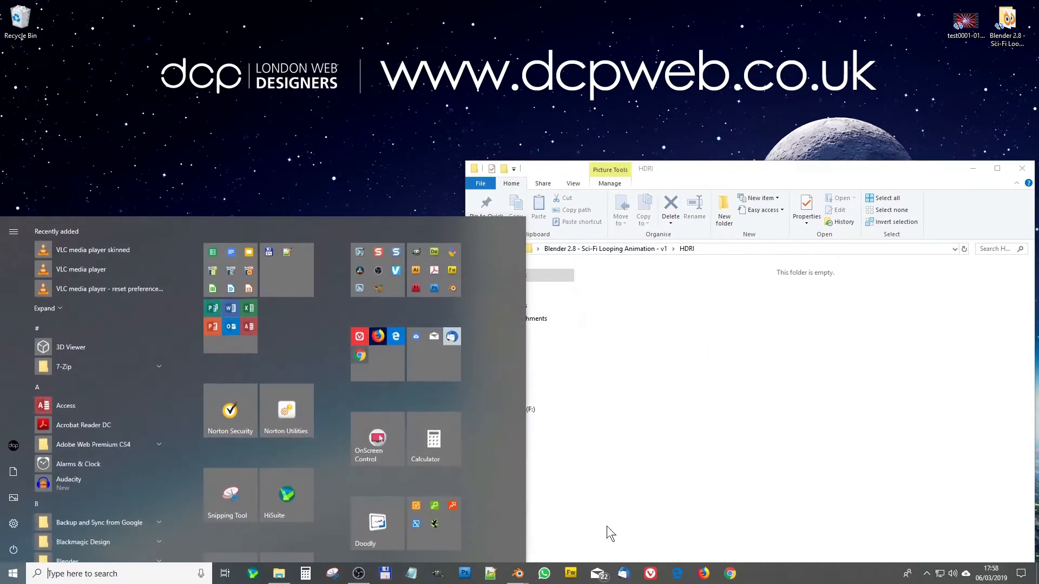
left_click(730, 573)
left_click_drag(1036, 42, 0, 158)
left_click(494, 254)
left_click(154, 30)
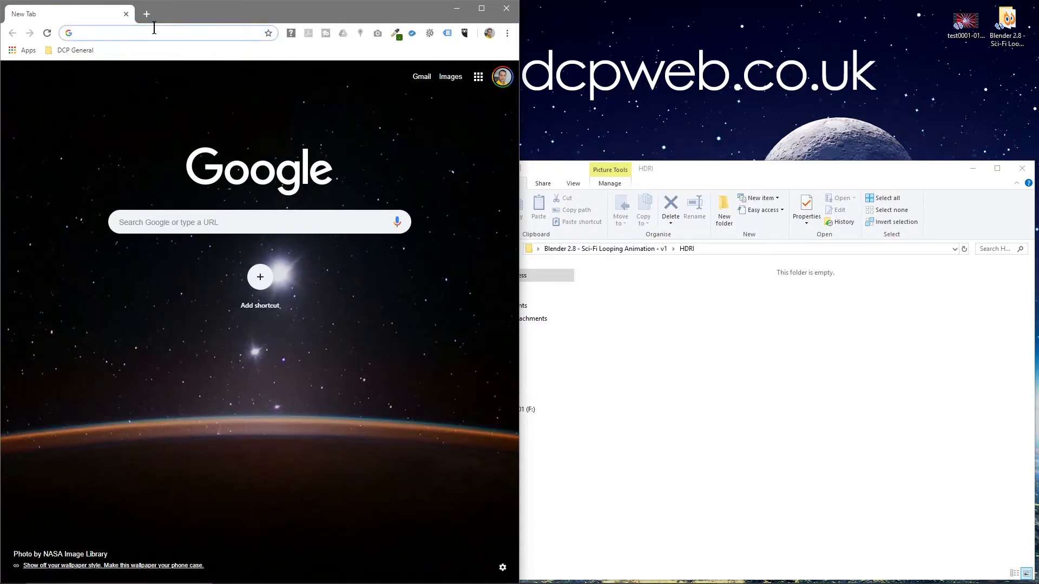
type("h")
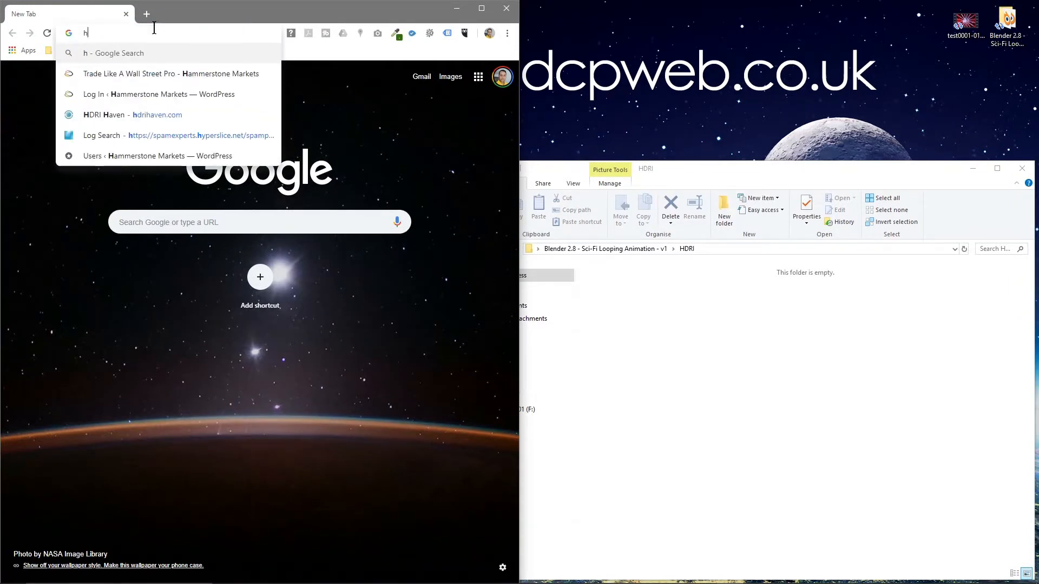
type("dri")
key("Return")
- Browse HDRI Haven's Night category and open the page of the Shanghai Bund HDRI
left_click_drag(679, 168, 845, 138)
scroll(194, 453, "down", 10)
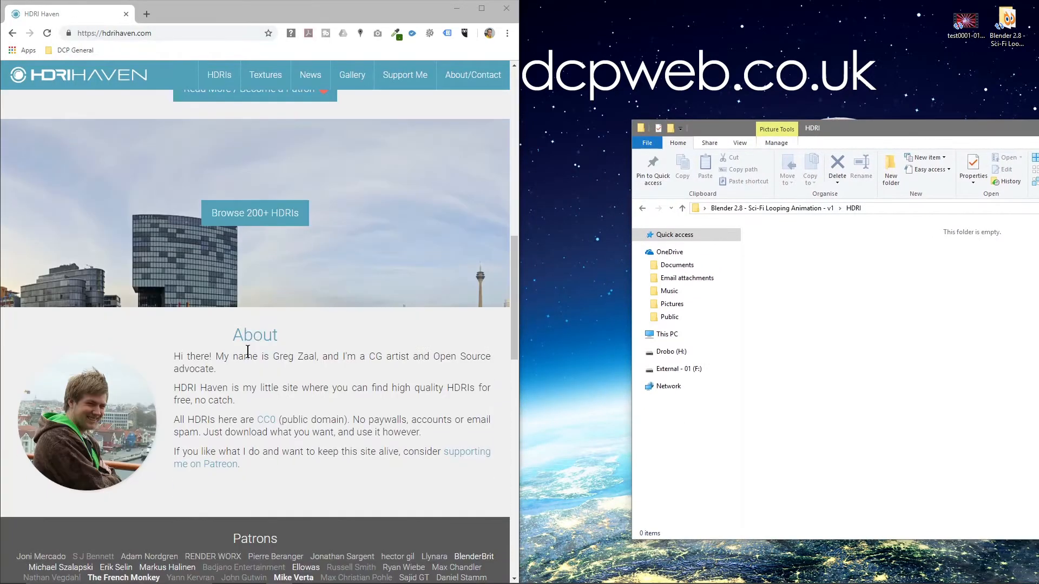
left_click(267, 222)
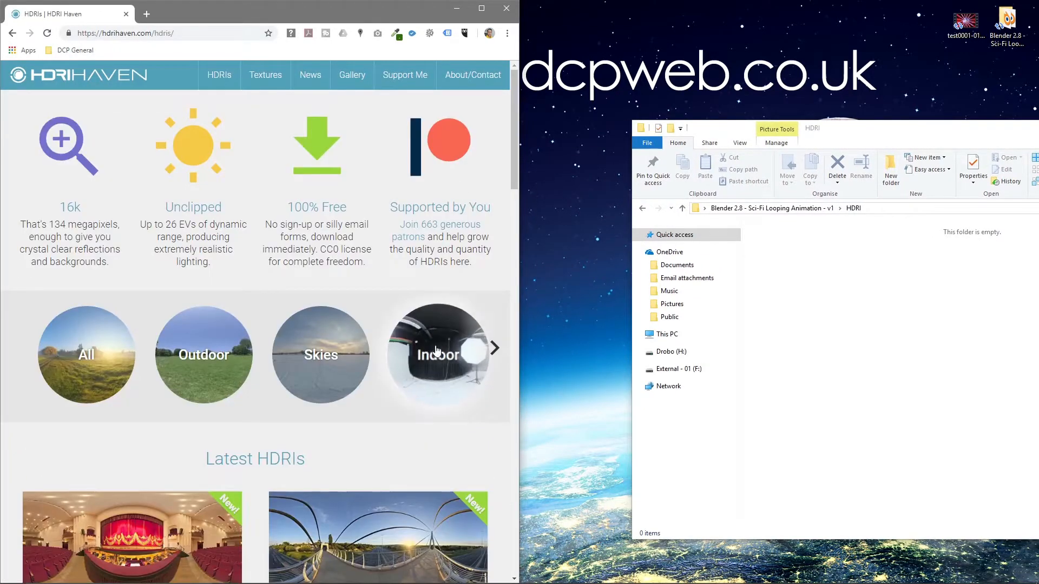
left_click(494, 348)
left_click(494, 348)
left_click(494, 348)
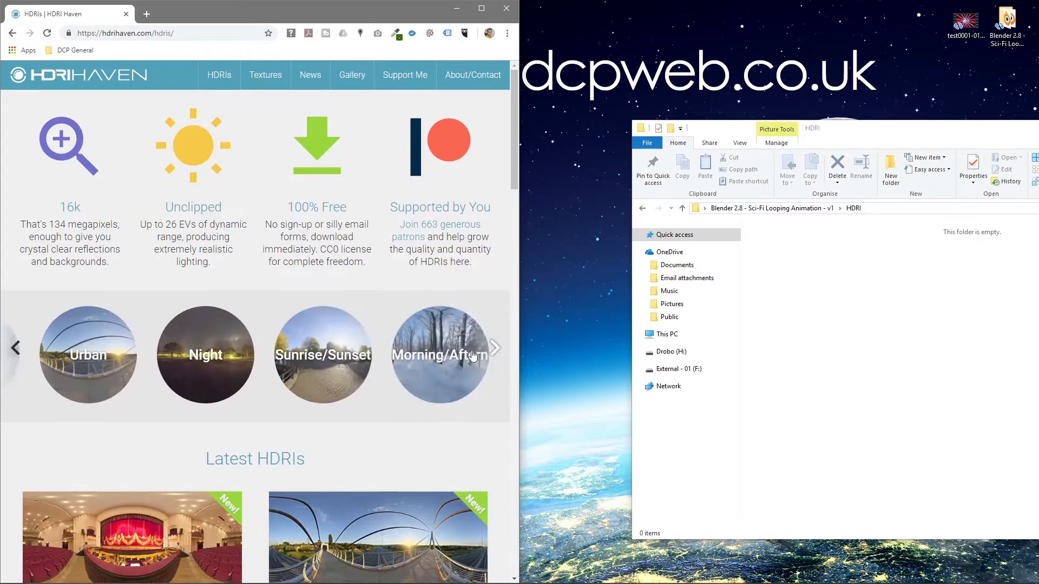
left_click(217, 357)
left_click(387, 201)
- Create a text document named notes.txt in the project folder and store the Shanghai Bund page address in it
left_click(226, 29)
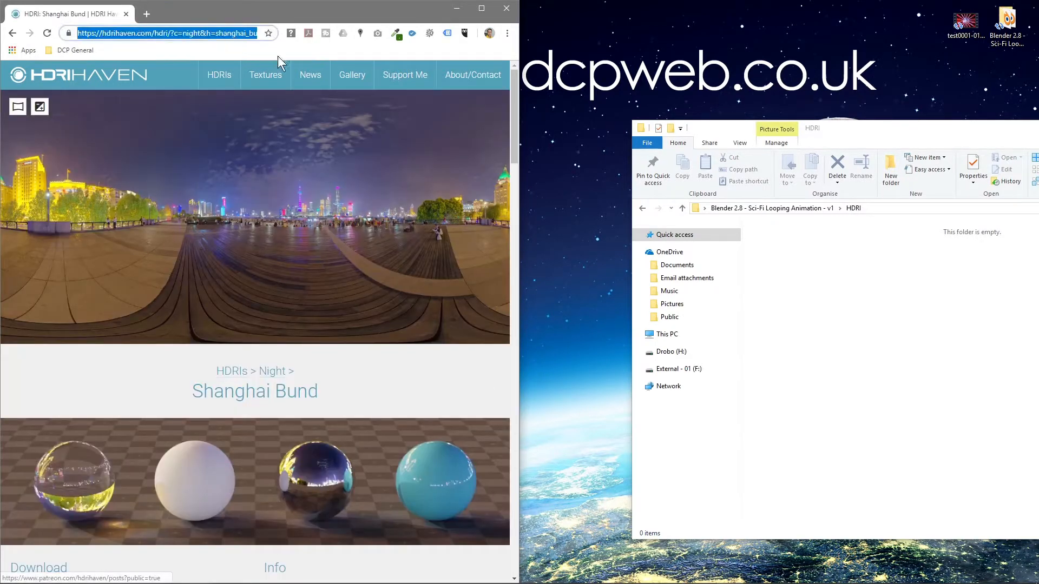
left_click(643, 208)
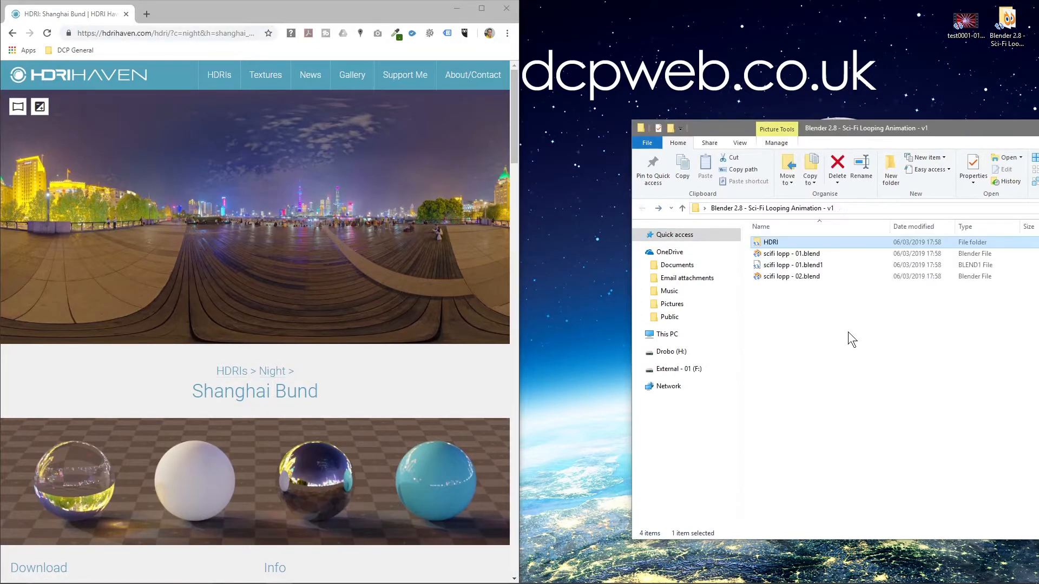
right_click(850, 336)
mouse_move(951, 479)
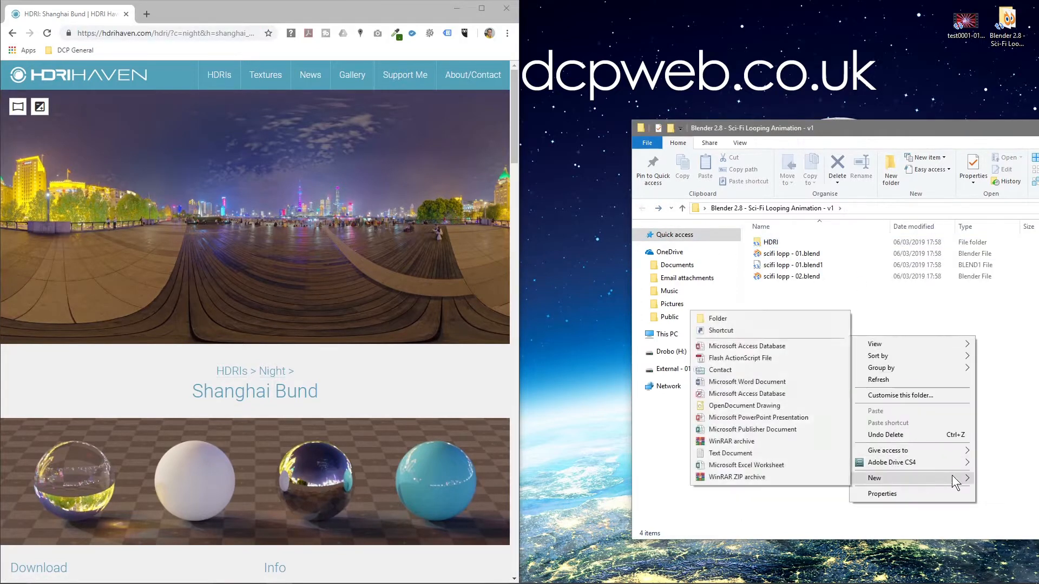
left_click(745, 454)
type("notes.txt")
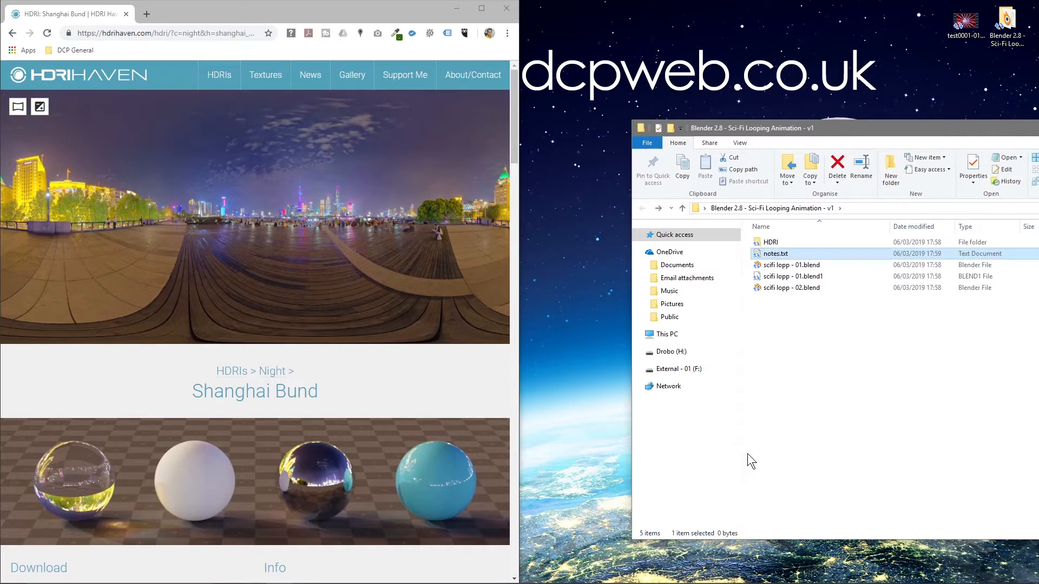
key("Return")
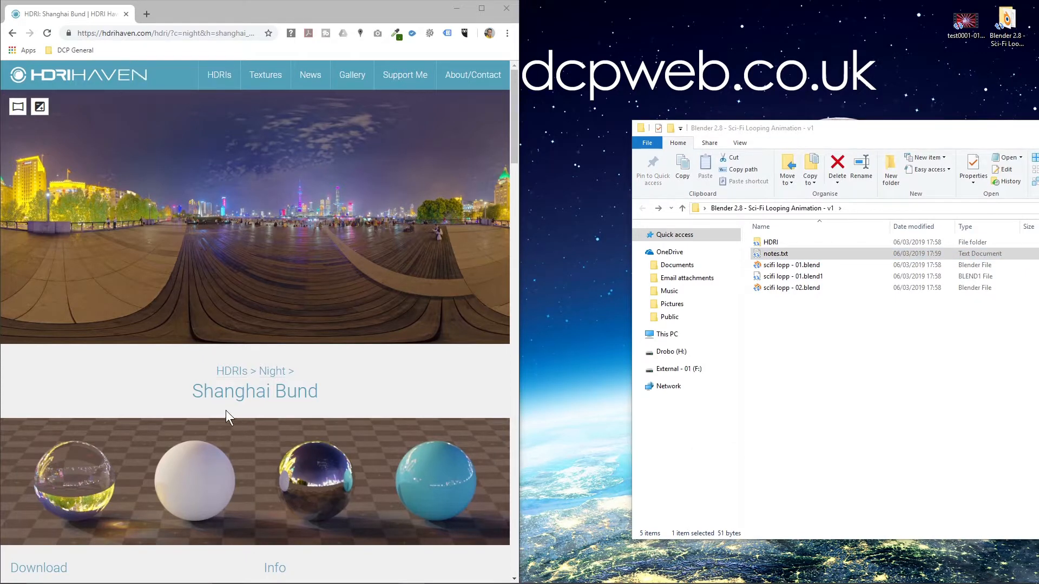
- Download the 4k HDR version of Shanghai Bund, put it in the project's HDRI folder and open that folder
scroll(232, 418, "down", 7)
left_click(125, 269)
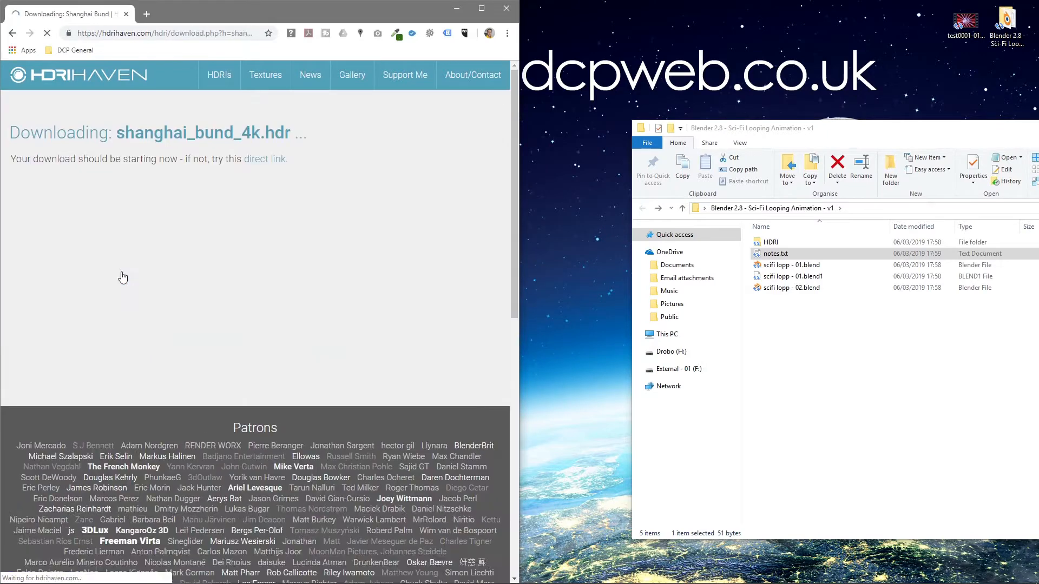
left_click_drag(69, 571, 775, 239)
double_click(776, 239)
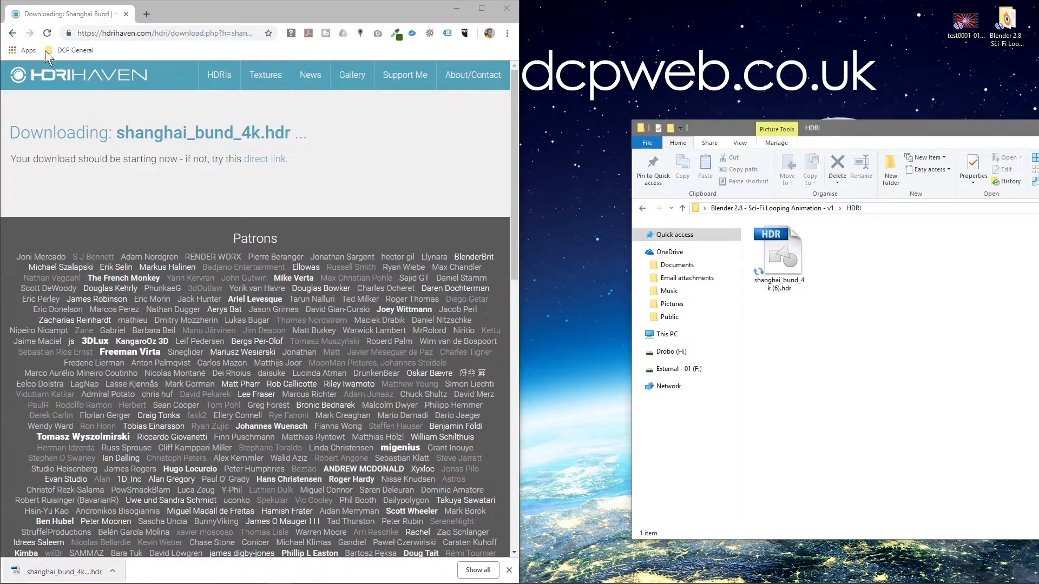
- Return to the Night category, look through its HDRIs, open the Fireplace page and select its address
left_click(10, 35)
scroll(34, 71, "up", 6)
left_click(9, 36)
scroll(216, 364, "down", 7)
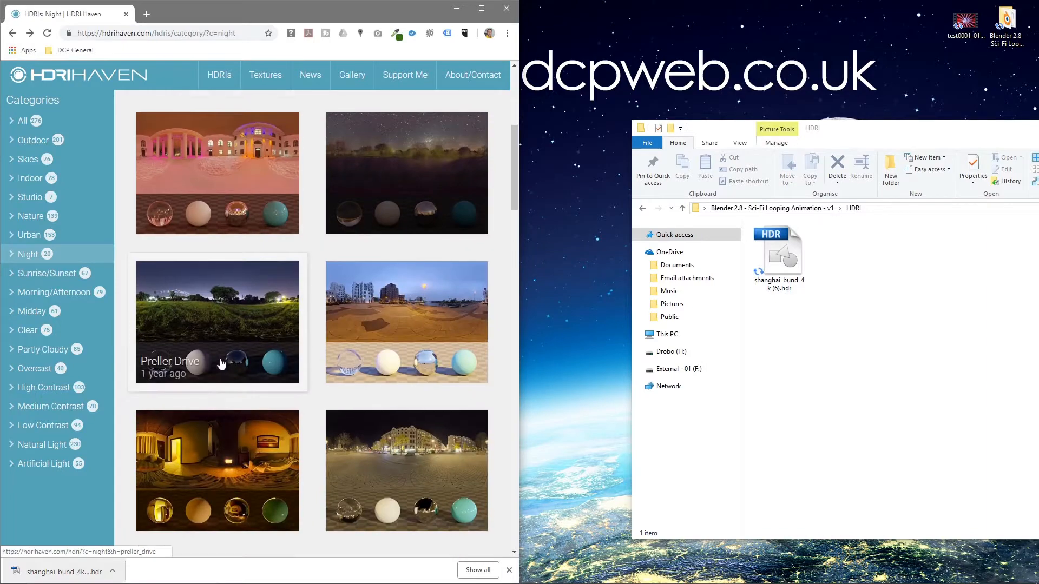
scroll(221, 364, "down", 10)
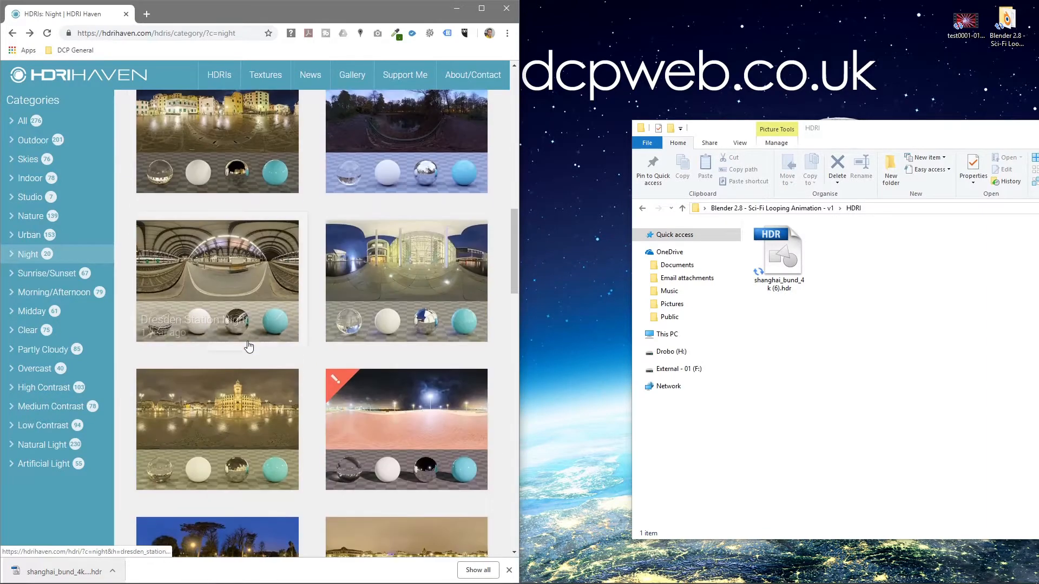
scroll(249, 346, "down", 5)
scroll(238, 314, "up", 10)
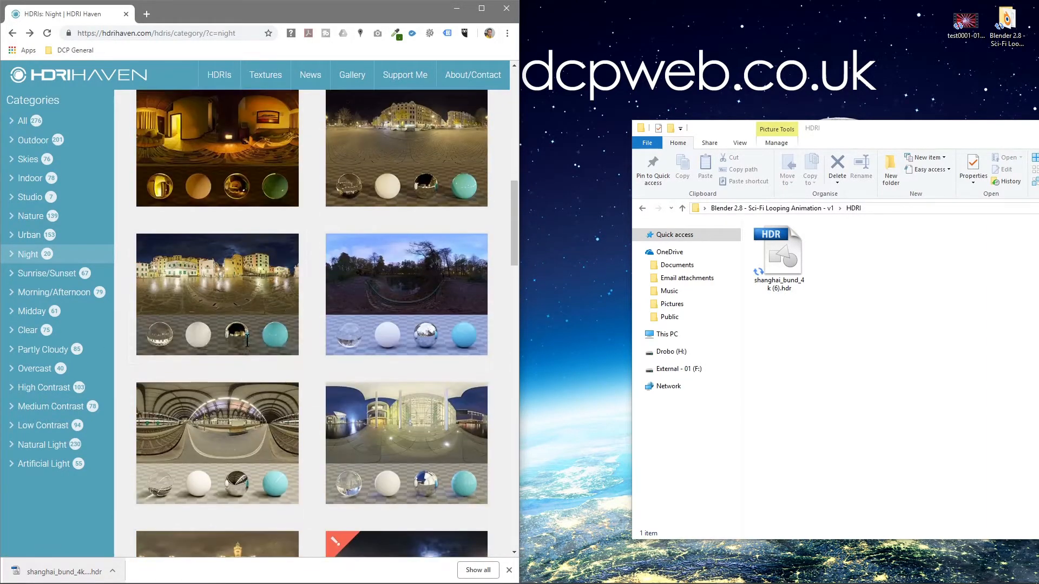
left_click(199, 296)
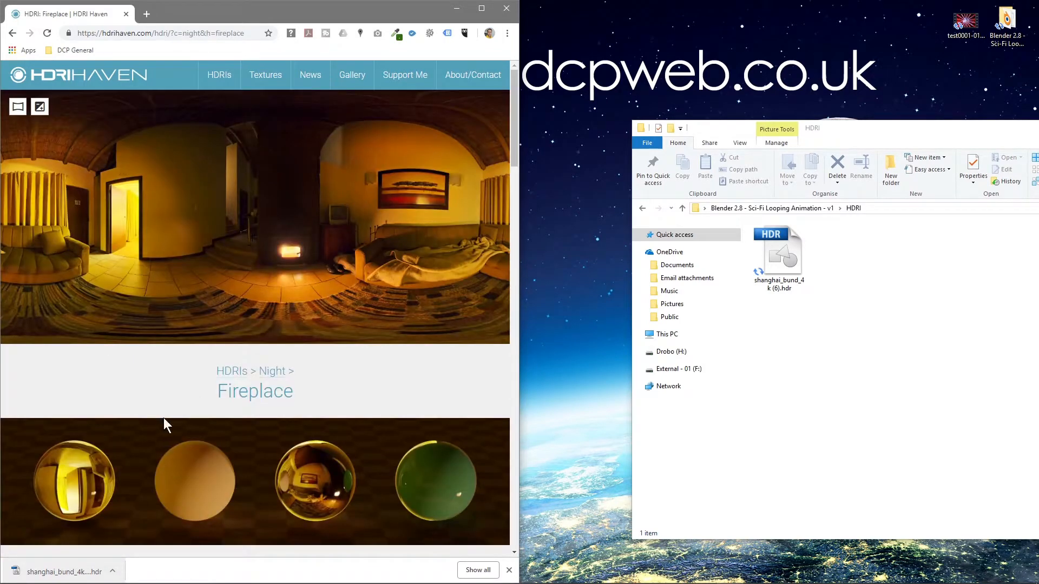
left_click(243, 35)
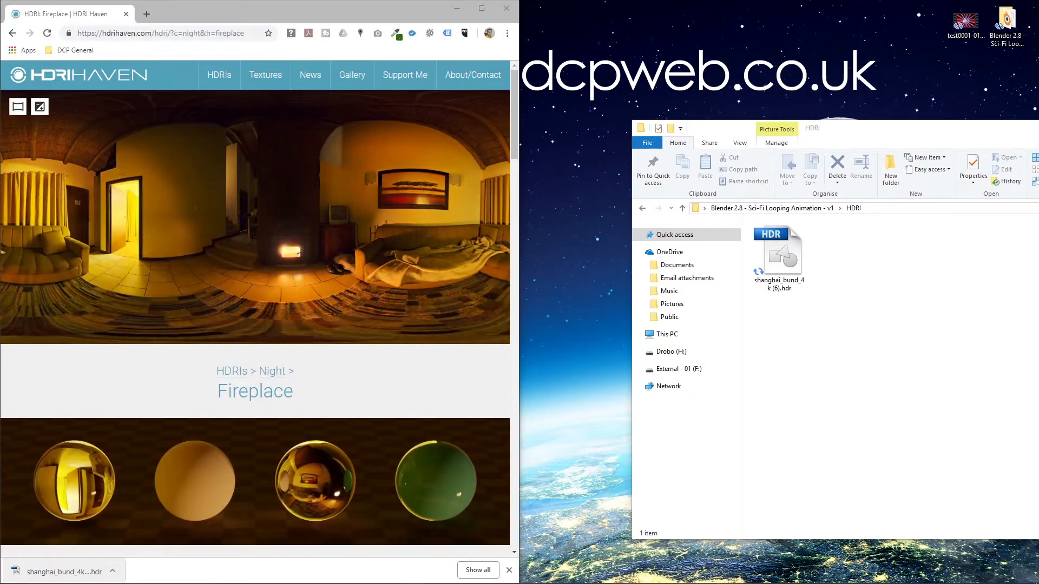
- Download the 4k HDR version of Fireplace and put it in the project's HDRI folder
scroll(216, 324, "down", 10)
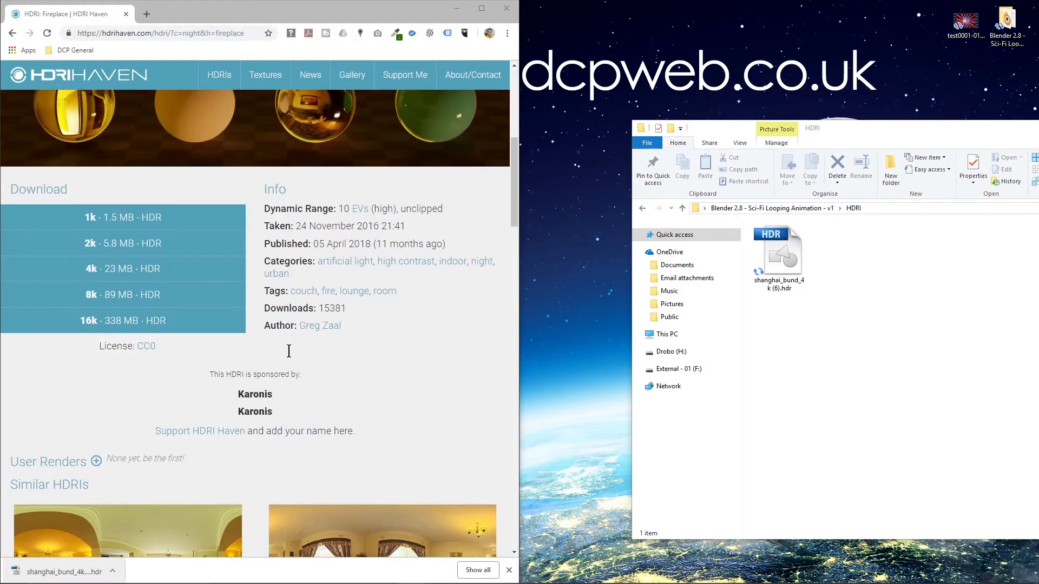
left_click(195, 270)
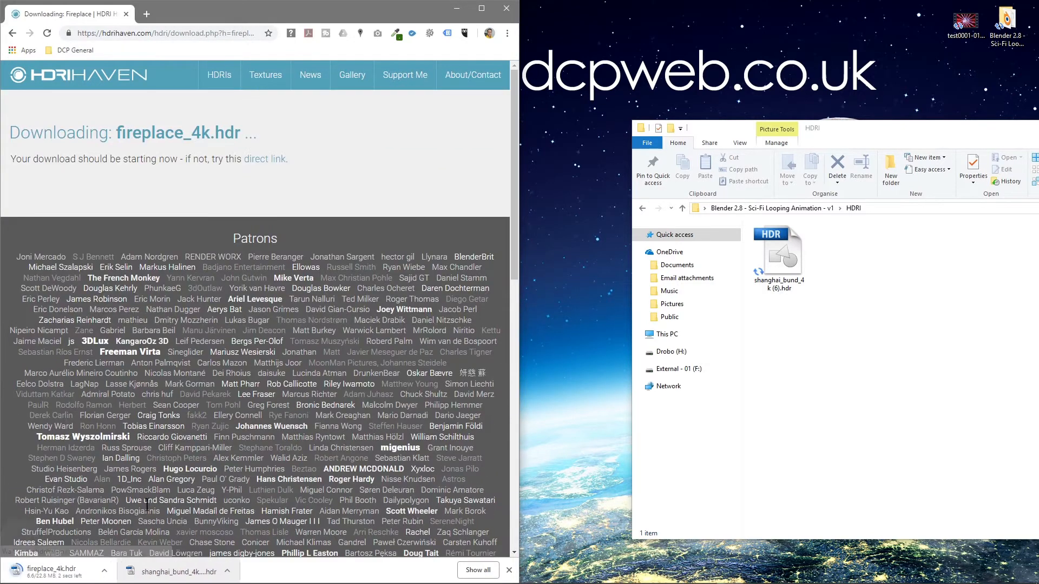
left_click_drag(57, 575, 845, 325)
- Close the File Explorer and Chrome windows and switch back to Blender
key("alt+F4")
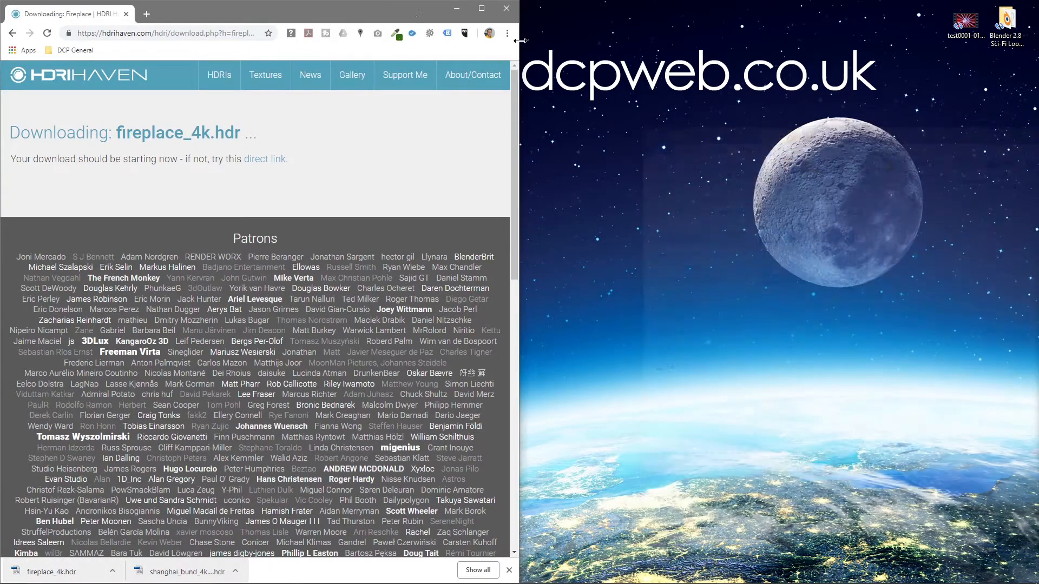
left_click(501, 8)
key("super")
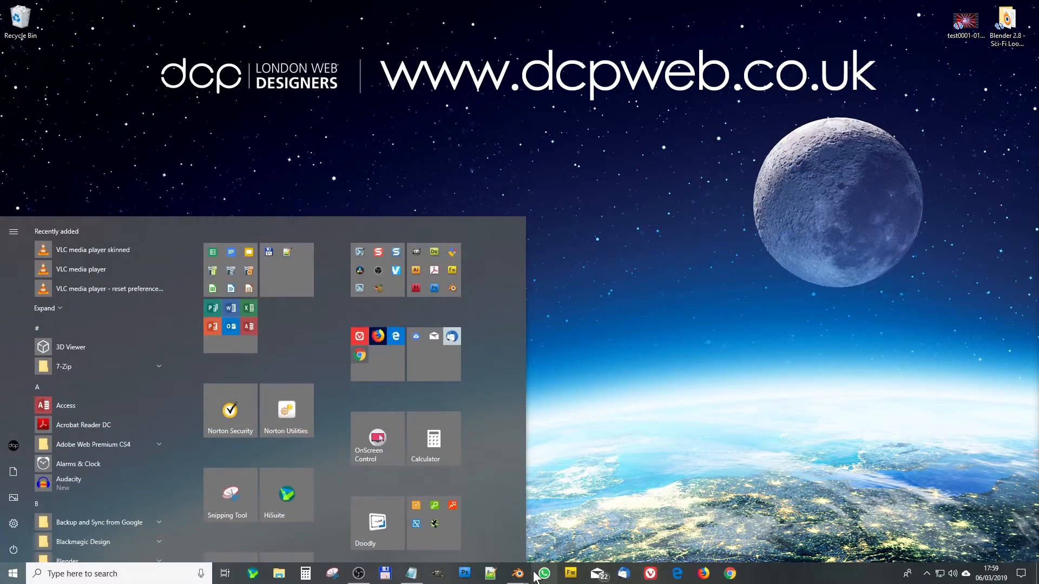
left_click(547, 530)
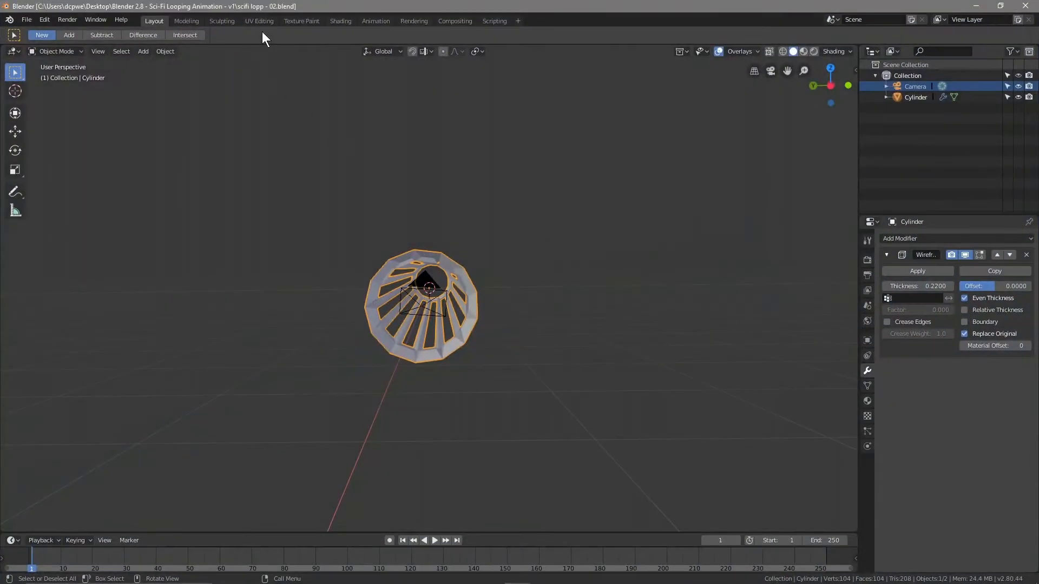
- Switch to the Shading workspace, look through the camera and set the shader editor to World nodes
left_click(348, 21)
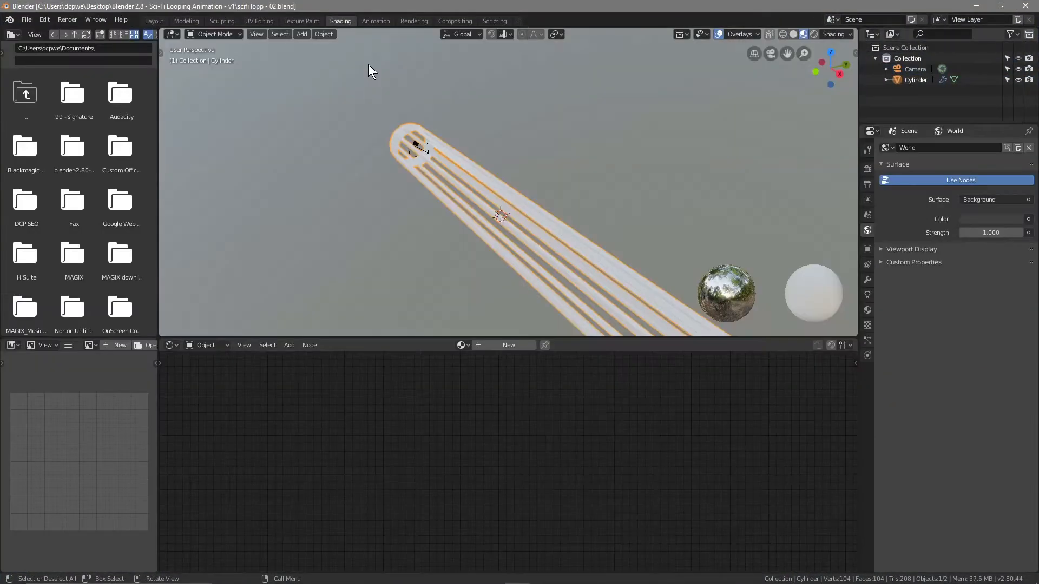
key("KP_0")
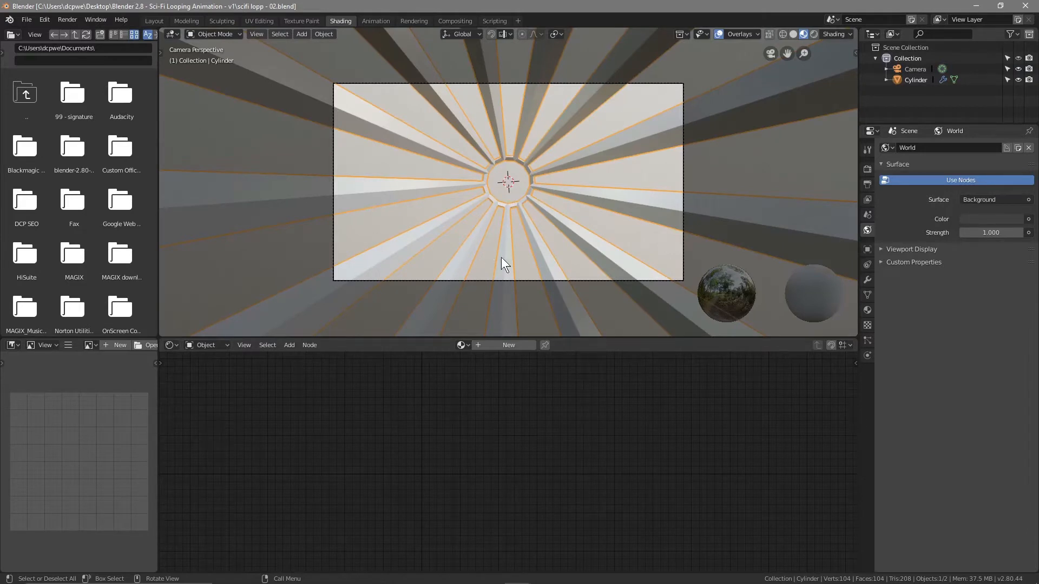
left_click(205, 346)
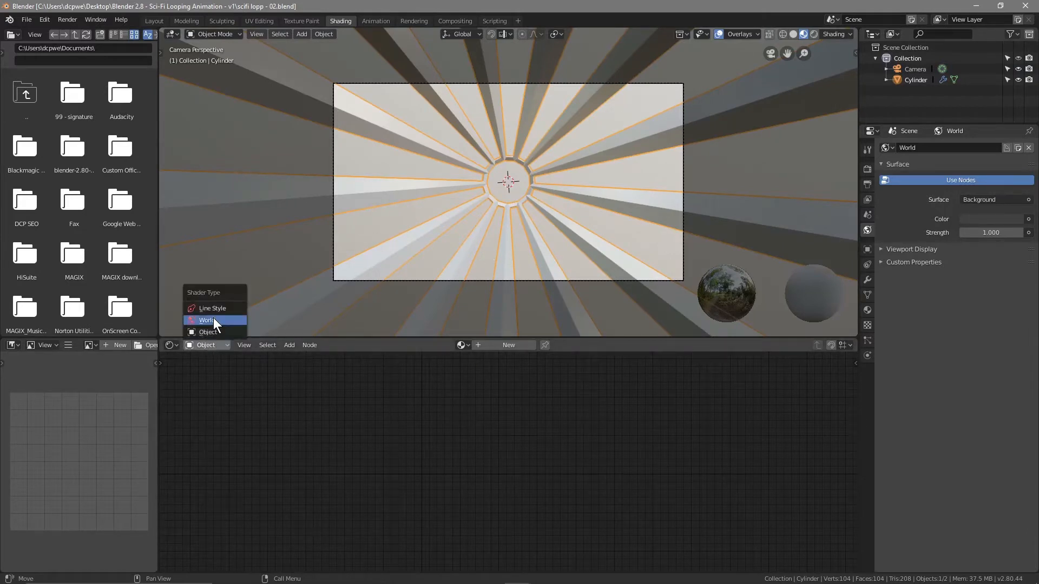
left_click(213, 320)
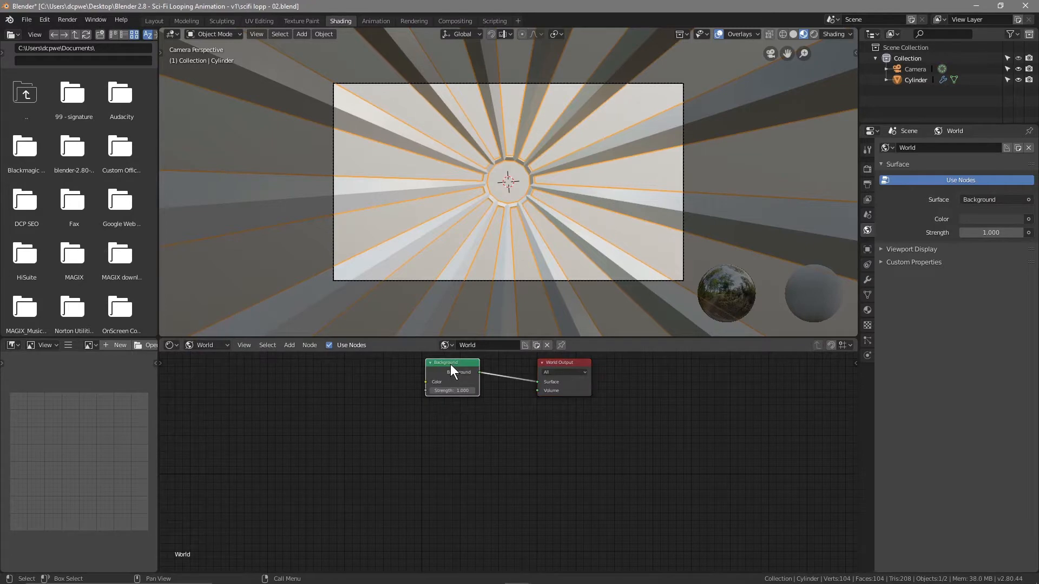
- Delete the world's Background node and move the World Output node aside to make room for new nodes
key("x")
left_click_drag(557, 362, 827, 467)
scroll(734, 459, "up", 4)
middle_click_drag(732, 449, 591, 436)
scroll(623, 436, "up", 1)
- Add a Texture Coordinate node at the start of the world node tree
key("shift+a")
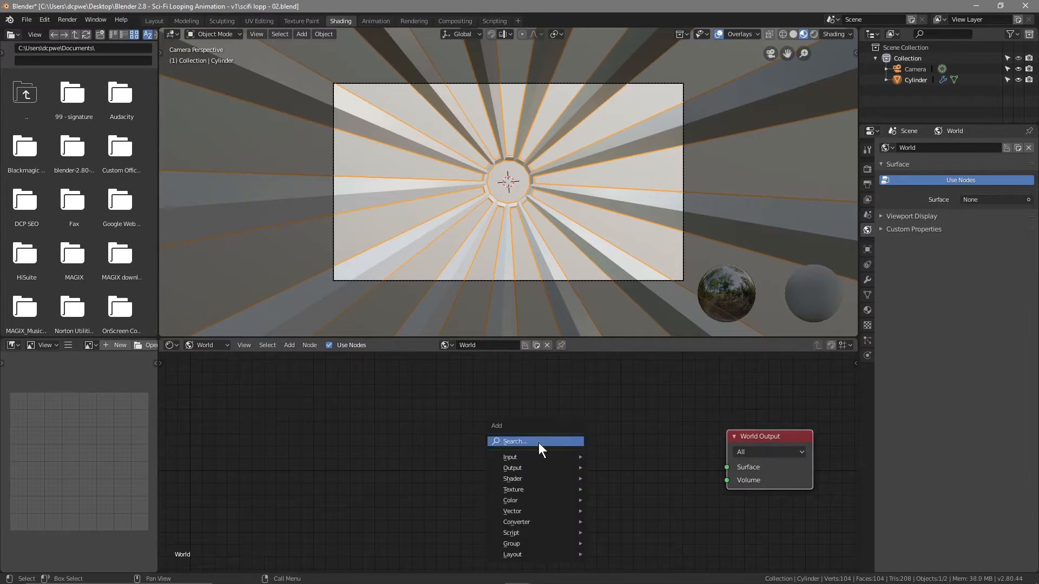
mouse_move(533, 456)
left_click(622, 420)
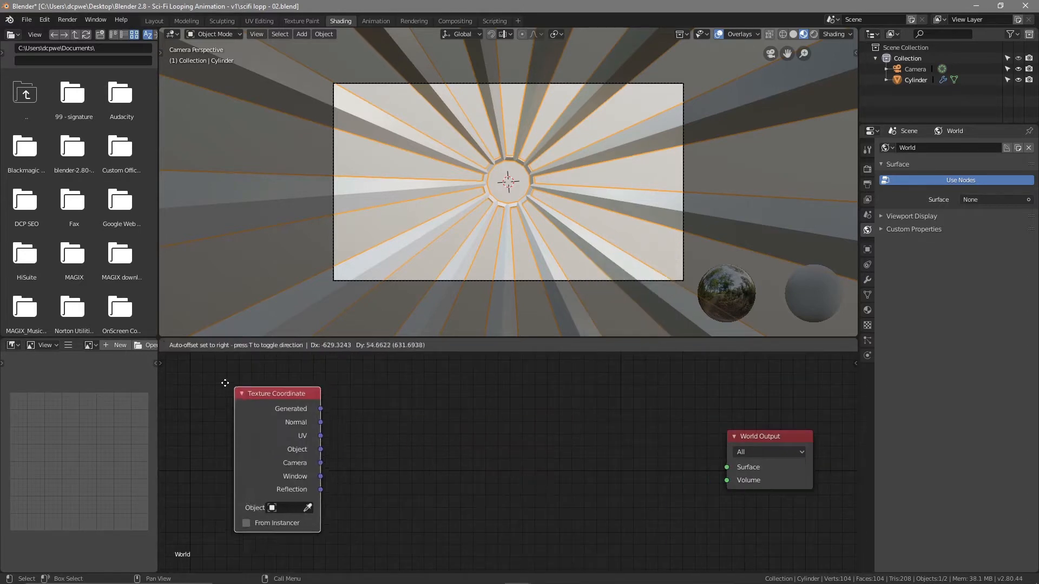
left_click(219, 383)
- Add an Environment Texture node just before the World Output node
key("shift+a")
mouse_move(462, 417)
mouse_move(450, 441)
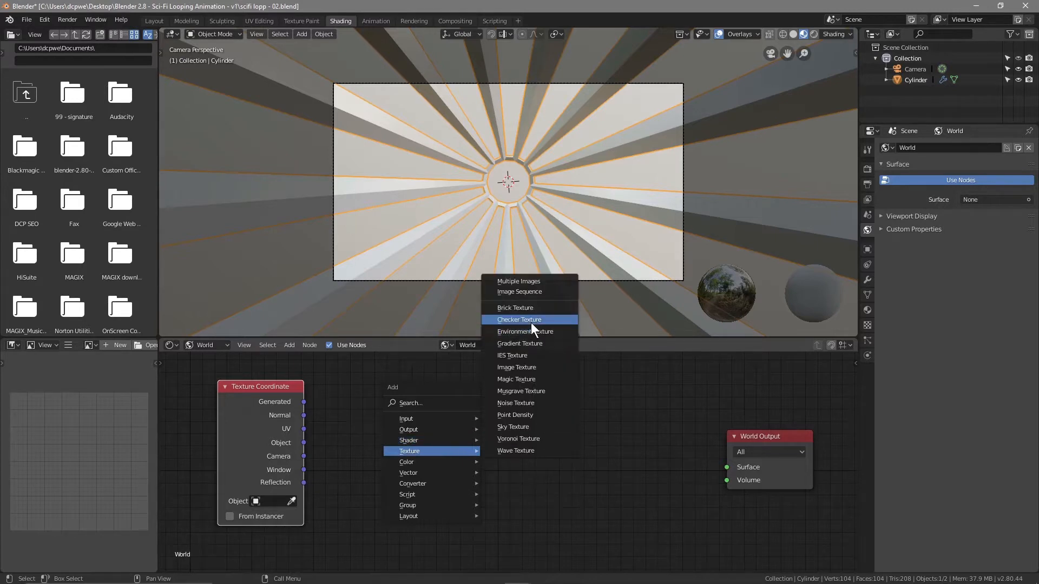
left_click(524, 331)
left_click(516, 340)
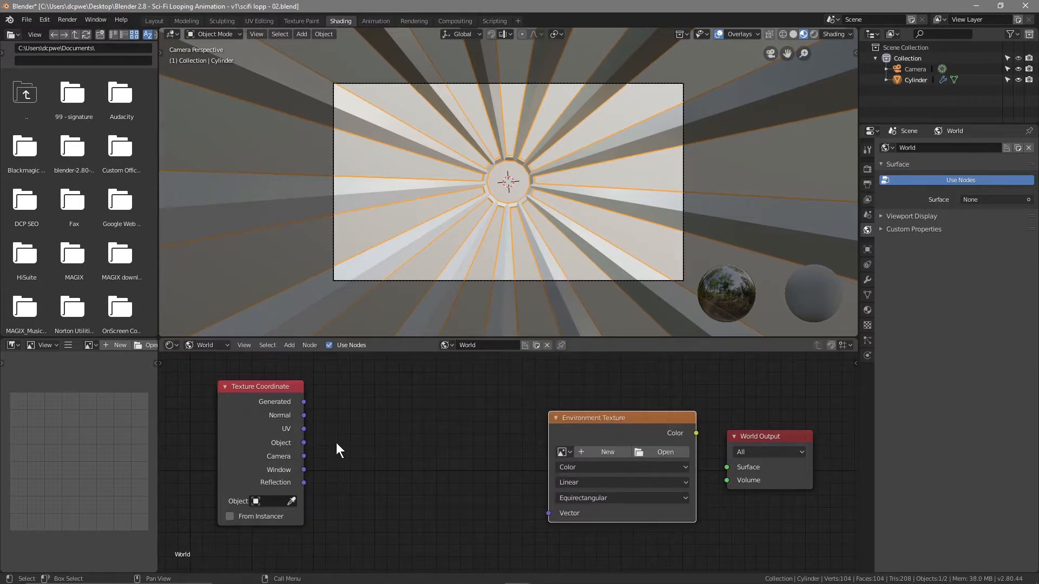
- Add a Mapping node between the Texture Coordinate and Environment Texture nodes
key("shift+a")
mouse_move(351, 468)
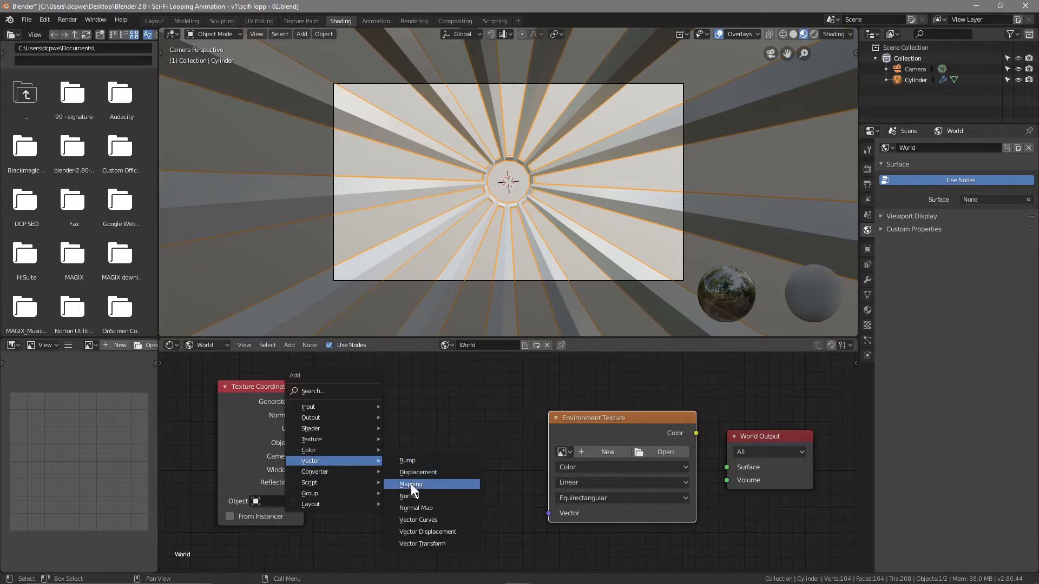
left_click(411, 484)
left_click(316, 387)
- Link Generated through Mapping to the Environment Texture's Vector, connect its Color to the World Output Surface, and show the viewport in Rendered shading
left_click_drag(303, 402, 322, 547)
left_click_drag(518, 408, 550, 513)
left_click_drag(697, 433, 726, 467)
left_click(814, 34)
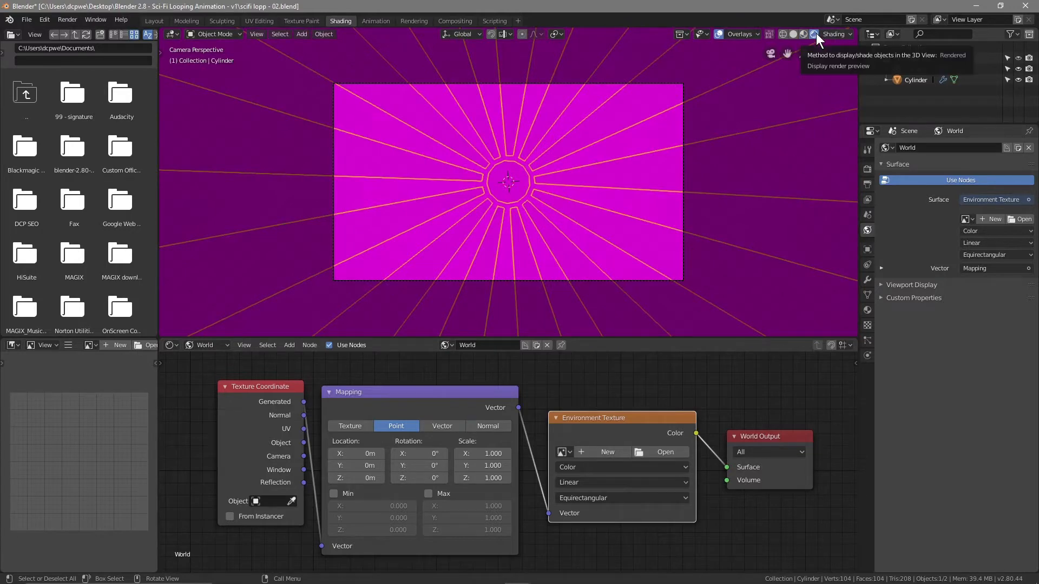
- Load shanghai_bund_4k (6).hdr into the world's Environment Texture node and switch to the Layout workspace
left_click(670, 452)
double_click(179, 85)
left_click(179, 85)
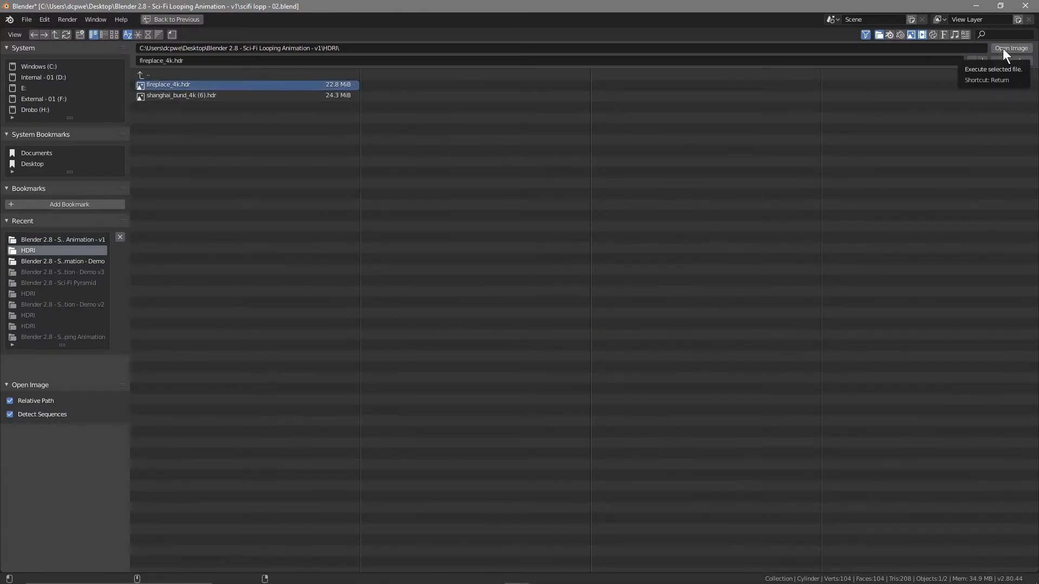
left_click(187, 96)
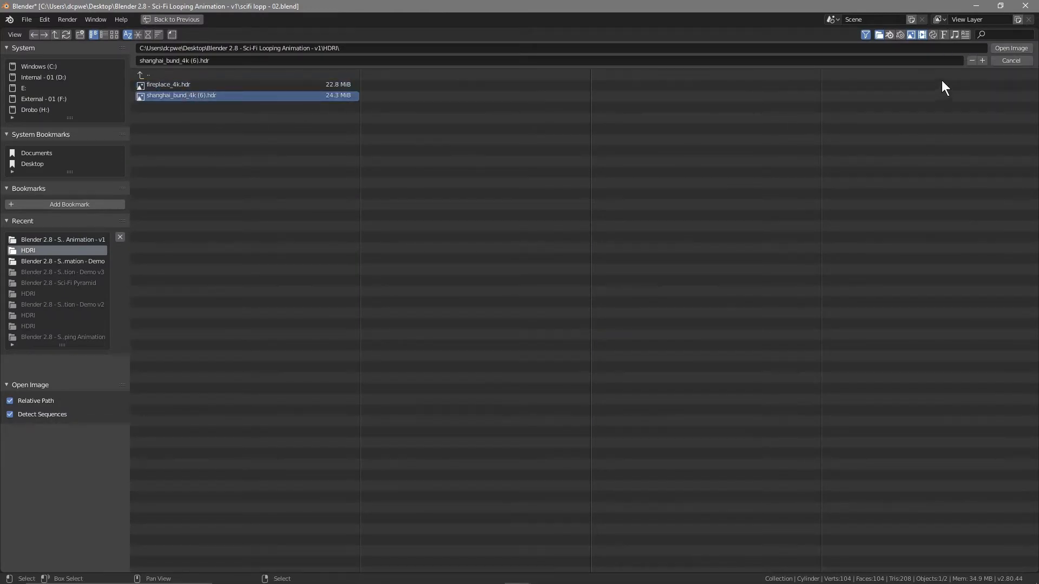
left_click(1007, 48)
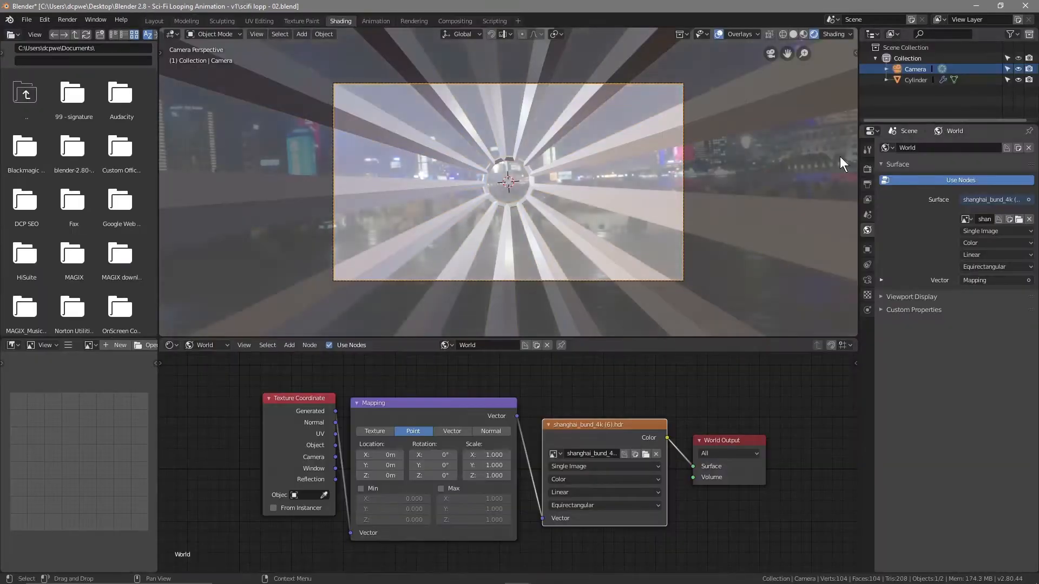
left_click(154, 21)
- Add a second, 13-vertex cylinder at the origin and rotate it 90° about Y
middle_click_drag(541, 309, 420, 342)
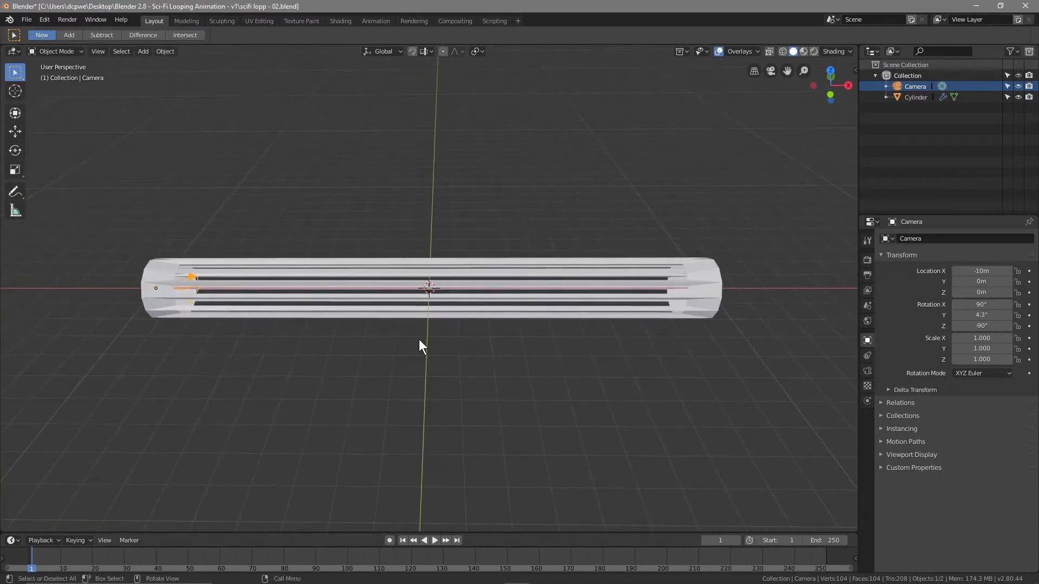
key("shift+a")
mouse_move(418, 334)
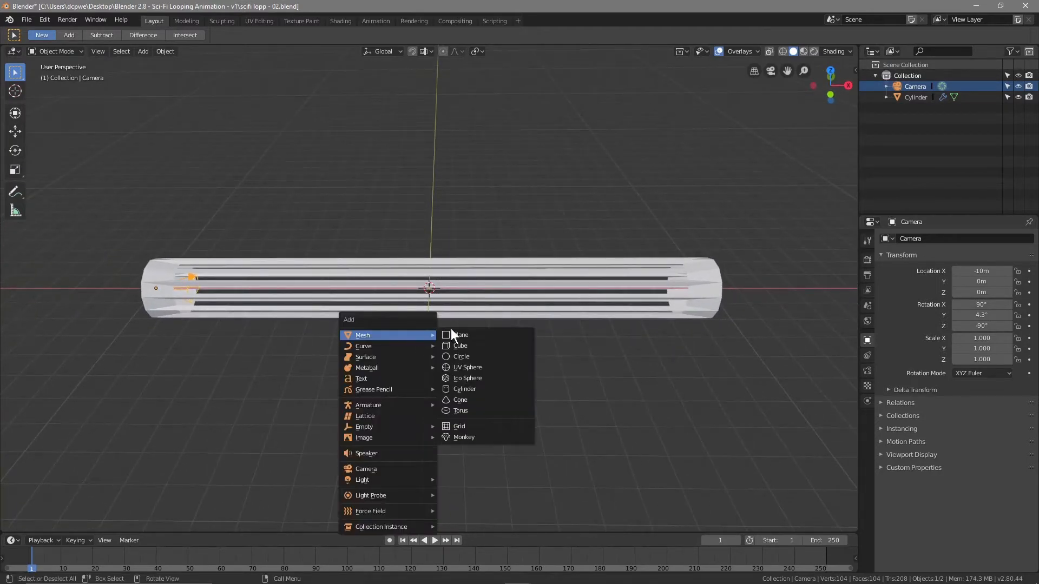
left_click(463, 390)
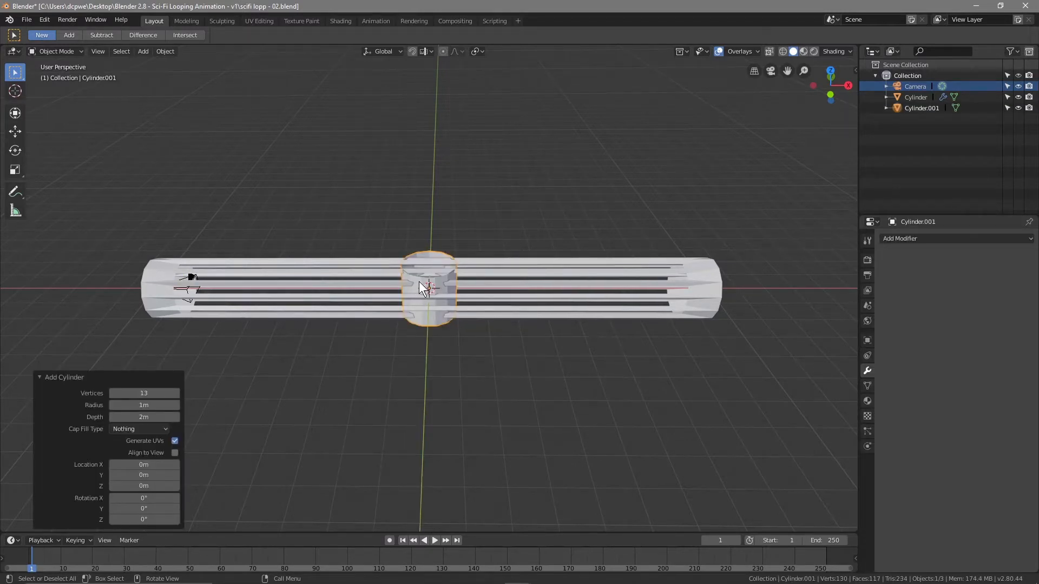
left_click(921, 108)
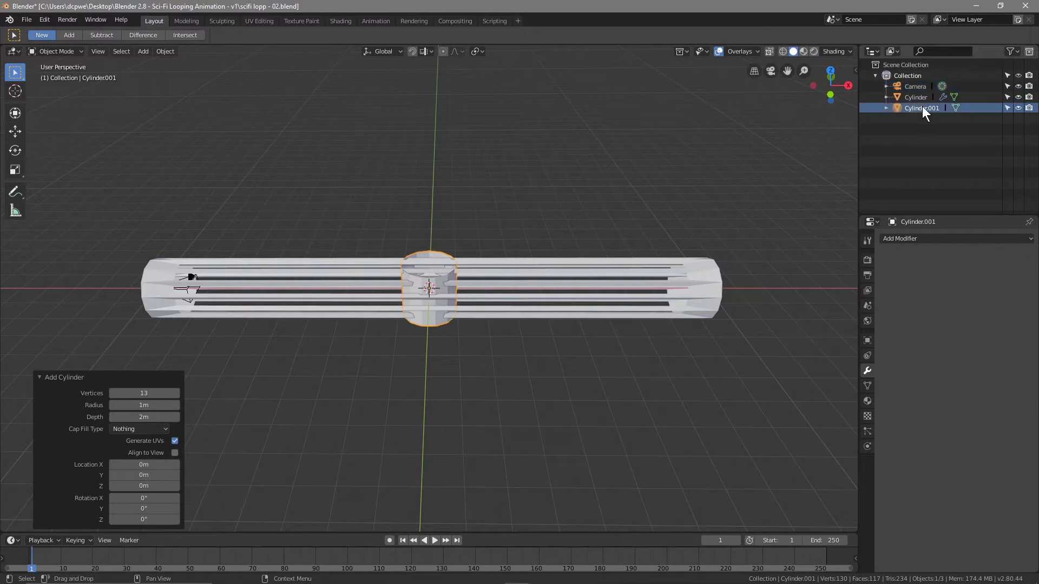
left_click(868, 340)
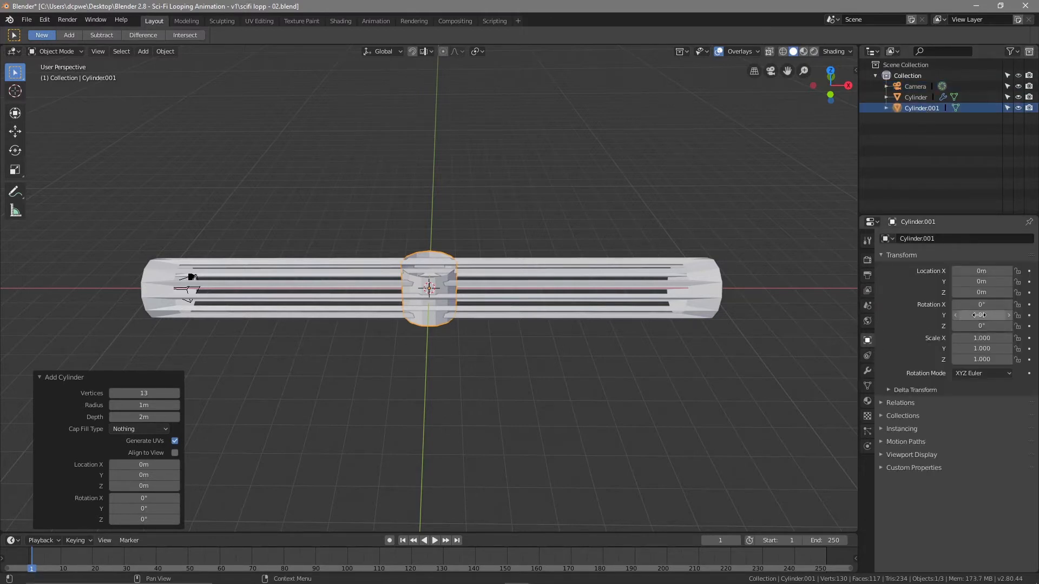
type("90")
key("Return")
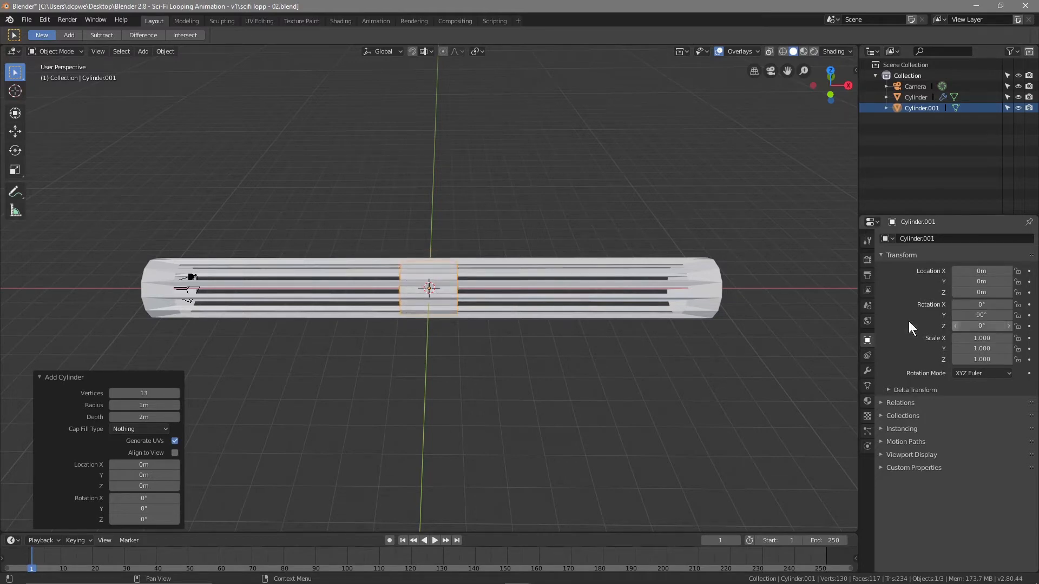
- Scale the second cylinder to 1.5 in X and Y and 10 in Z
middle_click_drag(364, 325, 398, 349)
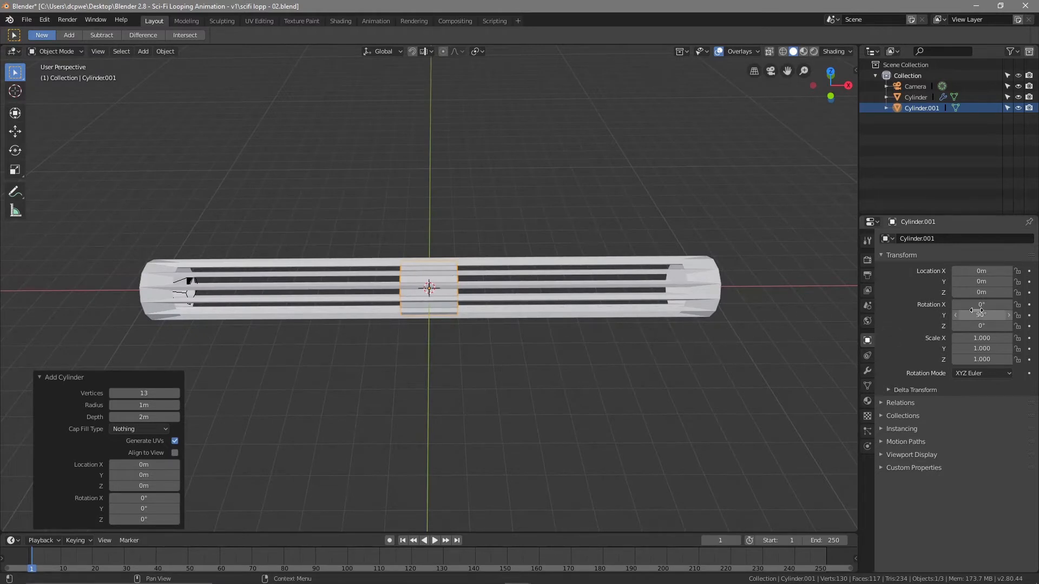
left_click_drag(979, 338, 1002, 338)
left_click(1002, 338)
type("1.5")
key("Return")
middle_click_drag(481, 355, 627, 341)
left_click_drag(984, 344, 987, 344)
left_click(984, 344)
type("1.5")
key("Return")
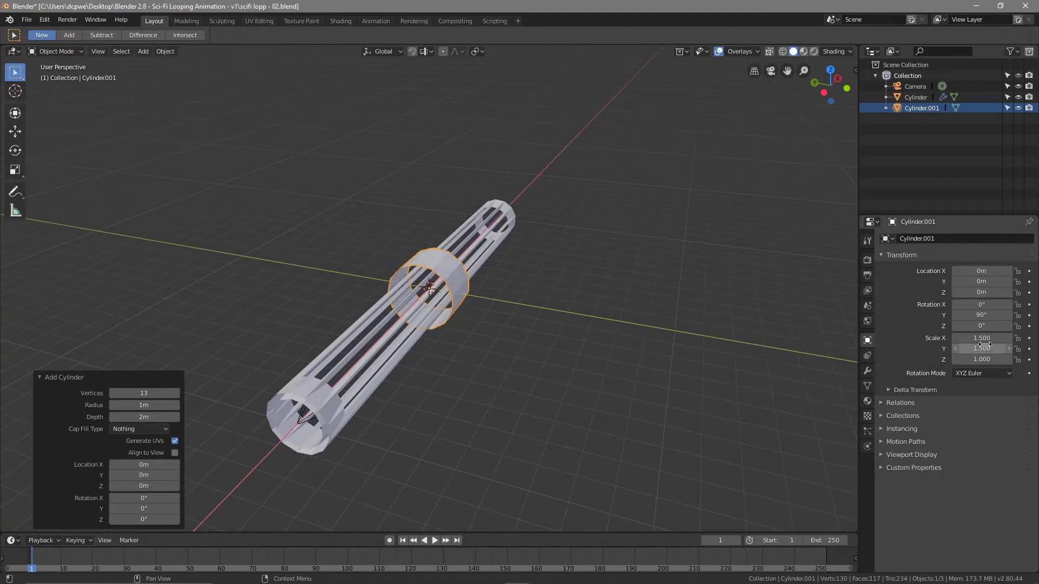
left_click(984, 360)
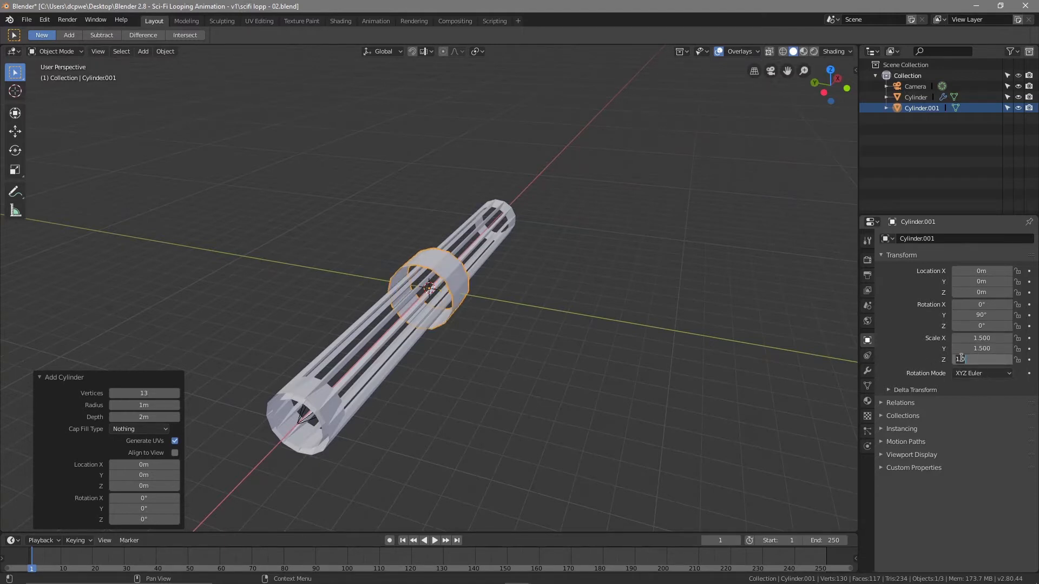
type("10")
key("Return")
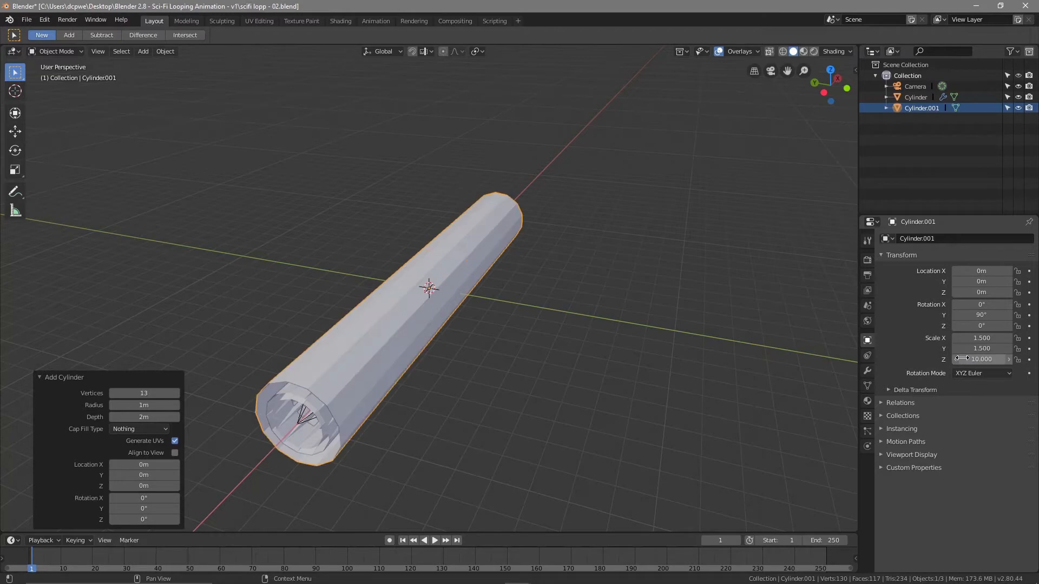
- Try 12 and again 13 vertices for the second cylinder in camera view, and undo its creation
middle_click_drag(619, 372, 515, 417)
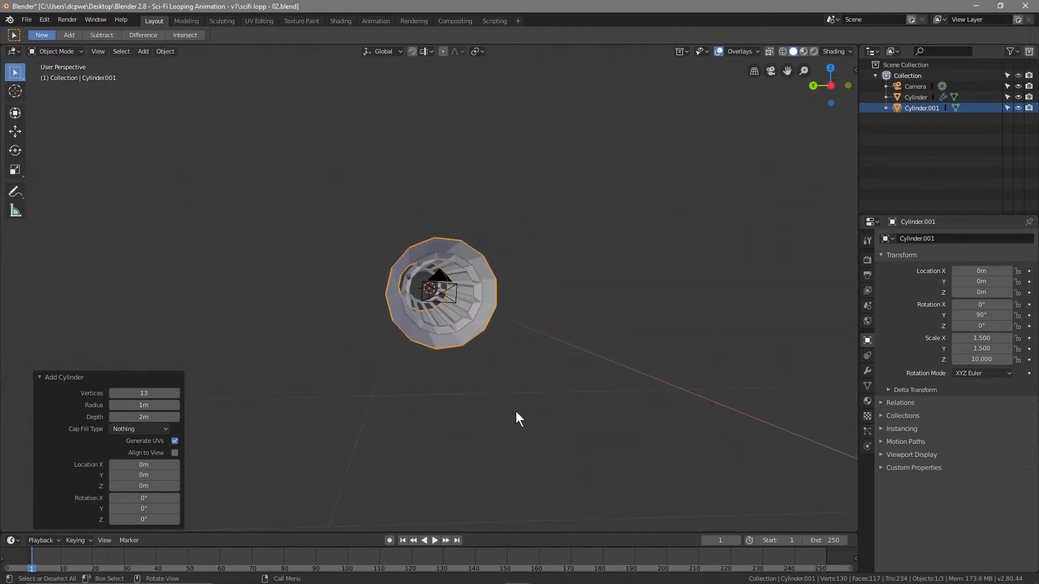
middle_click_drag(453, 279, 501, 315)
key("KP_0")
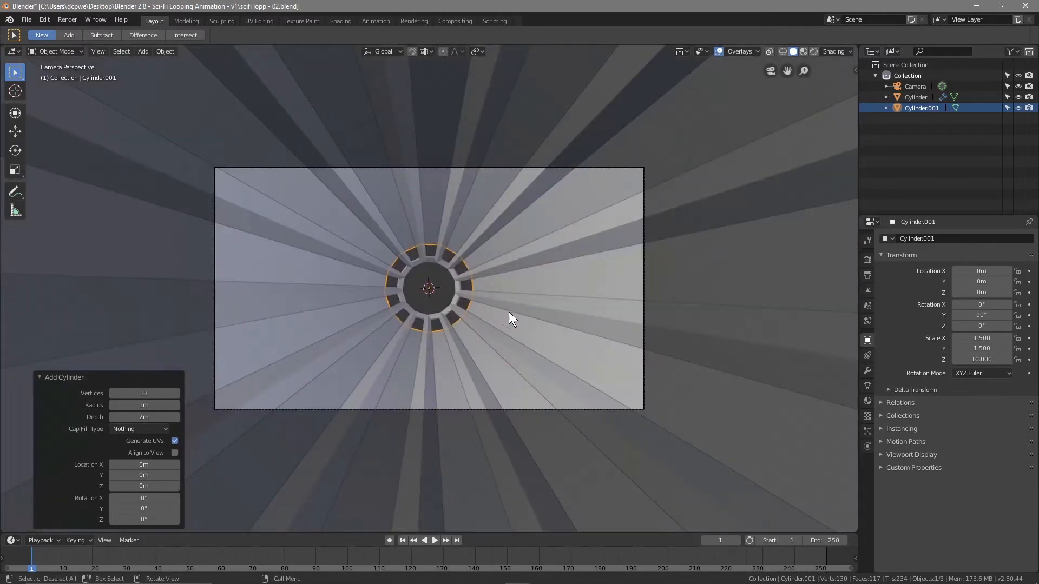
scroll(355, 368, "down", 6)
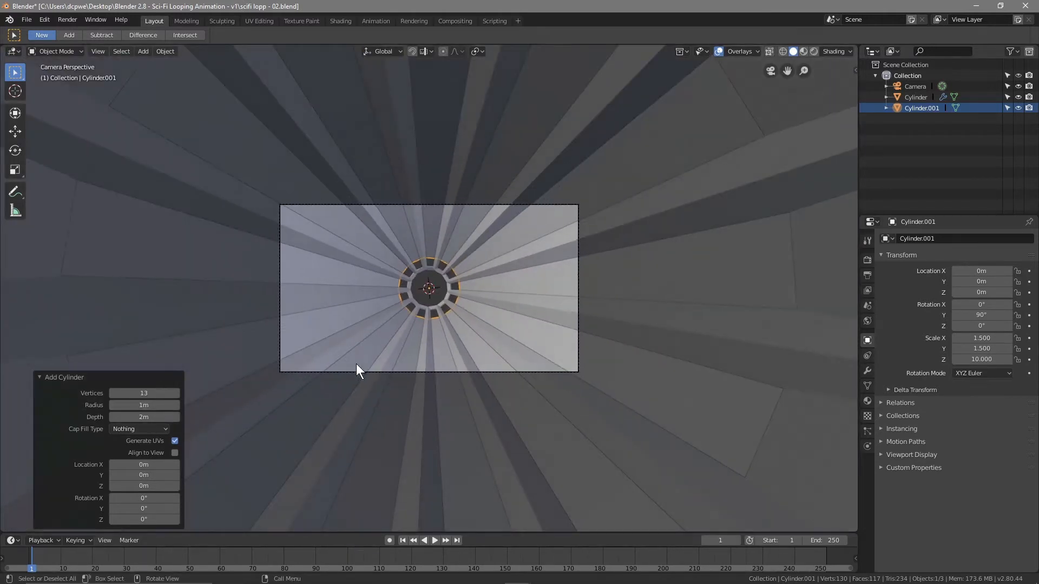
key("Home")
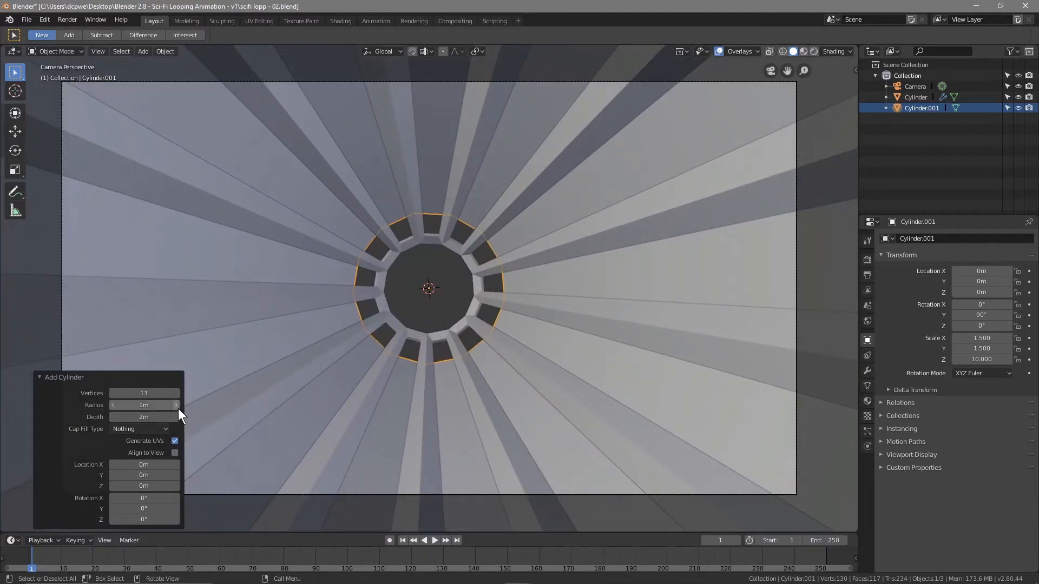
left_click(115, 393)
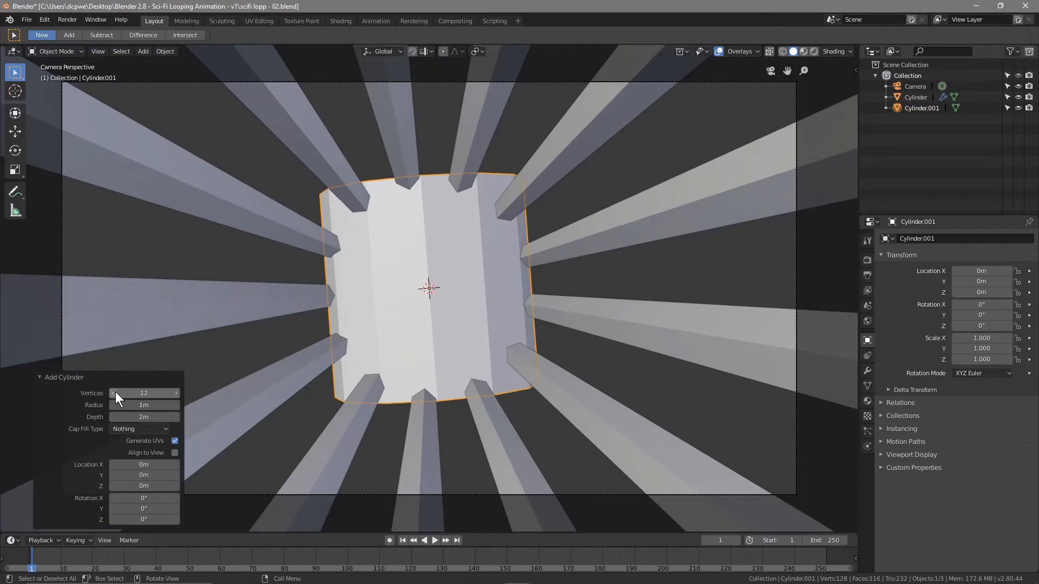
left_click(176, 393)
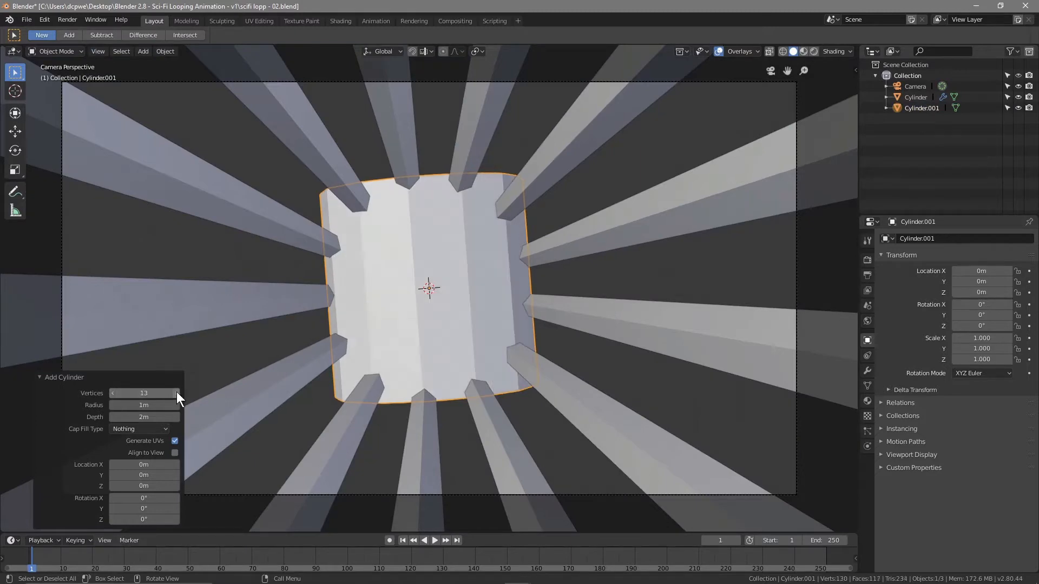
middle_click_drag(340, 352, 492, 431)
key("ctrl+z")
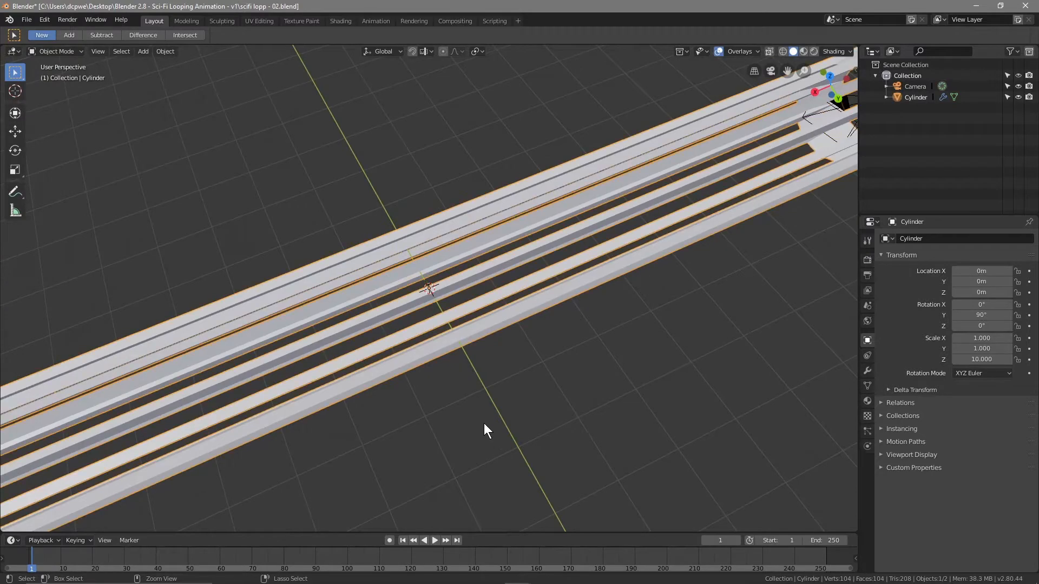
- Add a new cylinder mesh at the origin with 11 vertices
middle_click_drag(517, 408, 477, 363)
scroll(473, 360, "down", 1)
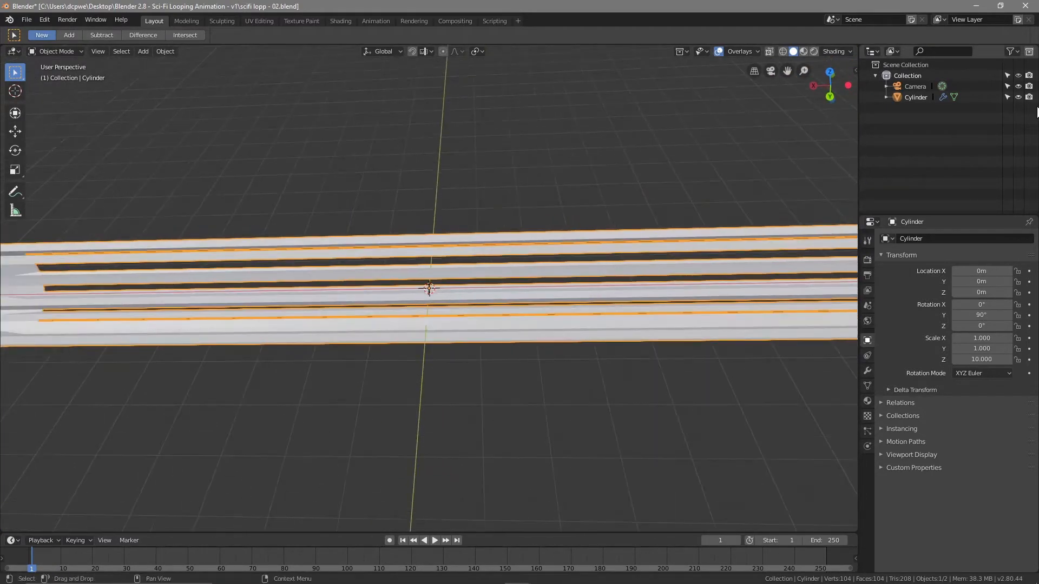
left_click(920, 98)
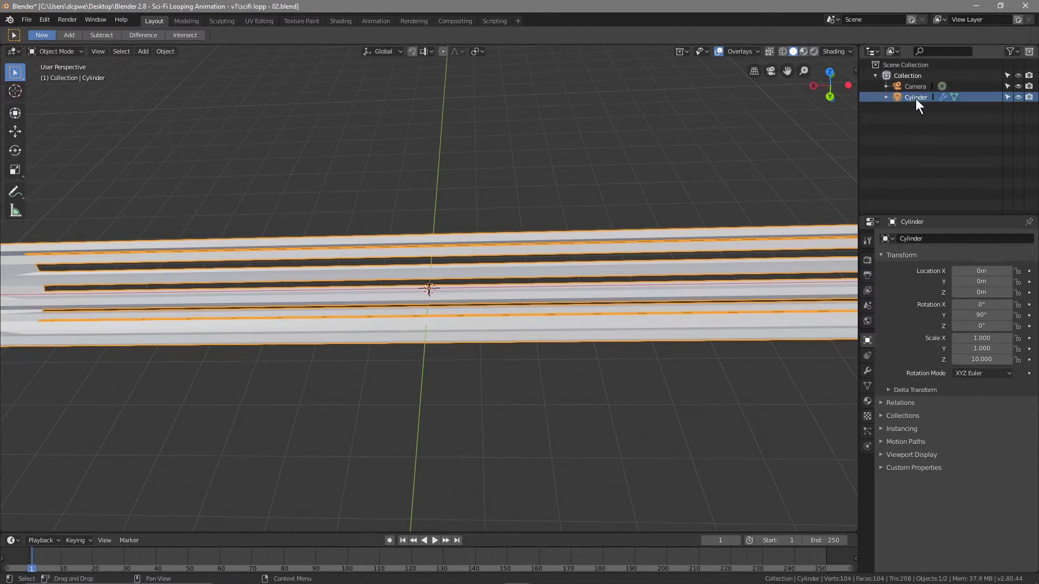
key("KP_Decimal")
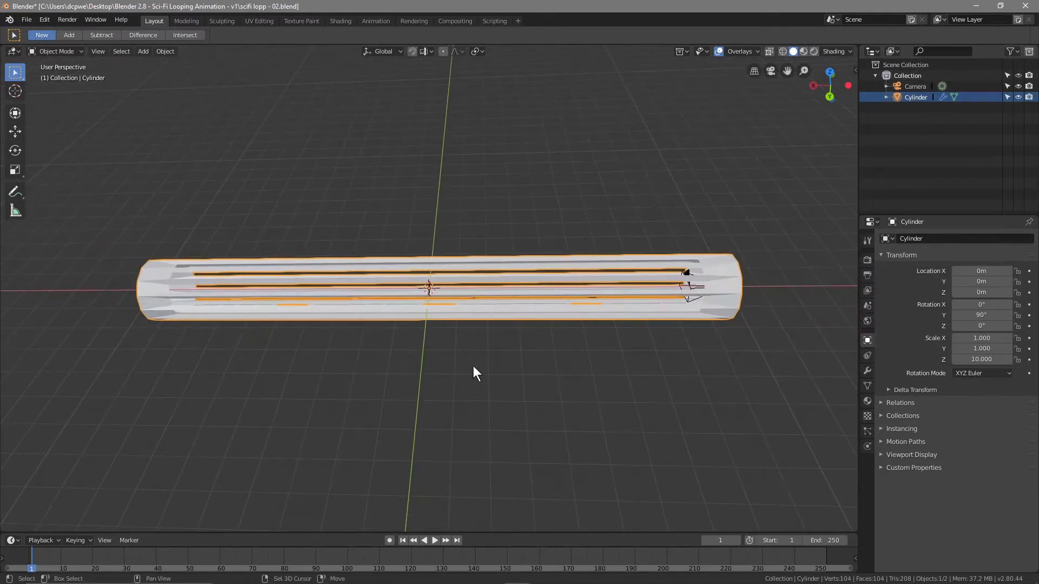
key("shift+a")
mouse_move(476, 366)
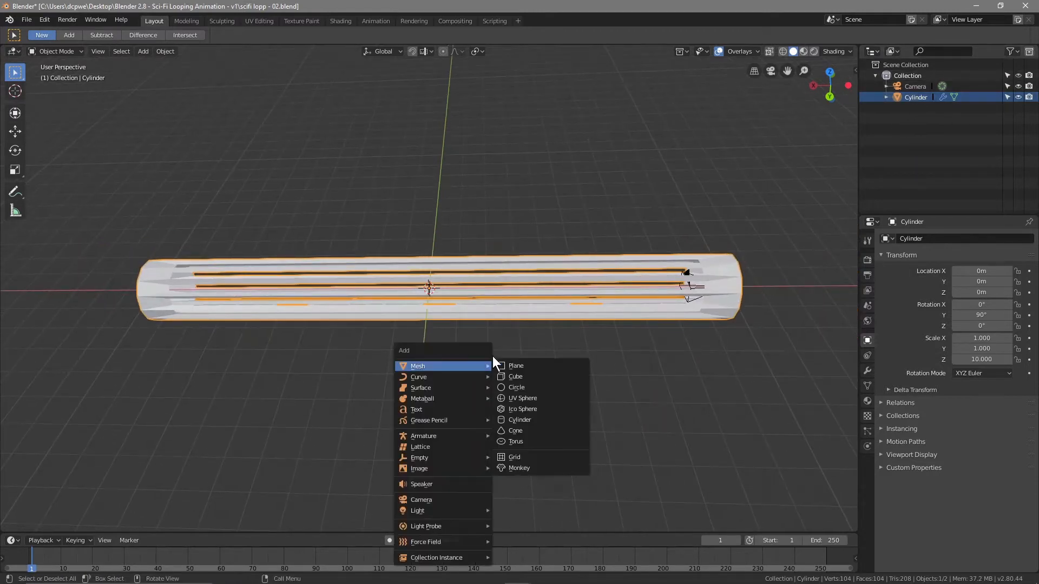
left_click(516, 420)
left_click(113, 393)
left_click(113, 394)
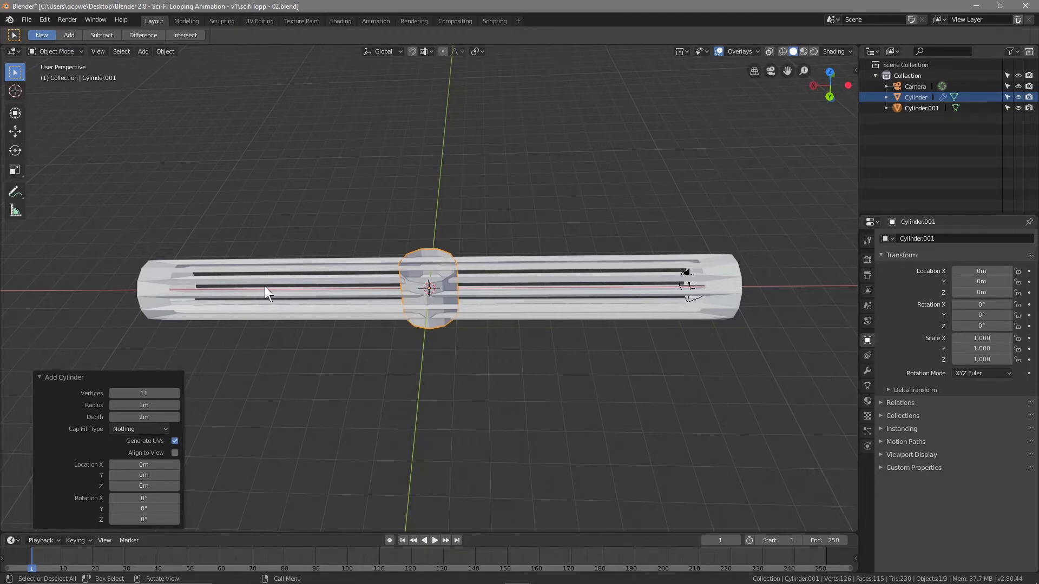
- Rotate the 11-vertex cylinder 90° about Y and scale it to 1.5 in X and Y and 10 in Z
left_click(979, 316)
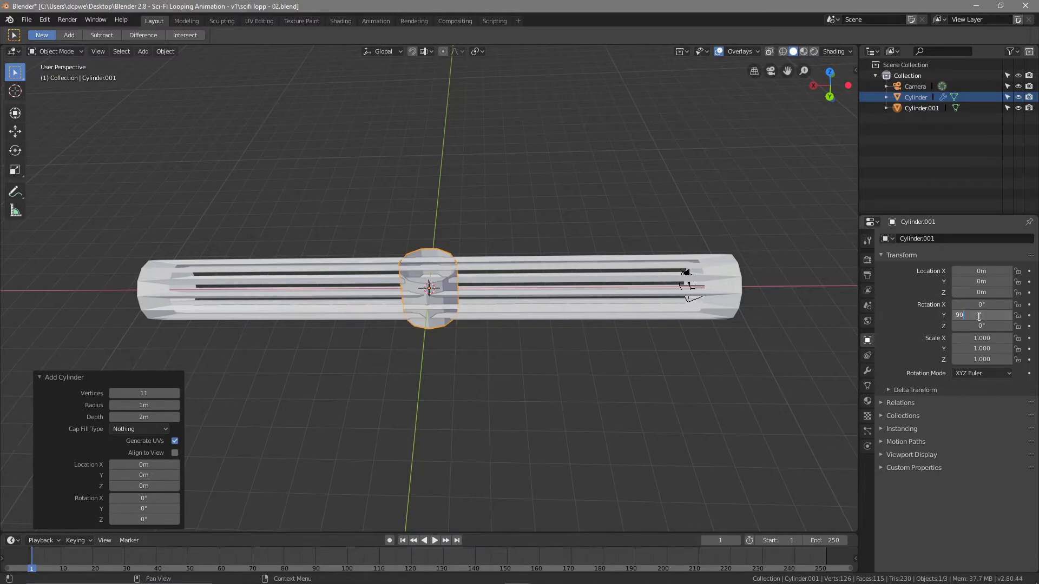
type("90")
key("Return")
left_click(983, 338)
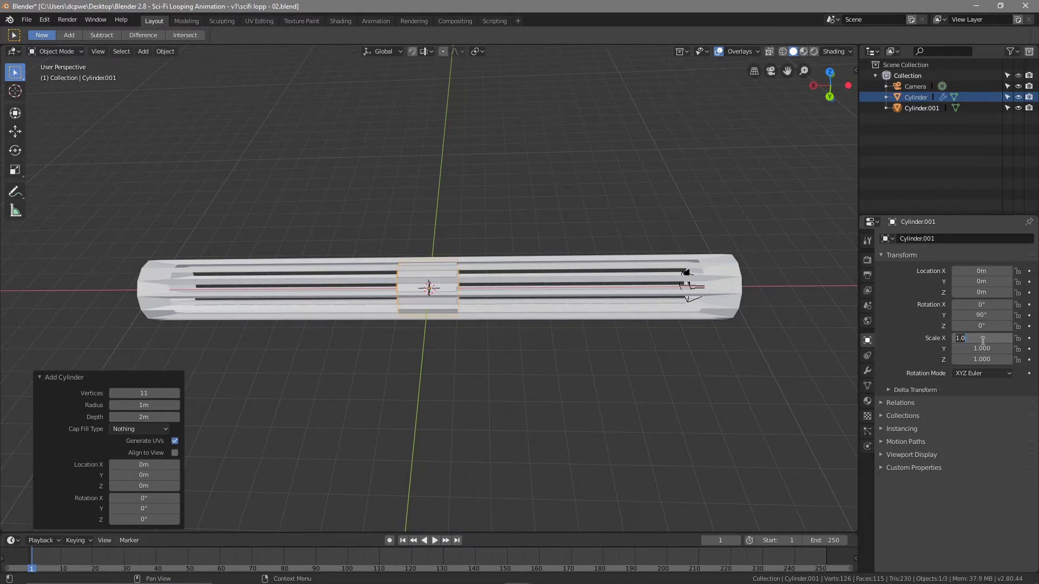
type("1.5")
key("Return")
left_click(986, 348)
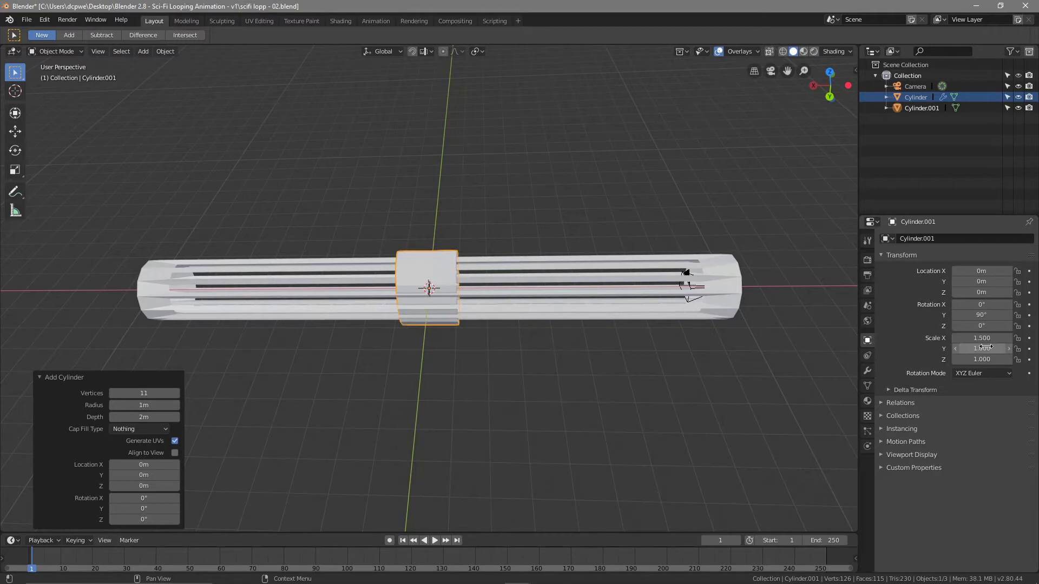
type("1.5")
key("Return")
left_click(976, 360)
type("10")
key("Return")
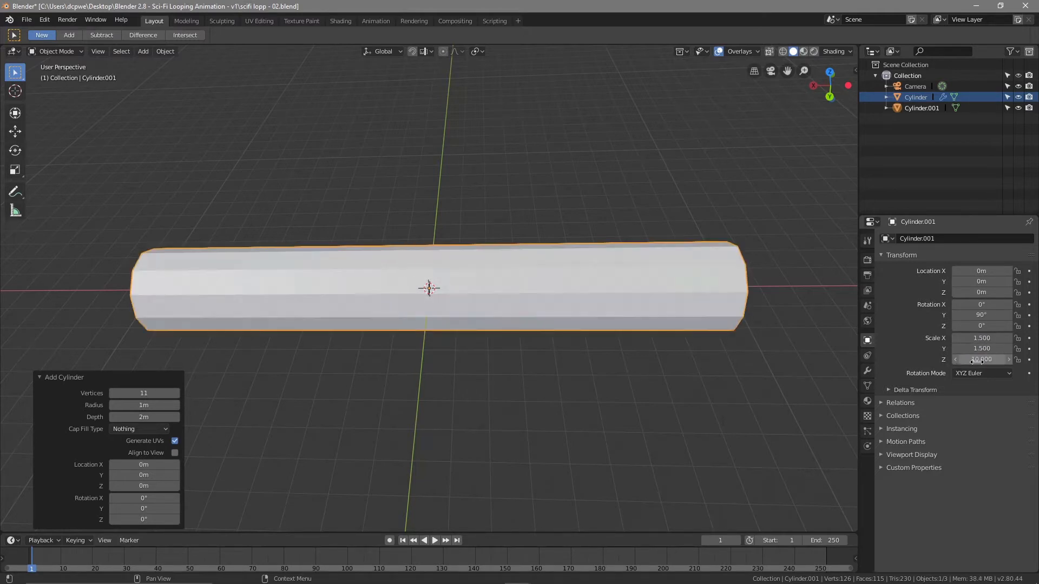
- Return to the camera view and set the camera's focal length to 22 mm
mouse_move(424, 331)
middle_mouse_down()
mouse_move(389, 345)
mouse_move(427, 311)
middle_mouse_up()
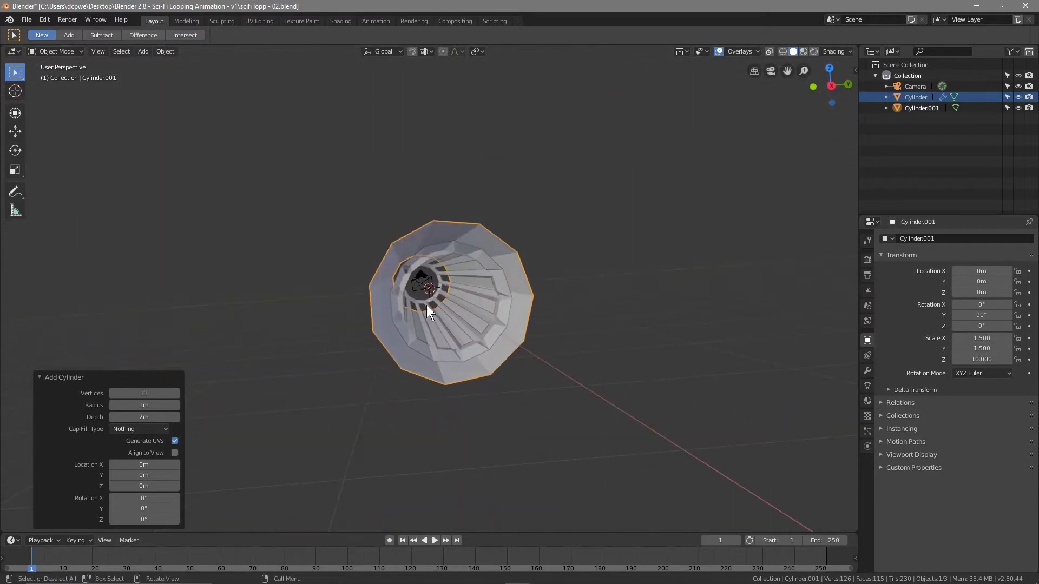
middle_click_drag(469, 282, 447, 286)
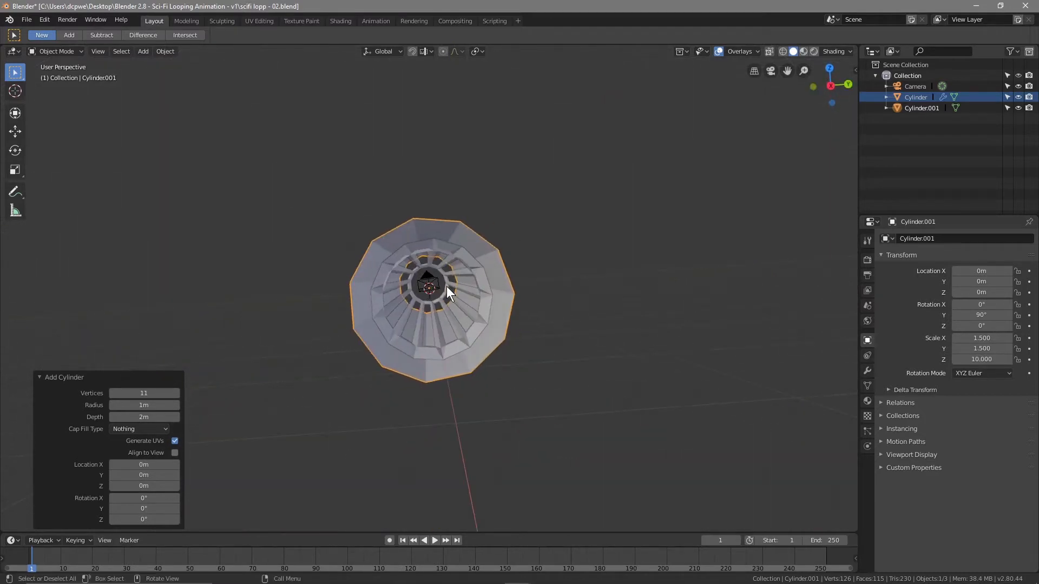
left_click(118, 395)
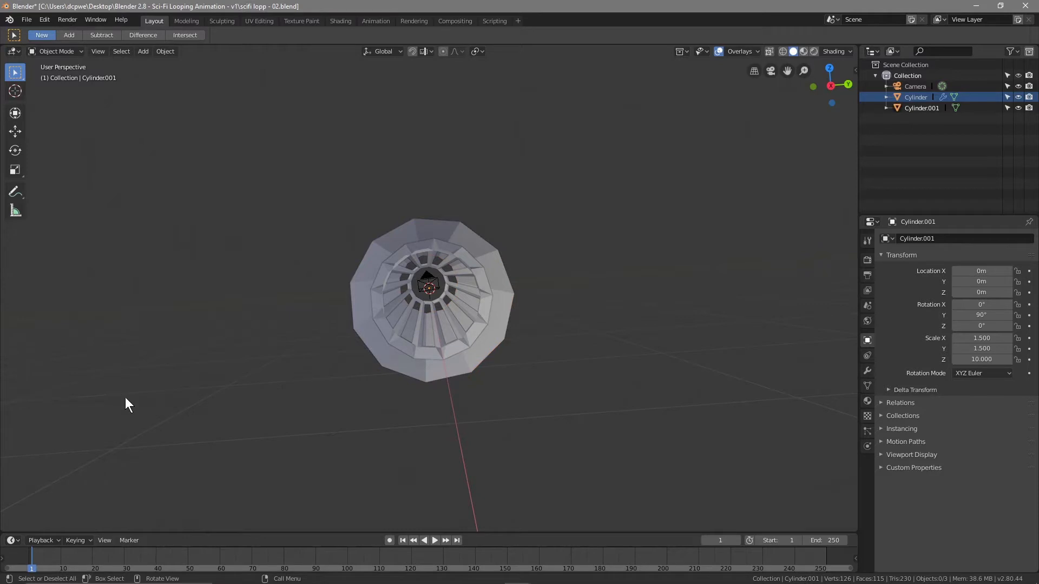
key("KP_0")
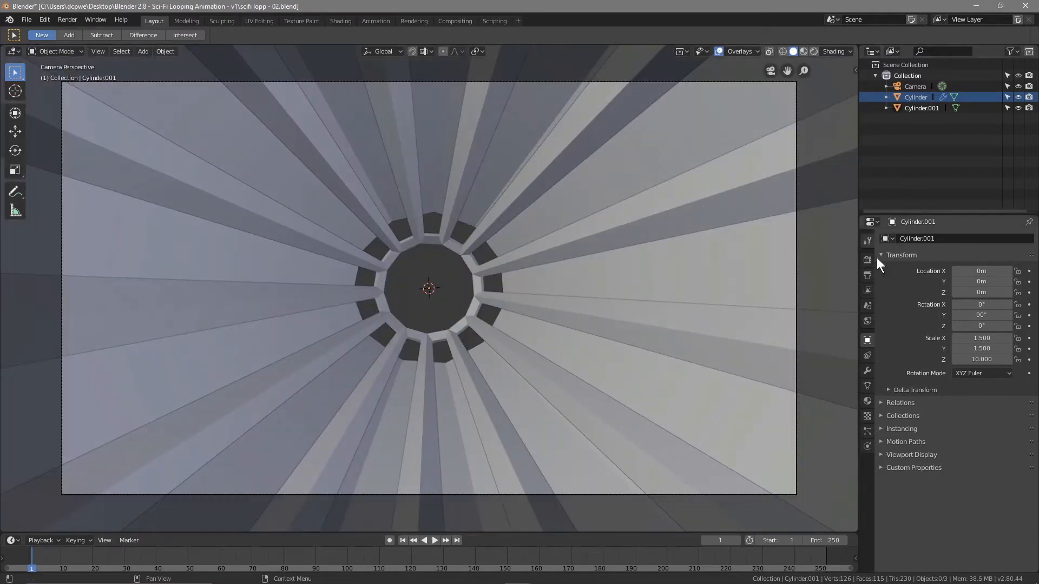
left_click(914, 87)
left_click(867, 372)
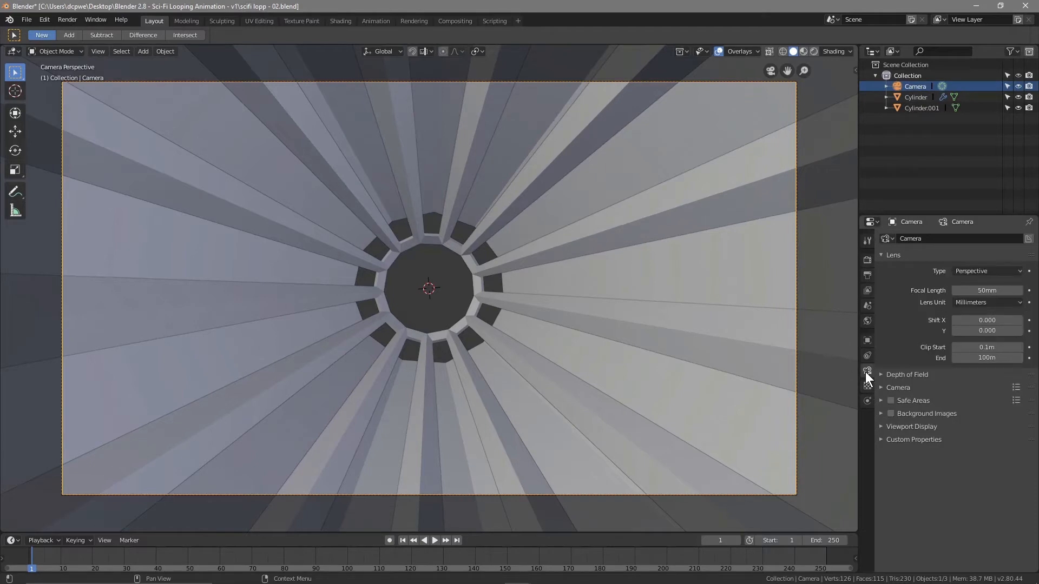
left_click(981, 290)
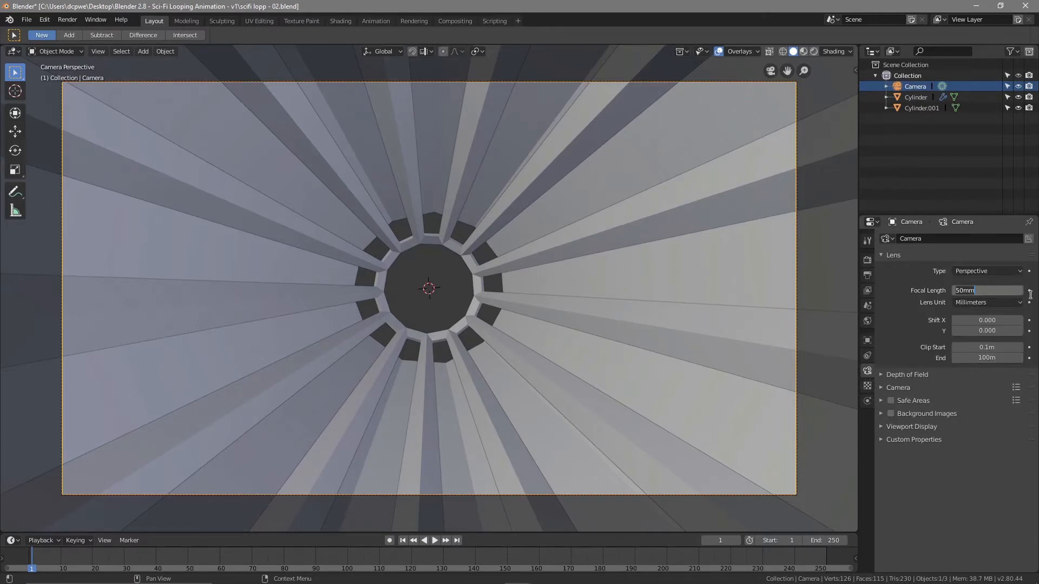
type("22")
key("Return")
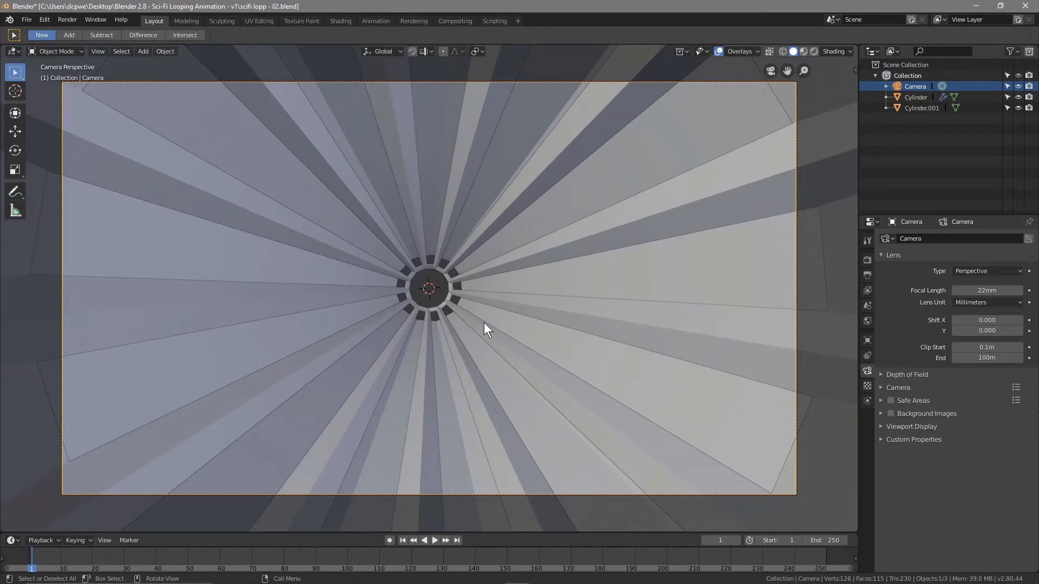
- Show the scene in rendered shading and load shanghai_bund_4k (6).hdr into the world's Environment Texture node
left_click(815, 49)
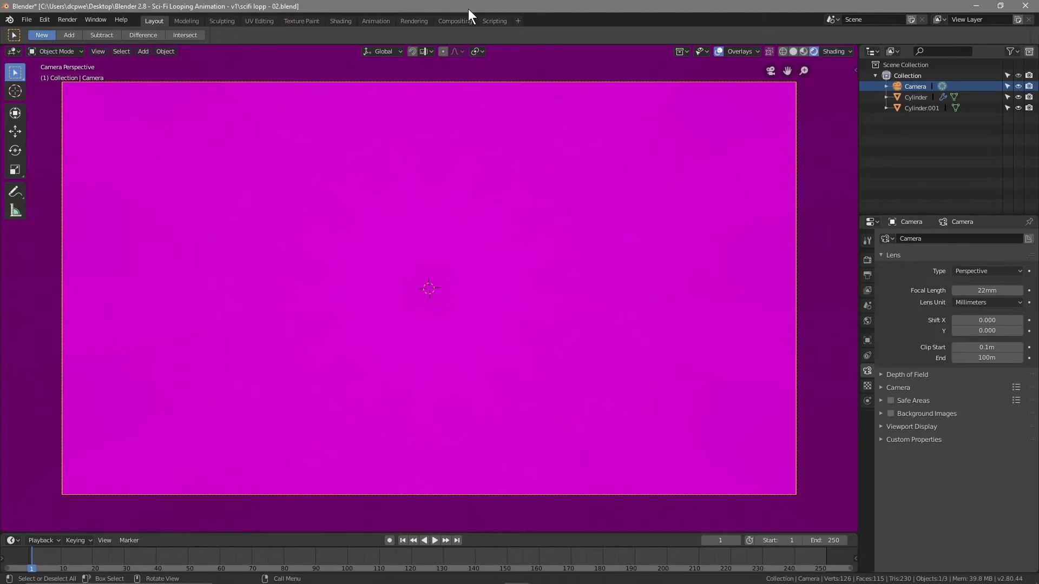
left_click(350, 21)
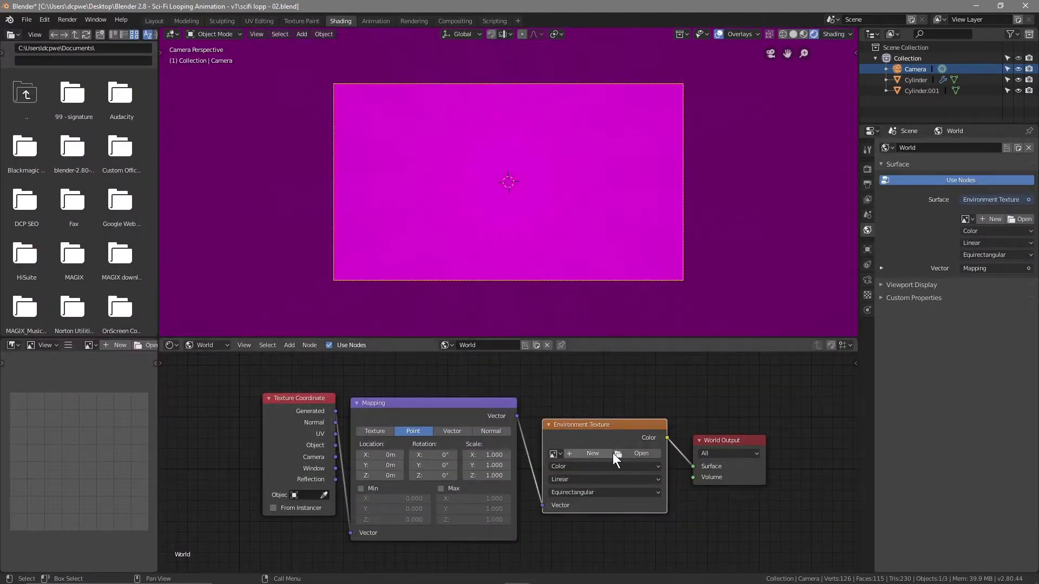
left_click(641, 453)
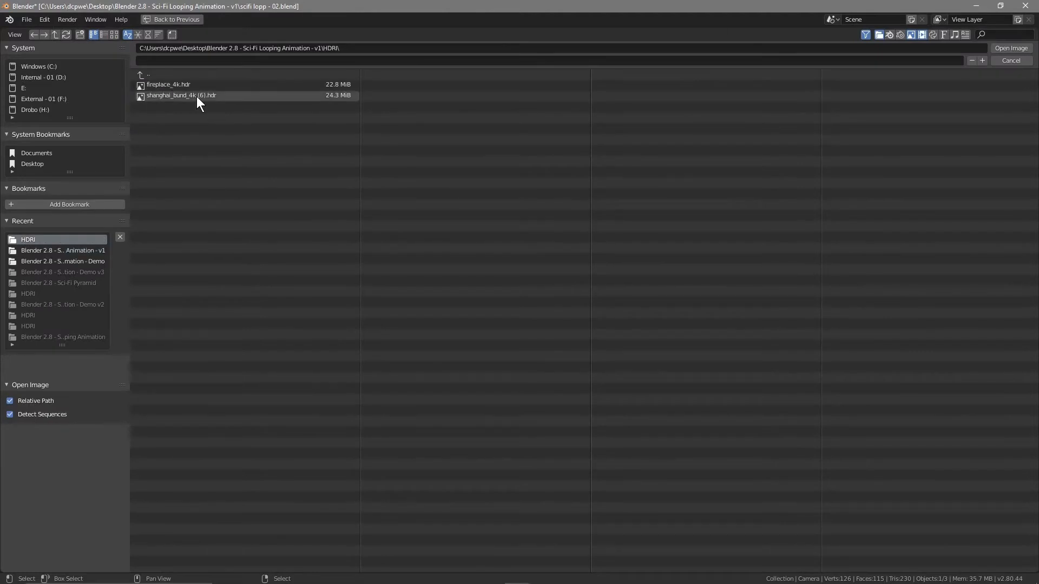
left_click(176, 97)
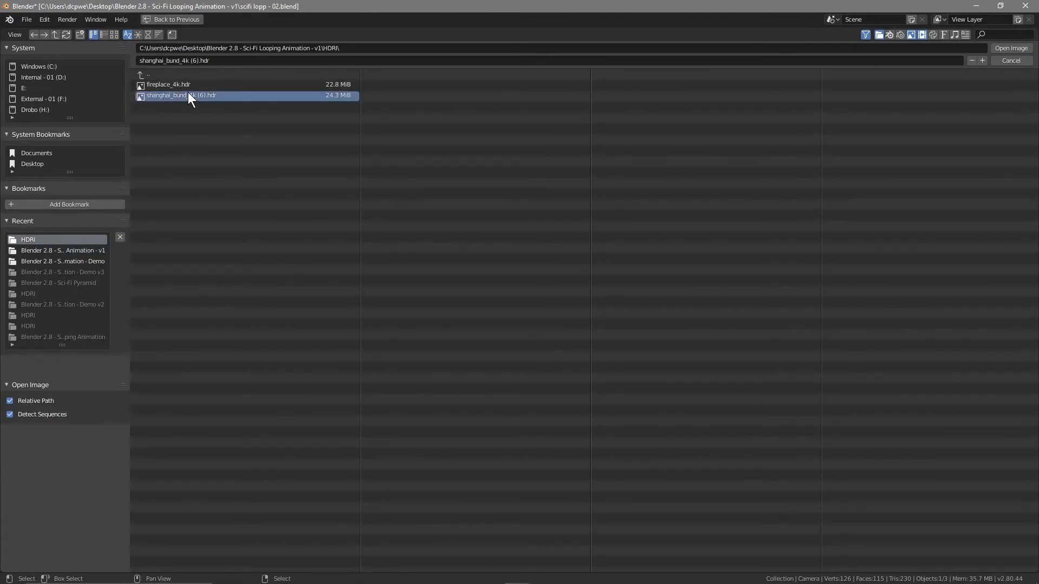
left_click(1010, 48)
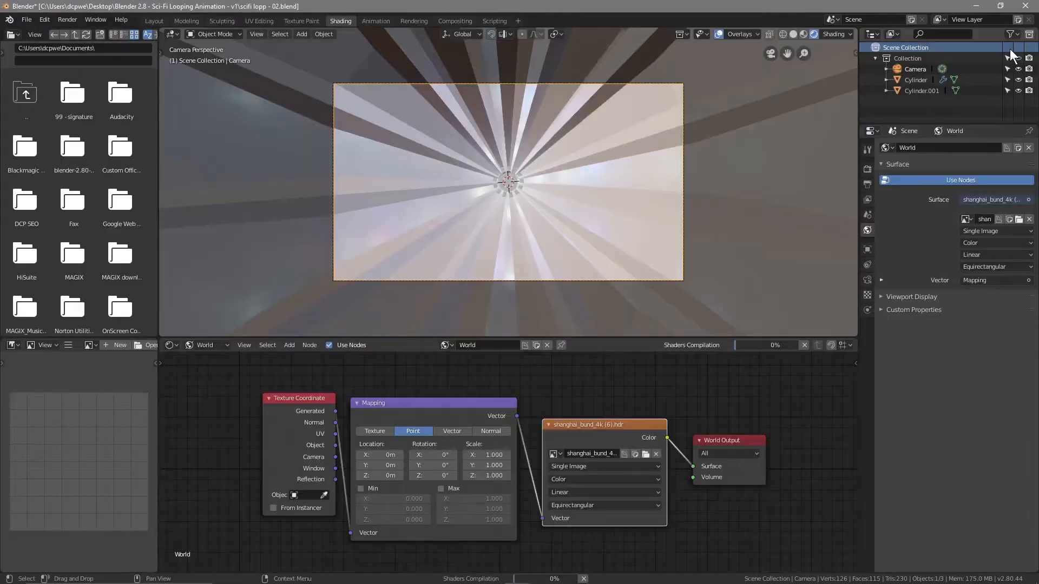
- Save the current Blender file and return to the Layout workspace
left_click(30, 17)
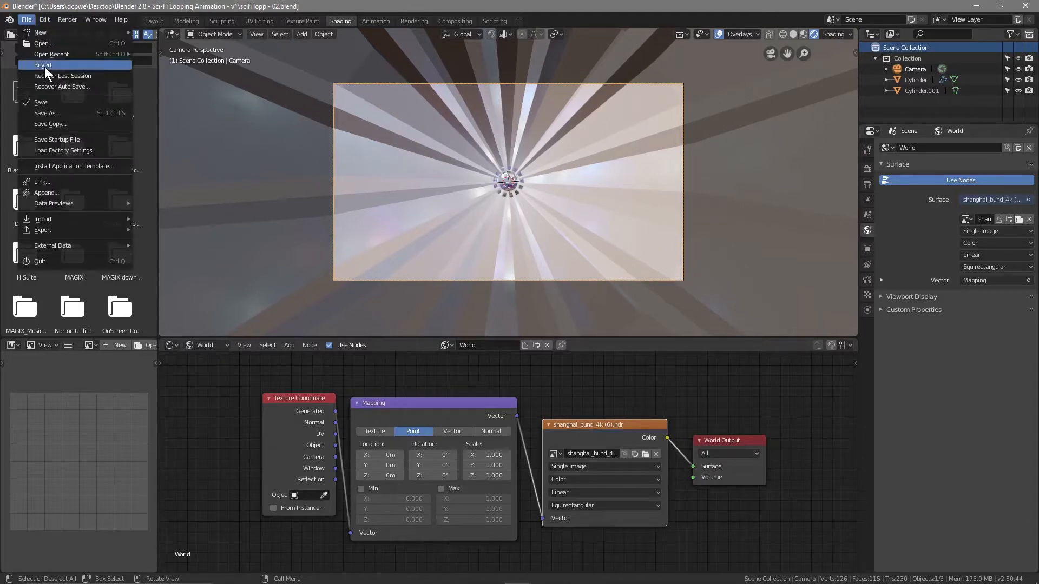
left_click(55, 102)
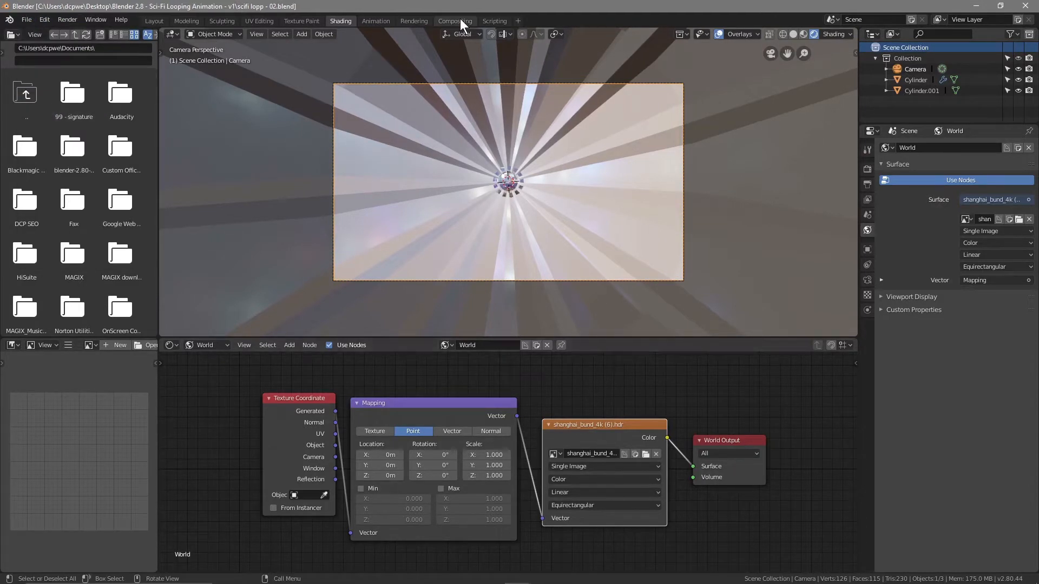
left_click(151, 21)
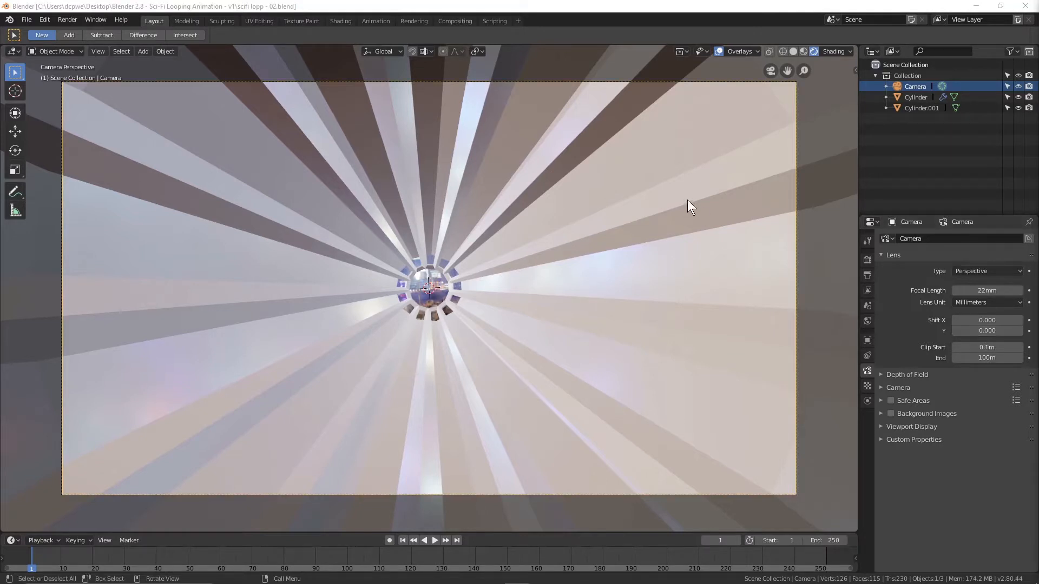
- Add a new material to the inner cylinder
left_click(914, 96)
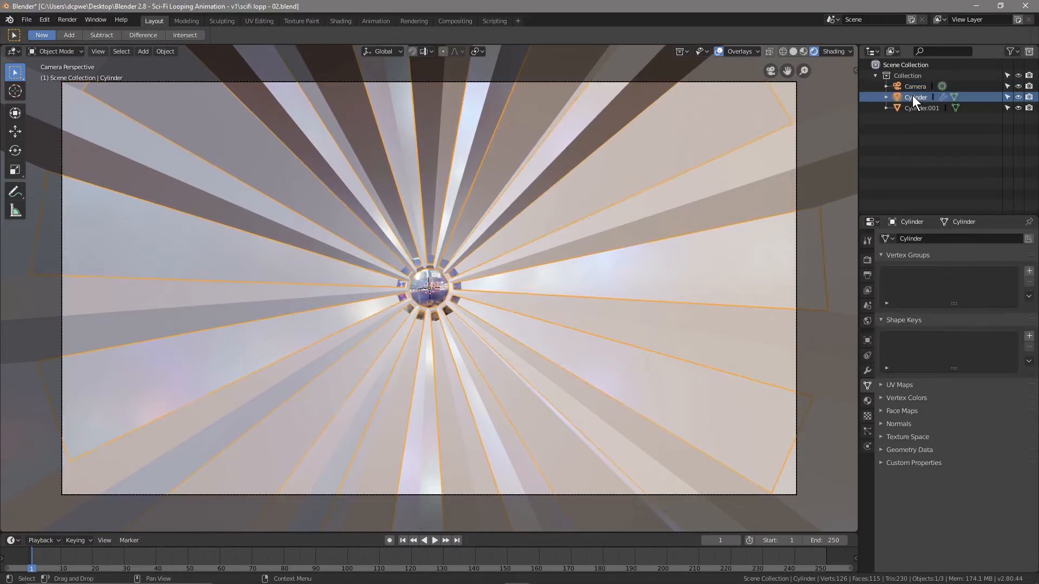
left_click(868, 401)
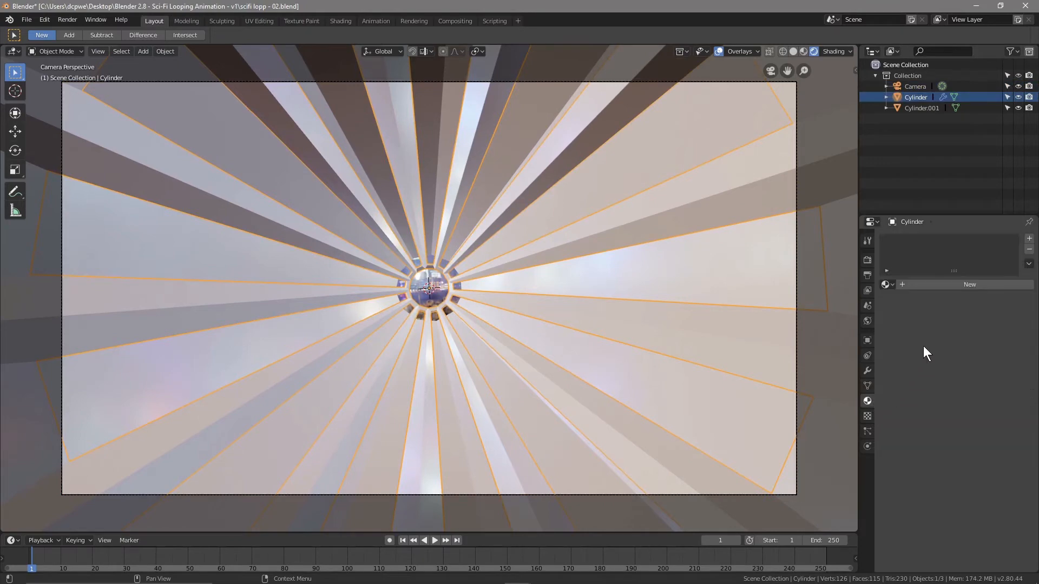
left_click(940, 285)
- Rename both the inner cylinder object and its new material to "Cylinder Inside"
double_click(919, 97)
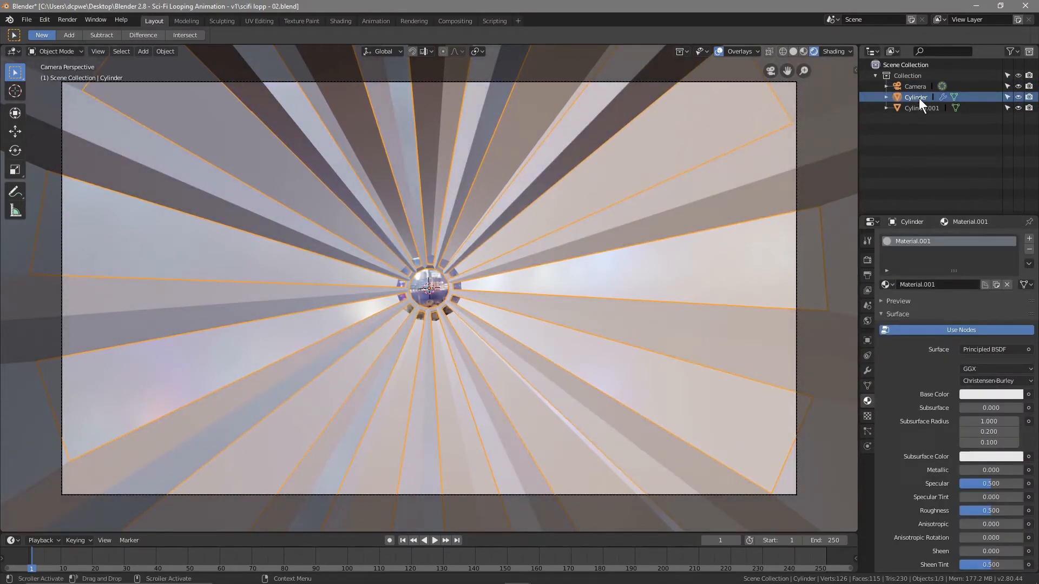
type("In")
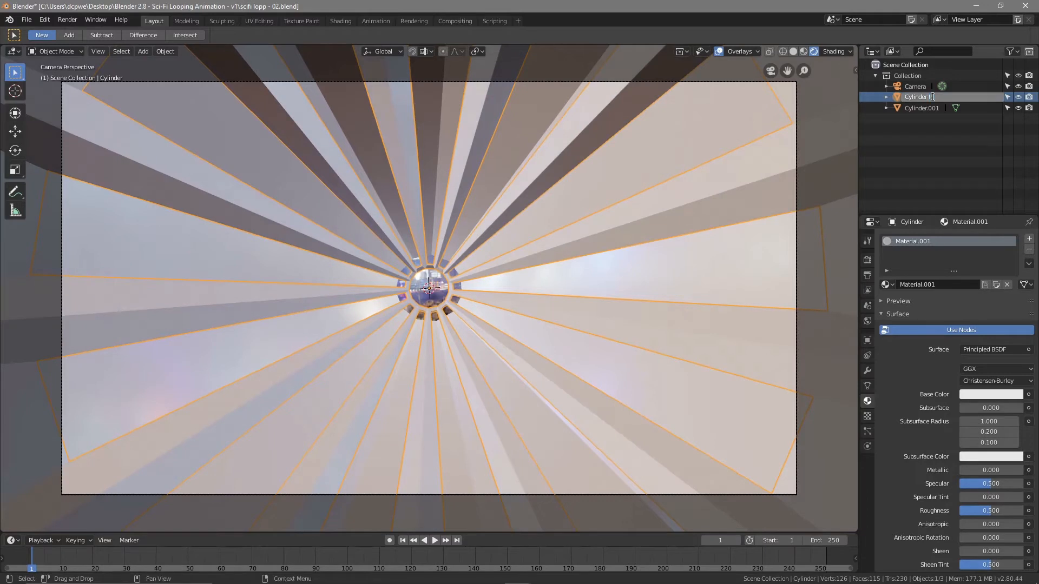
type("side")
key("Return")
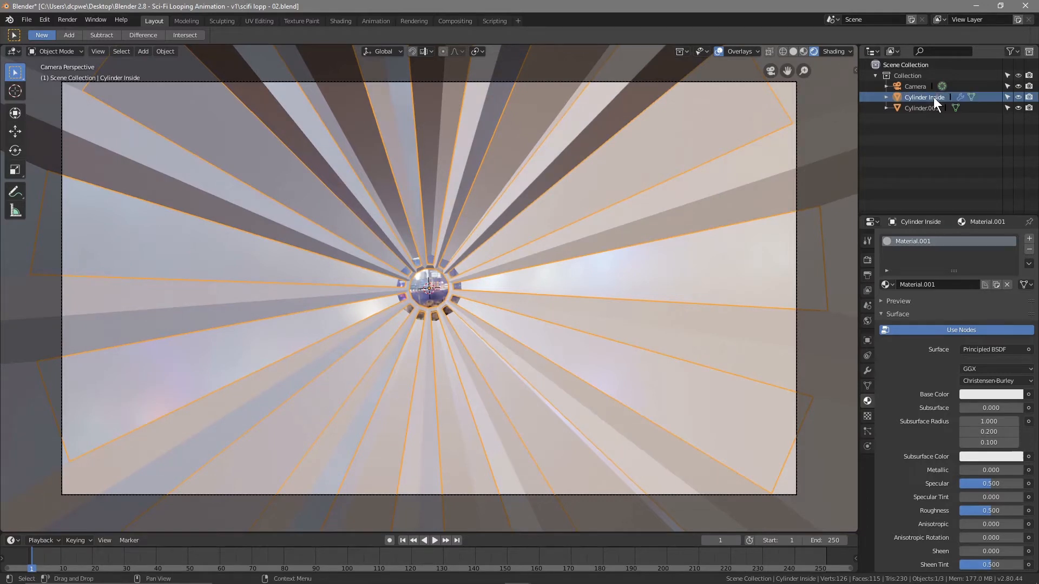
left_click(925, 280)
type("Cylinder Inside")
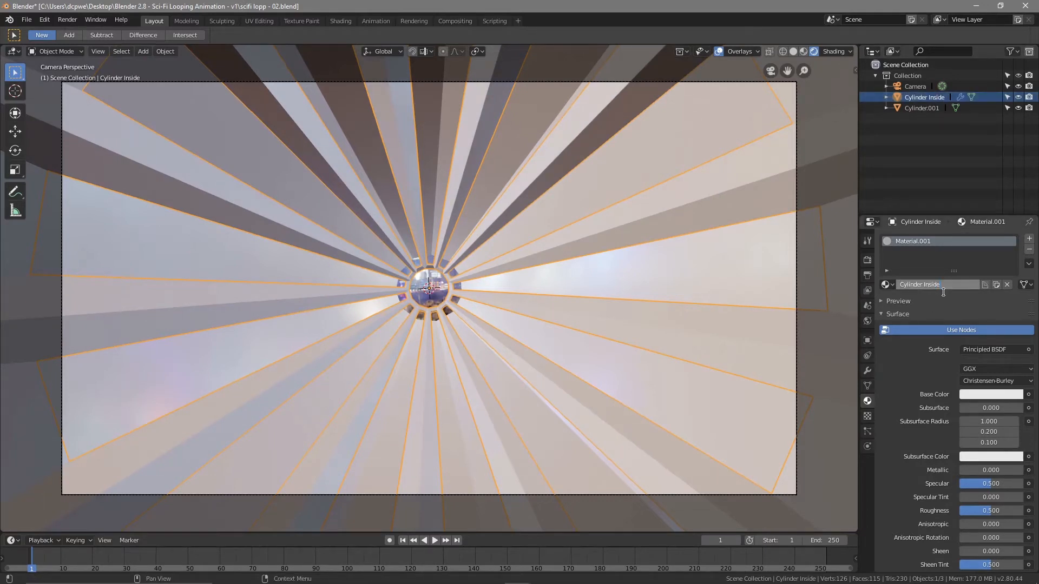
key("Return")
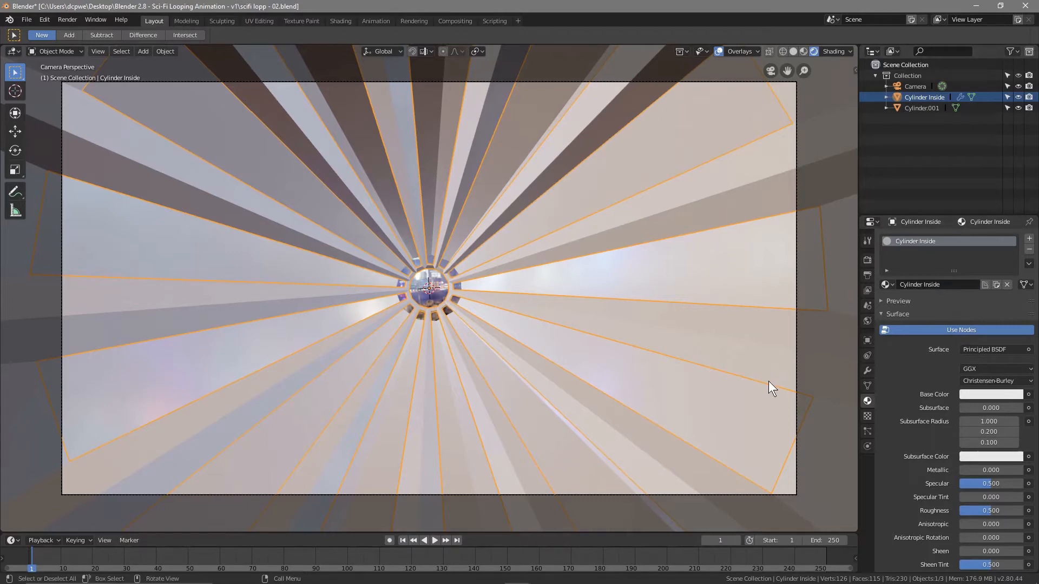
- Give the Cylinder Inside material an orange base color (H 0.118, S 1.000, V 0.906) and set Metallic and Specular to 1.0
left_click(985, 395)
left_click(943, 311)
left_click_drag(942, 311, 940, 308)
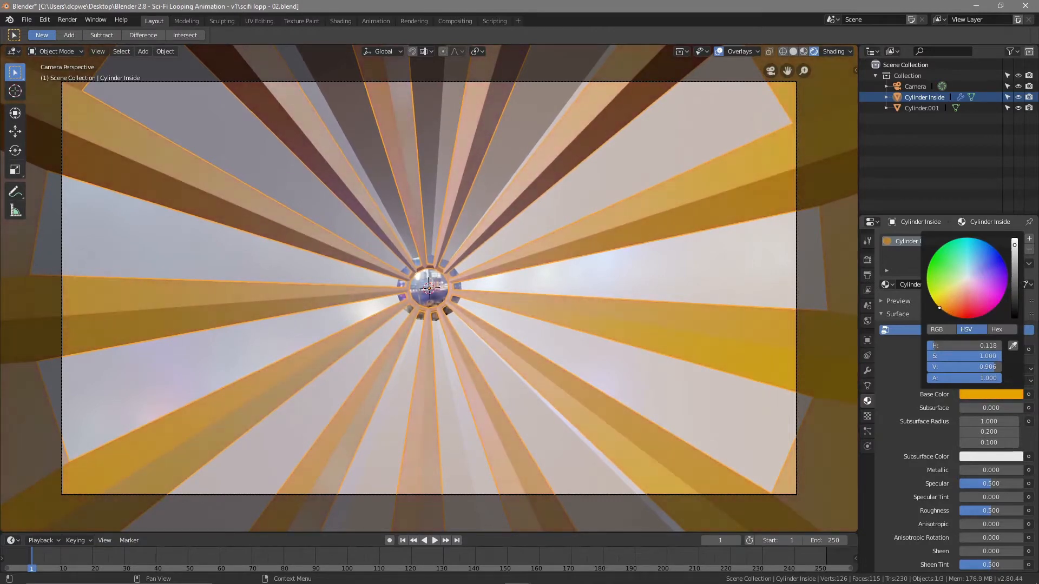
left_click_drag(966, 470, 1023, 469)
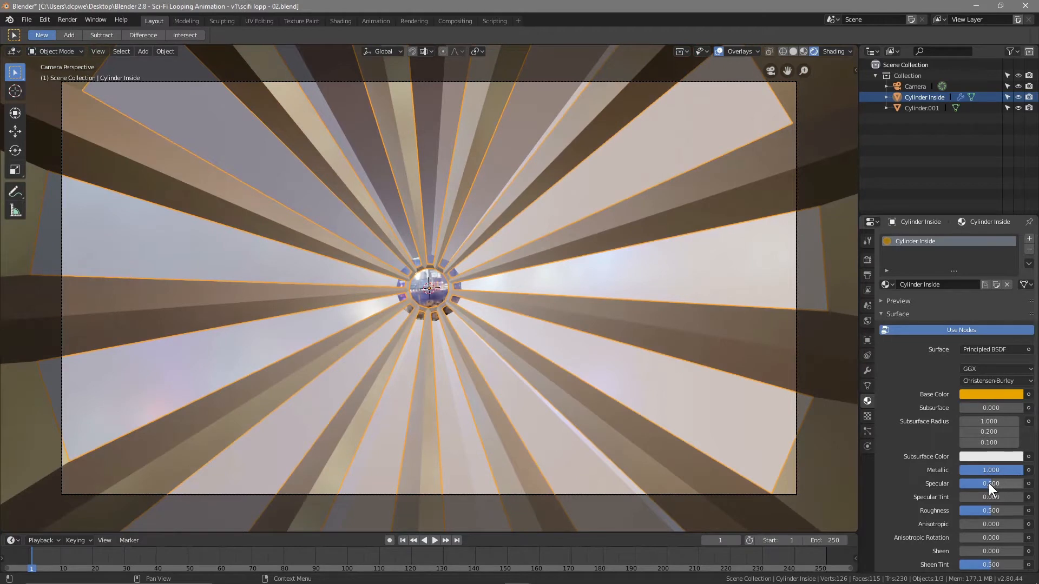
left_click_drag(991, 482, 1023, 483)
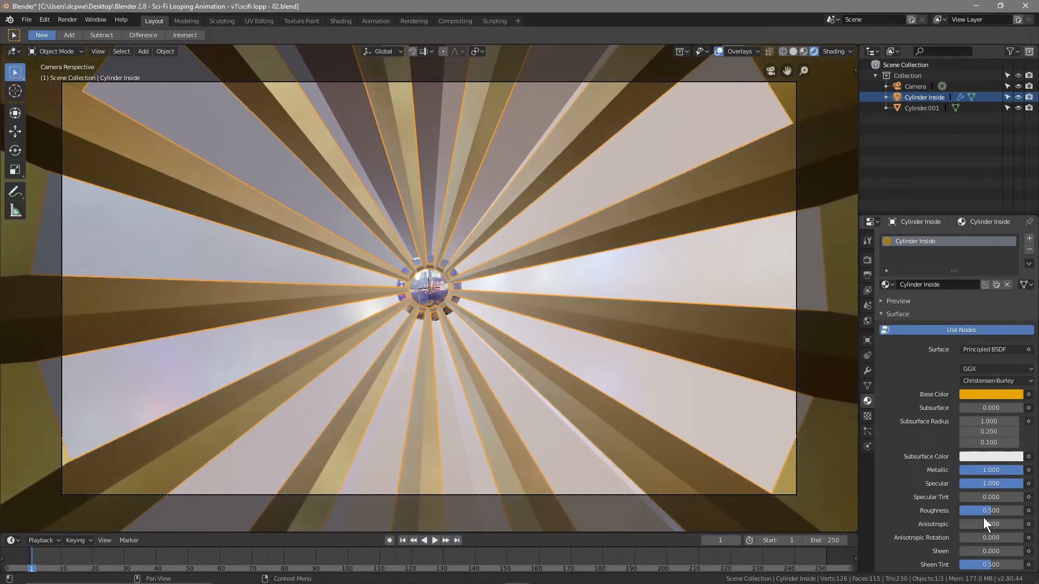
- Try a roughness of 0.7 on the Cylinder Inside material
left_click(1006, 513)
type("0.7")
key("Return")
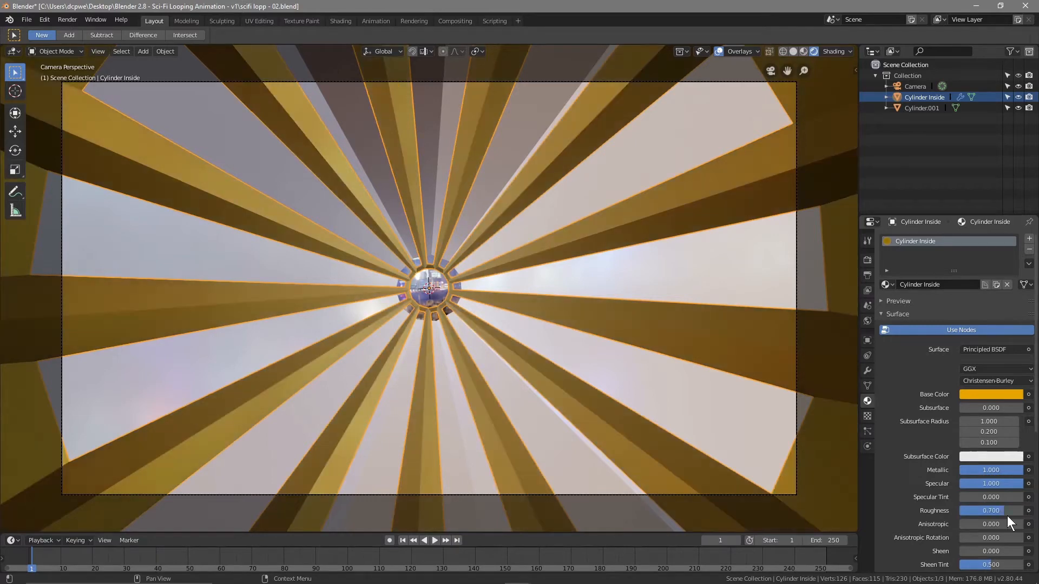
- Set the Cylinder Inside material's roughness to 0.07
left_click(995, 510)
type("0.07")
key("Return")
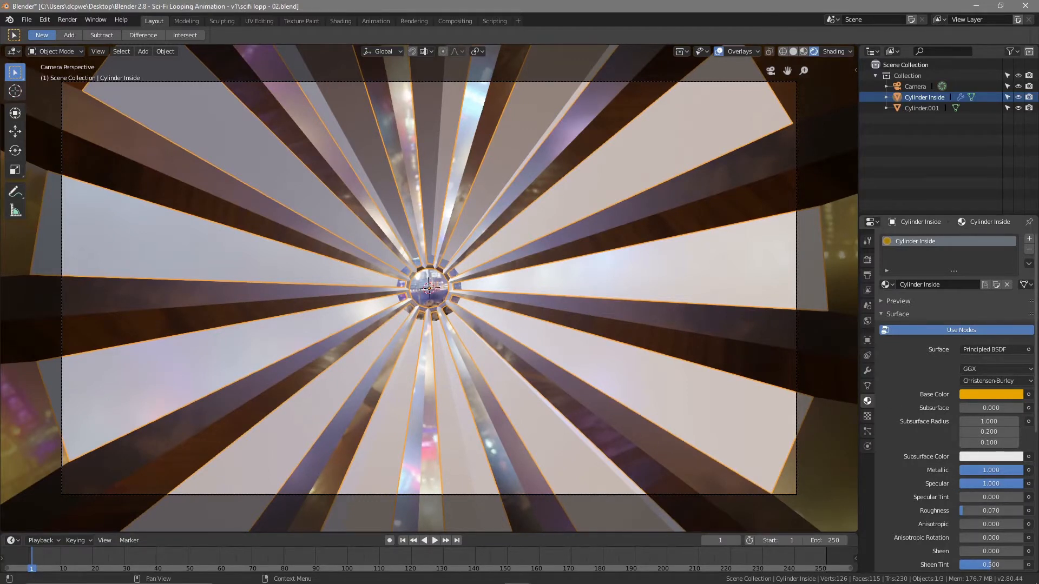
- Enable Screen Space Refraction for the Cylinder Inside material and set its blend mode to Multiply
scroll(968, 448, "down", 10)
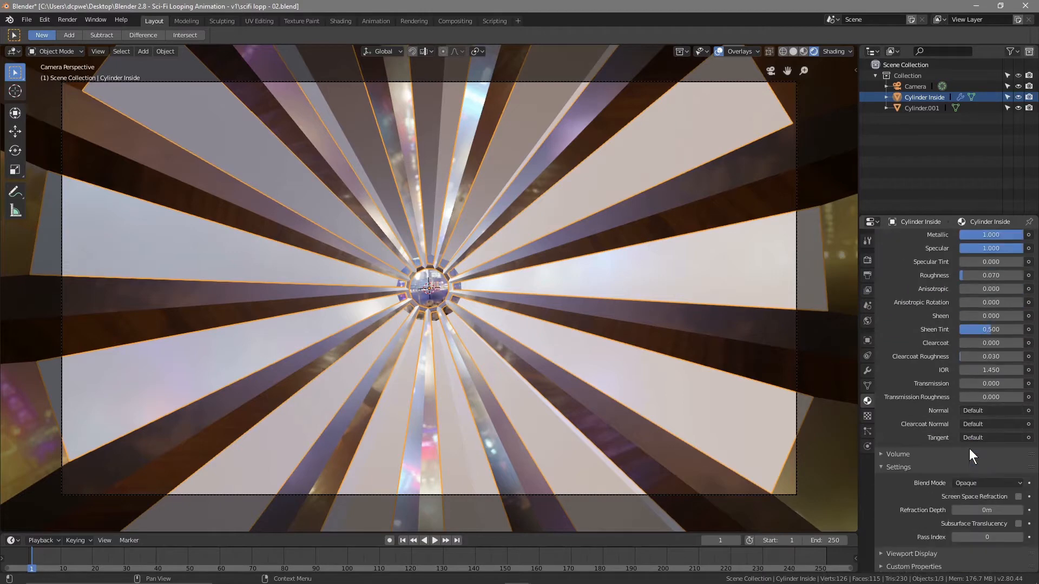
left_click(1018, 497)
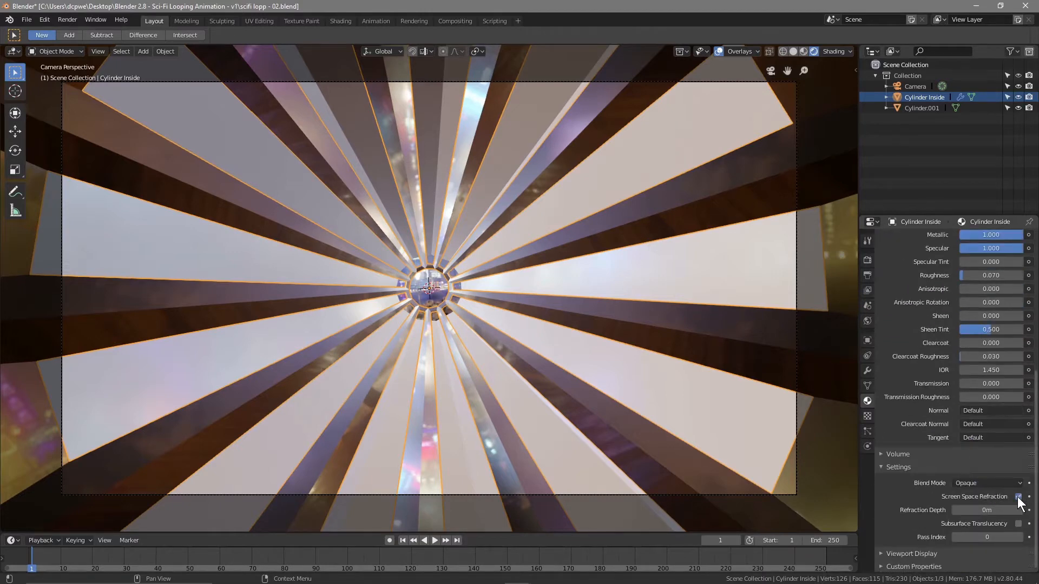
left_click(989, 485)
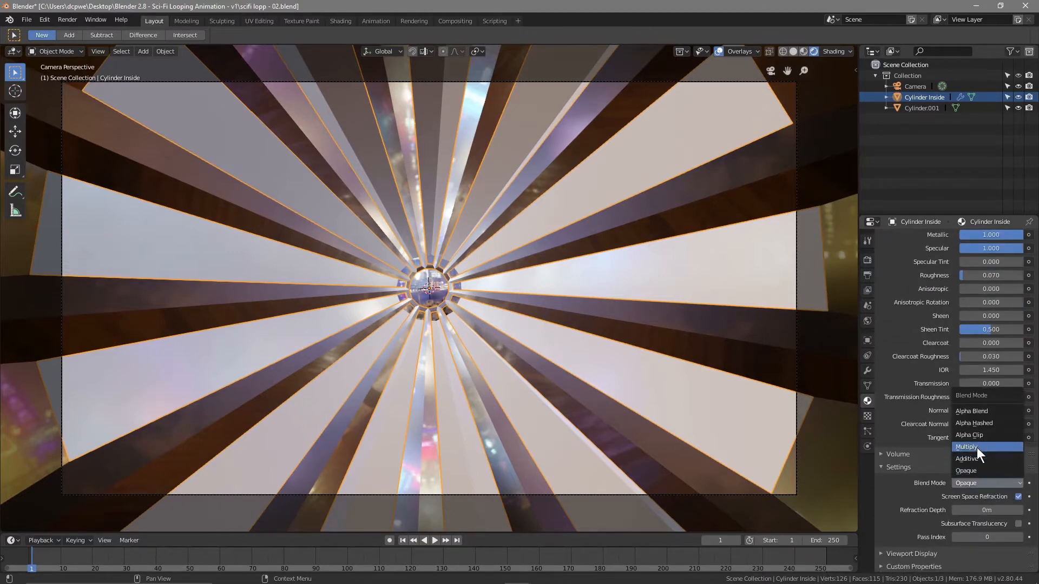
left_click(976, 447)
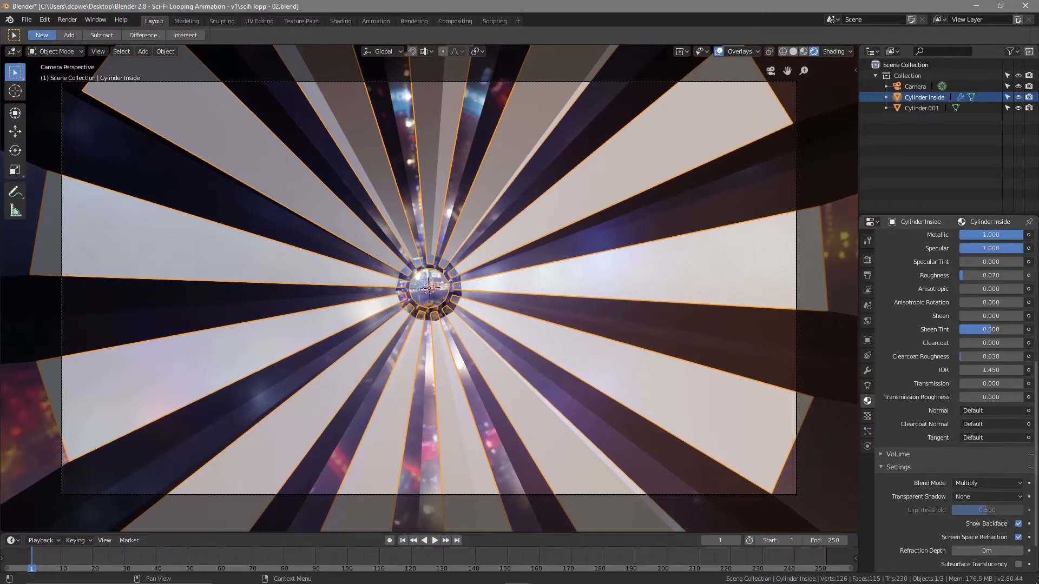
- Enable Eevee's Screen Space Reflections with Refraction on, Half Res Trace off and Trace Precision at 1.0
left_click(867, 259)
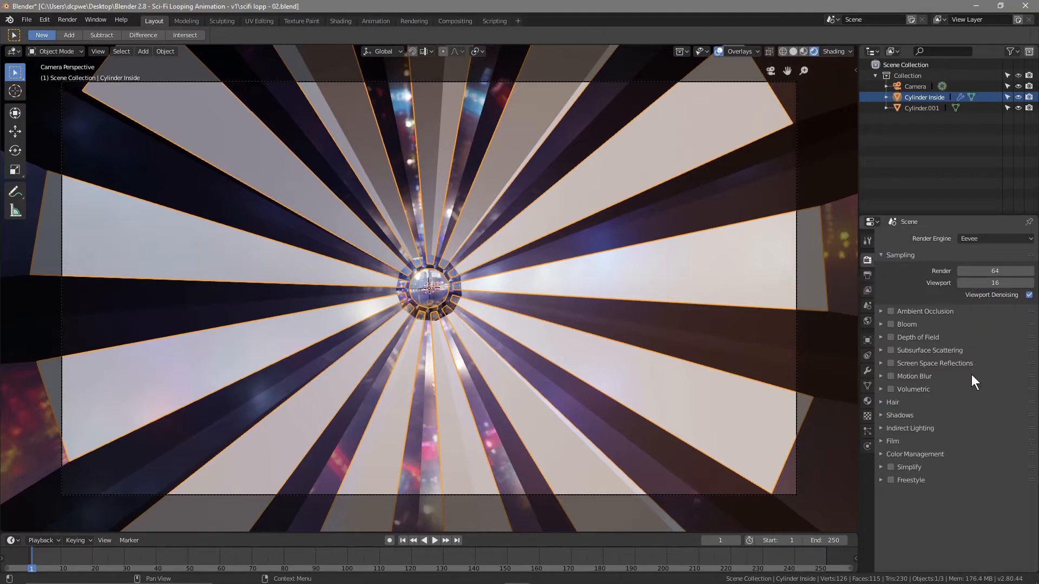
left_click(890, 364)
left_click(882, 363)
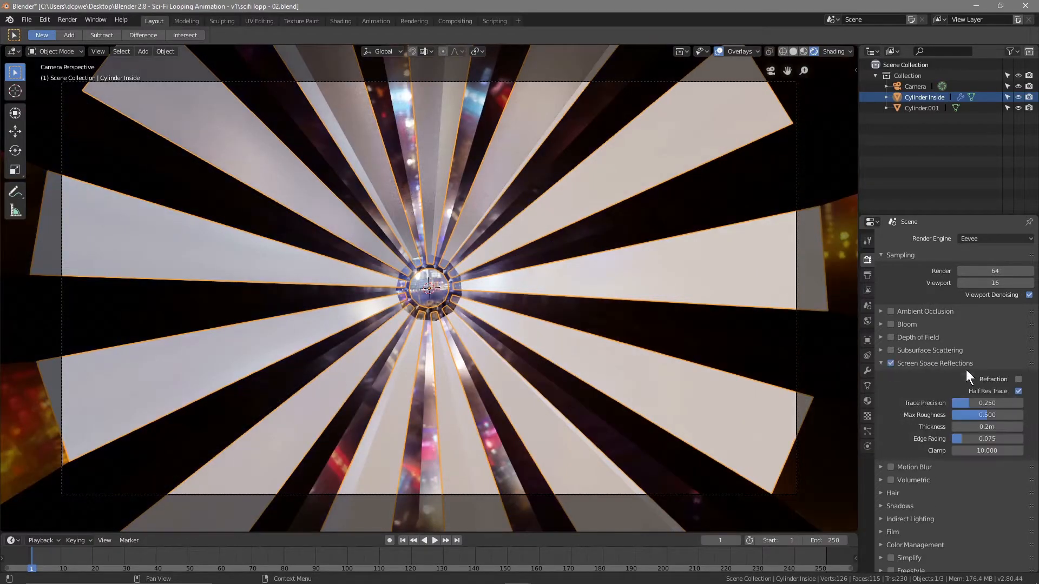
left_click(1018, 379)
left_click(1019, 391)
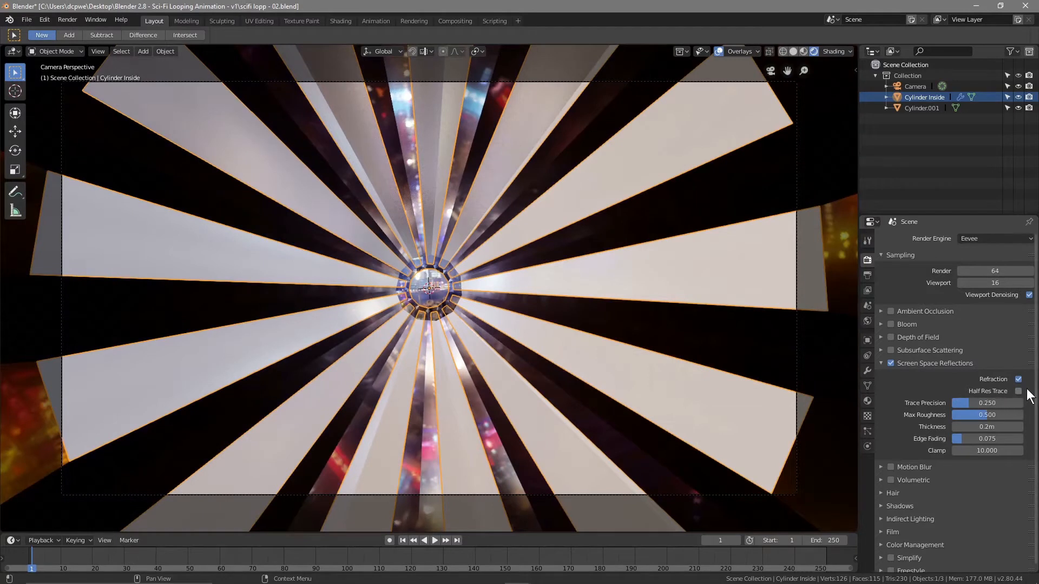
left_click_drag(1018, 402, 1024, 403)
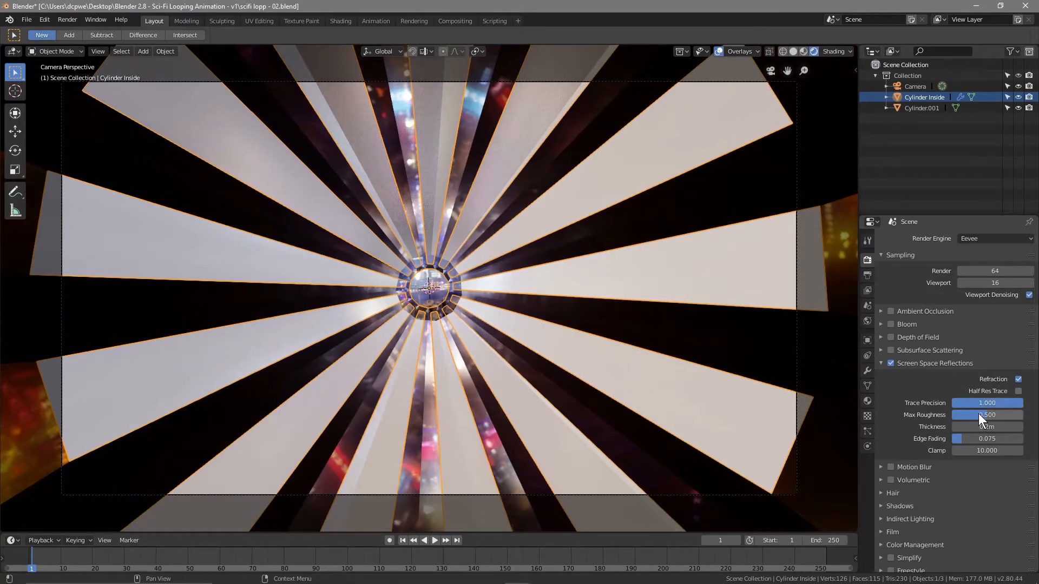
- Set the Screen Space Reflections max roughness to 0 and both the render and viewport samples to 120
left_click_drag(987, 415, 957, 414)
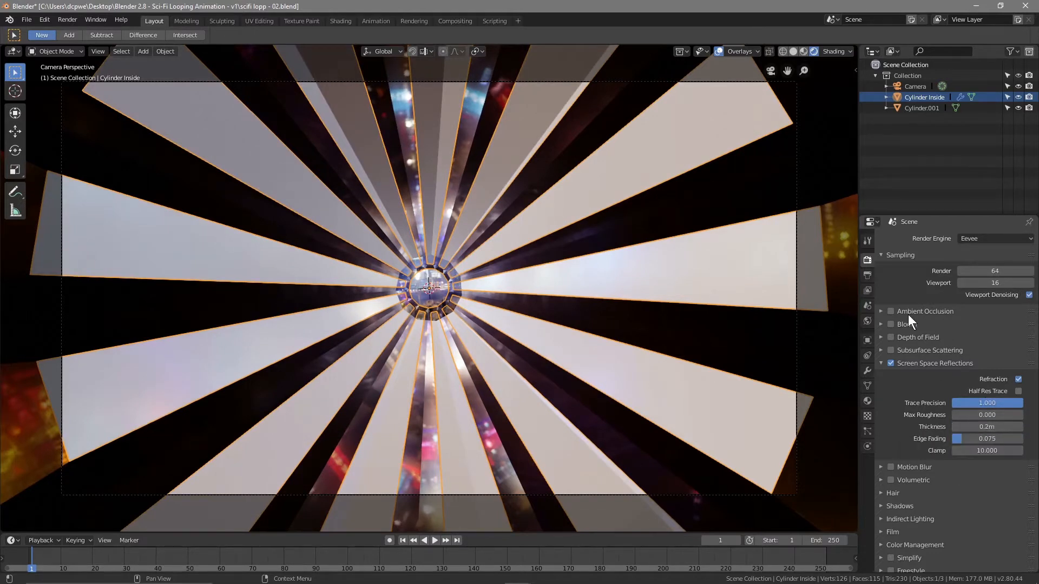
left_click(995, 271)
type("120")
key("Tab")
type("120")
key("Return")
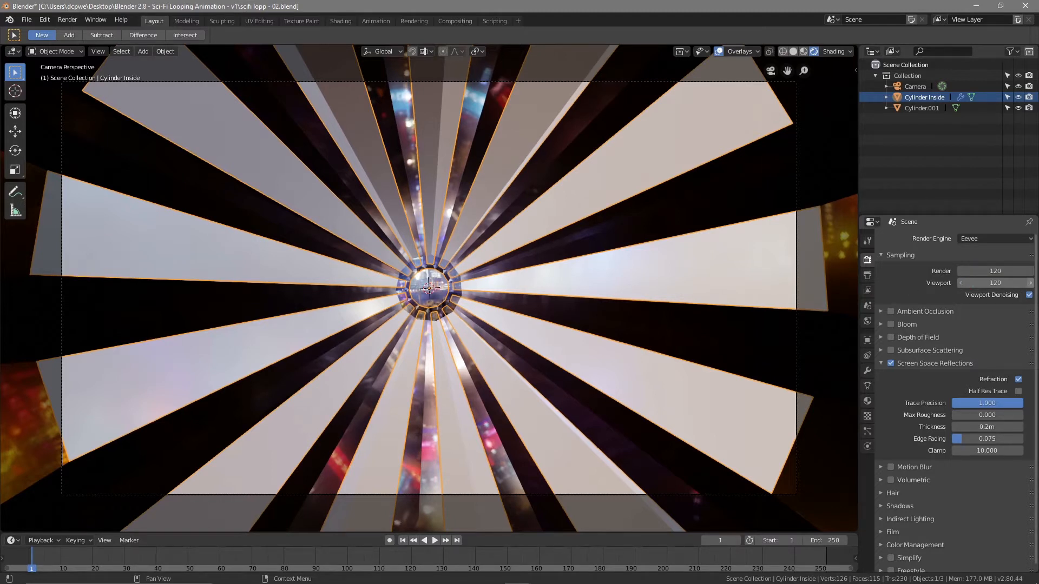
- Save the project as a new incremented version named scifi lopp - 03.blend
left_click(28, 20)
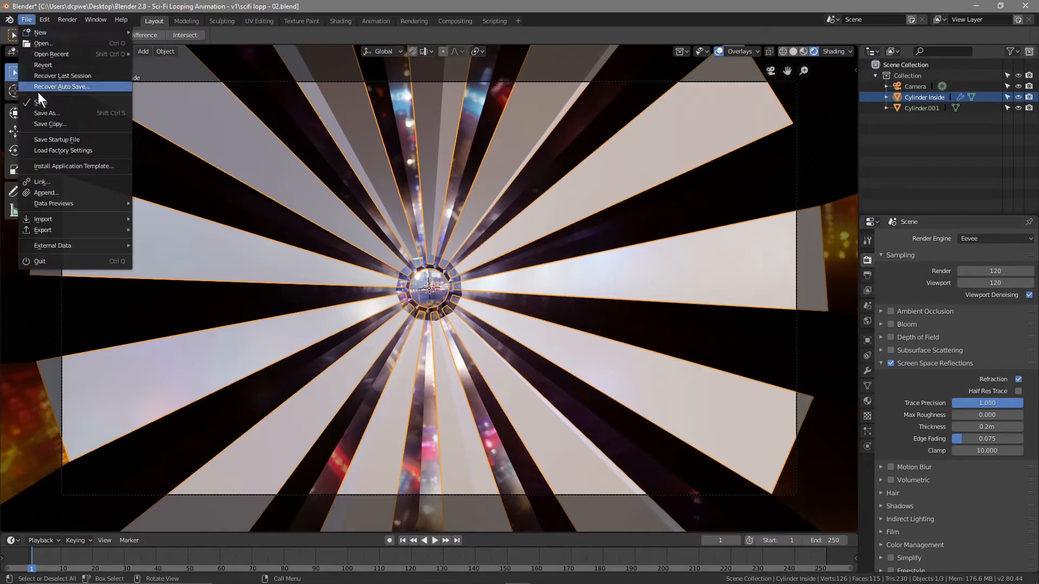
left_click(81, 113)
left_click(961, 77)
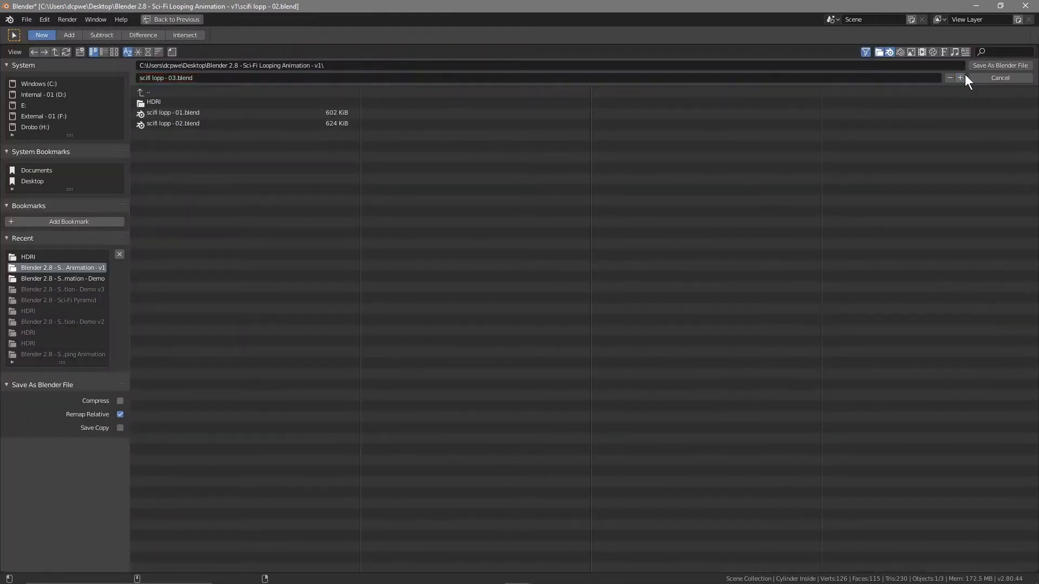
left_click(992, 66)
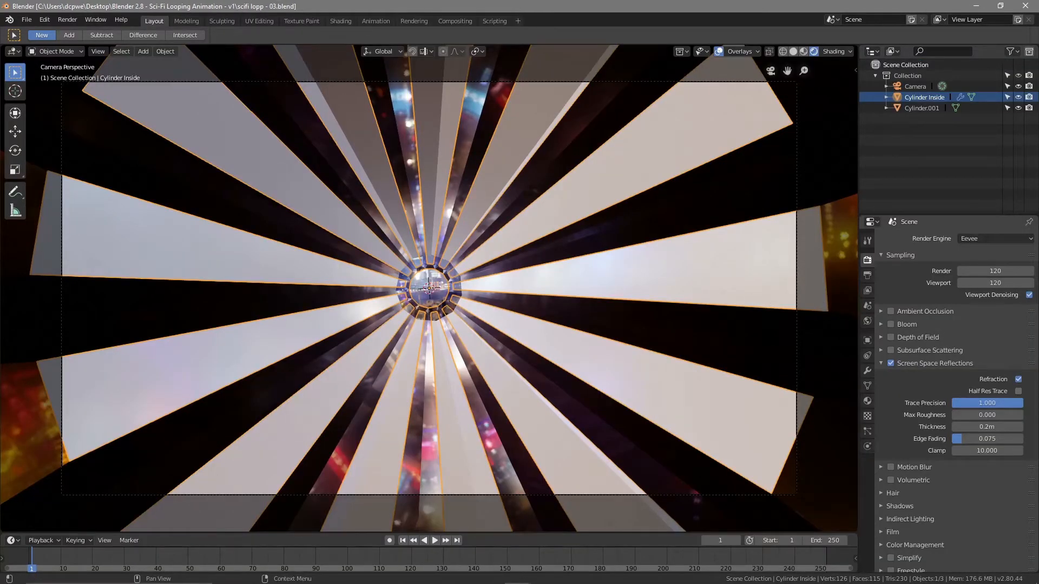
- Rename the Cylinder.001 object as "Cylinder outsdie" and copy that name to the clipboard
left_click(921, 108)
double_click(920, 108)
left_click_drag(927, 107, 1000, 107)
key("BackSpace")
type("outsdie")
key("ctrl+a")
key("ctrl+c")
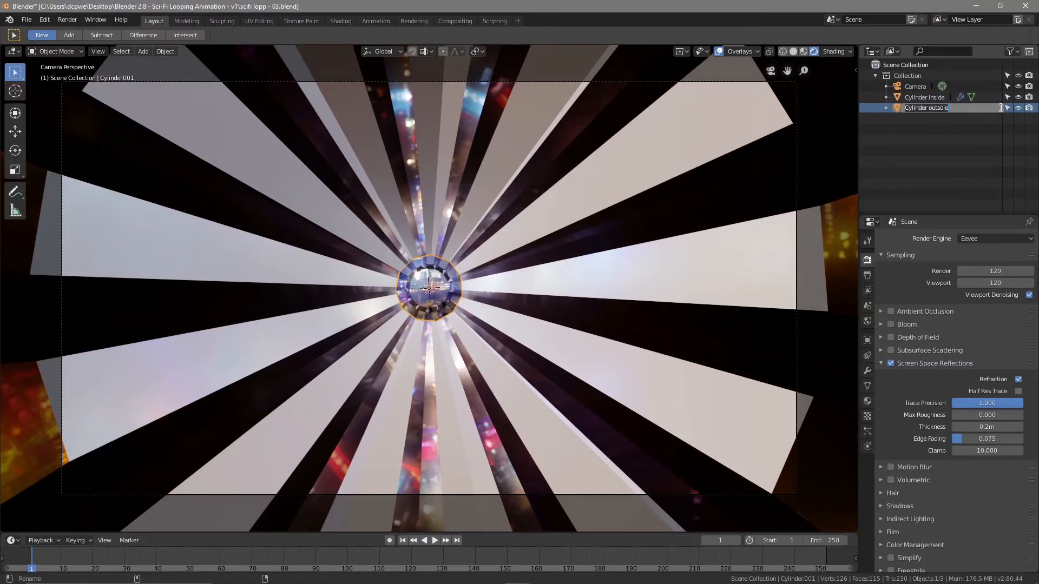
key("Return")
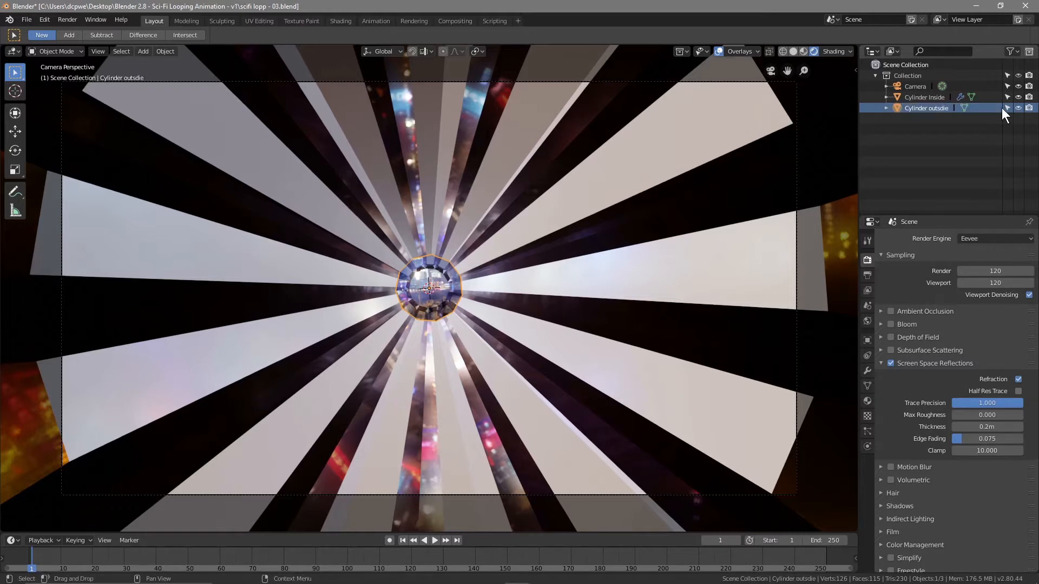
- Create a new material on the outer cylinder and name it "Cylinder outsdie" using the copied name
left_click(866, 402)
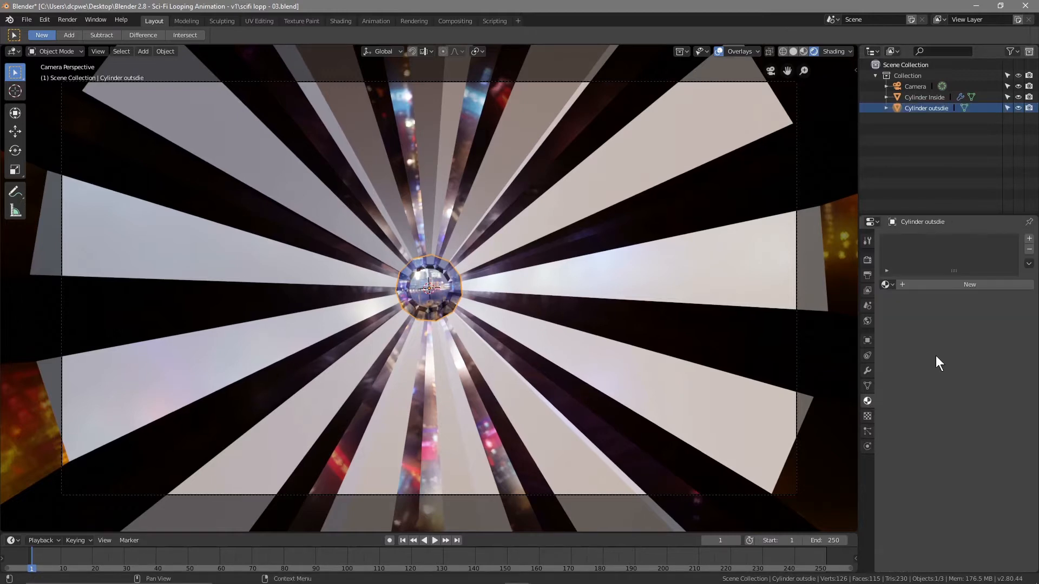
left_click(947, 285)
left_click(923, 283)
key("ctrl+v")
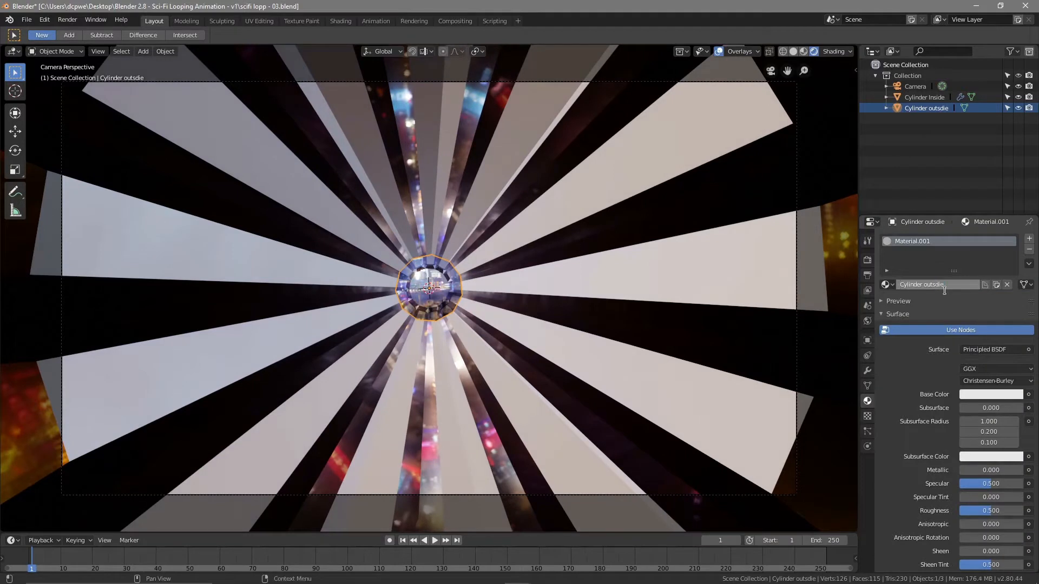
key("Return")
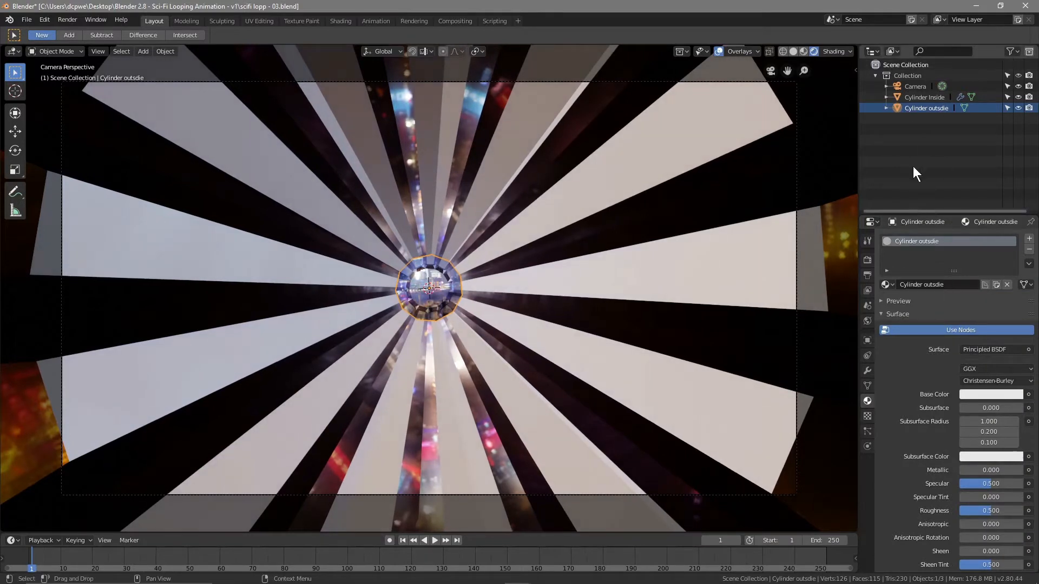
- Set the outer cylinder material's base color to fully saturated red
left_click(965, 394)
left_click(963, 319)
left_click_drag(964, 319, 967, 319)
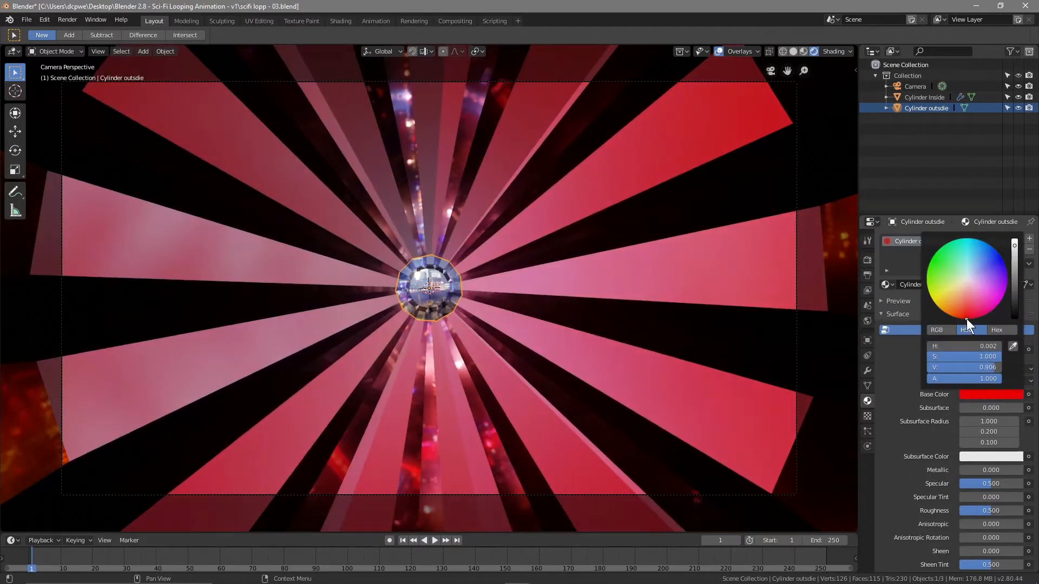
- Try a roughness of 0.8 on the outer cylinder's material
scroll(950, 426, "down", 2)
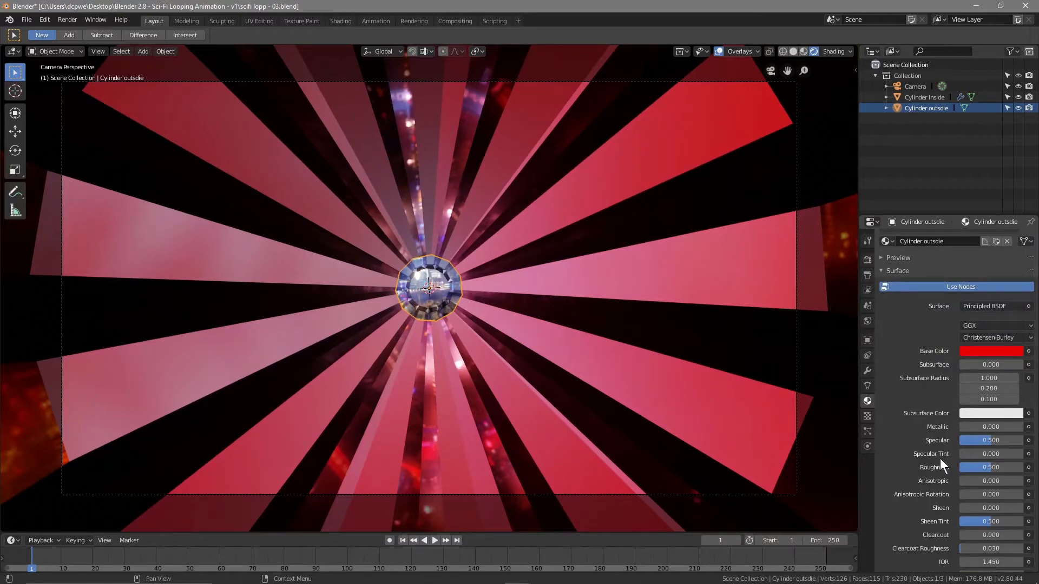
scroll(940, 460, "down", 2)
mouse_move(986, 425)
left_mouse_down()
mouse_move(954, 425)
mouse_move(968, 424)
left_mouse_up()
left_click(970, 425)
type("0.8")
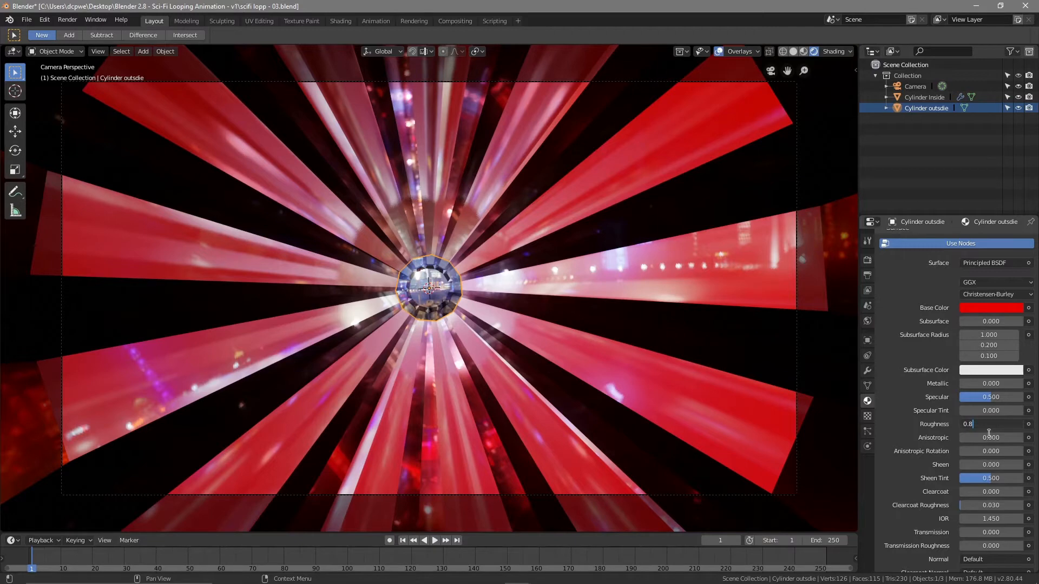
key("Return")
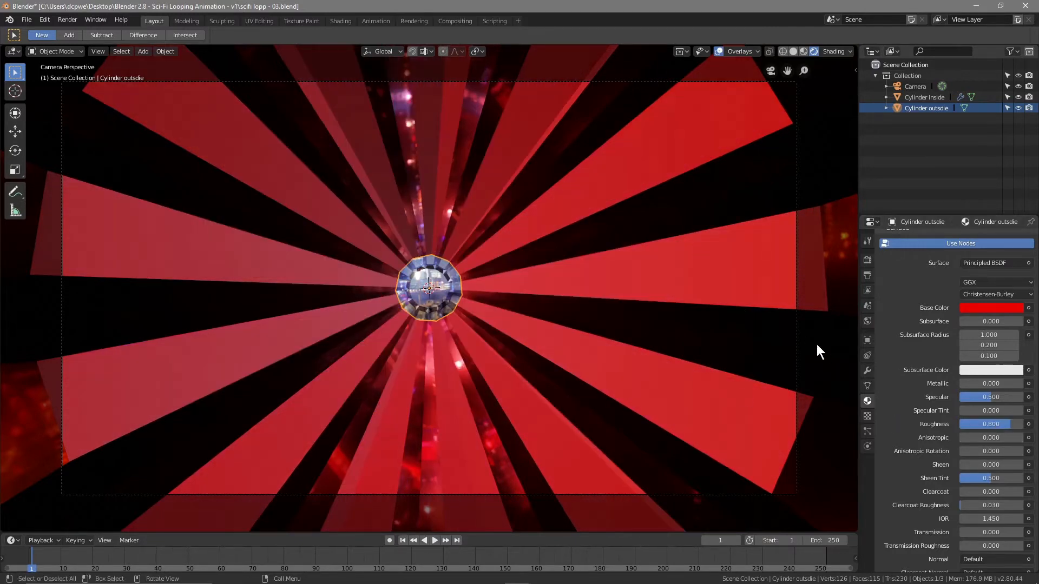
- Set the outer cylinder material's roughness to 0.08
left_click(1000, 424)
type("0.08")
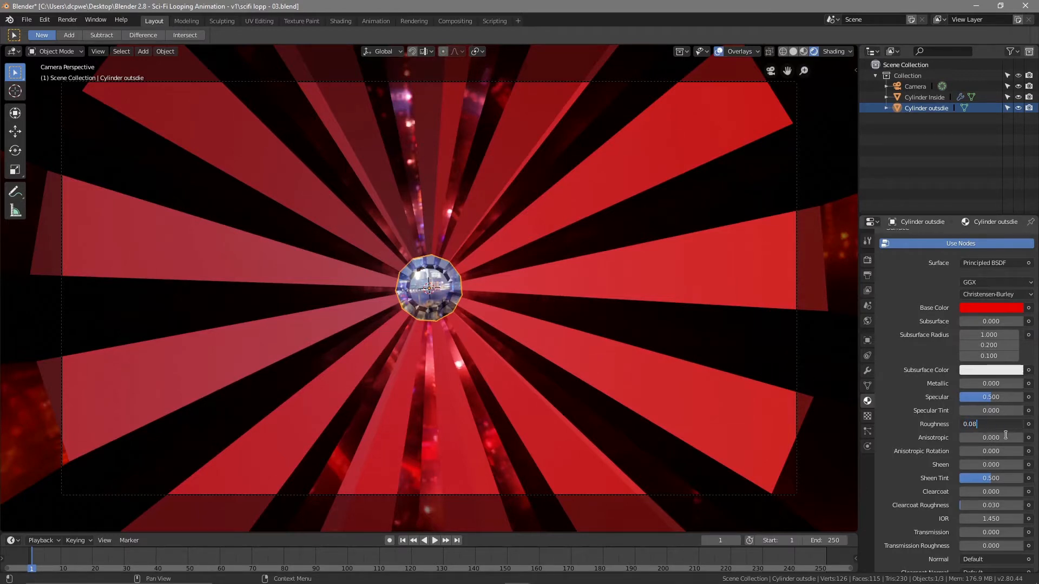
key("Return")
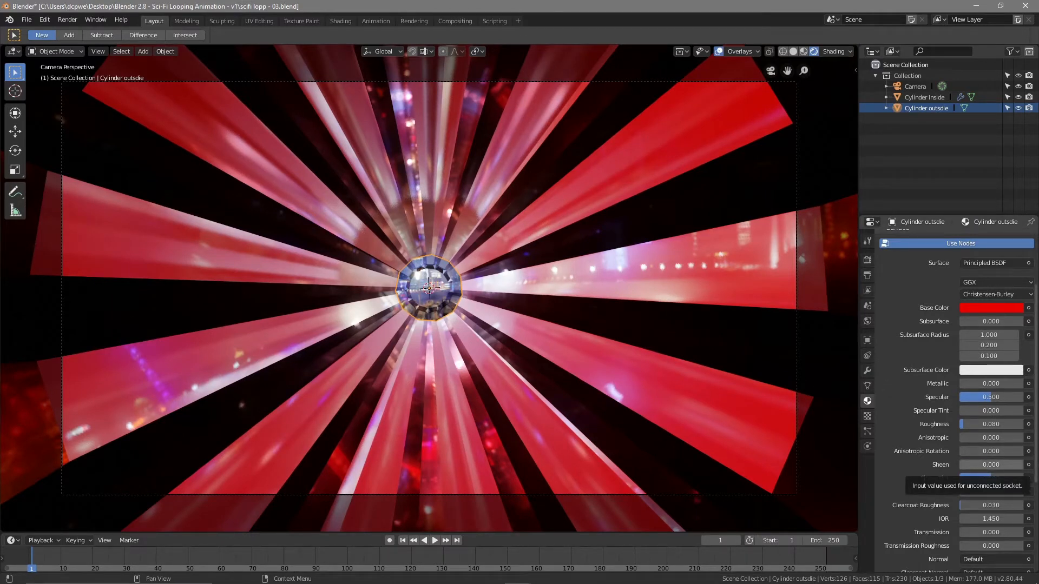
scroll(981, 451, "up", 4)
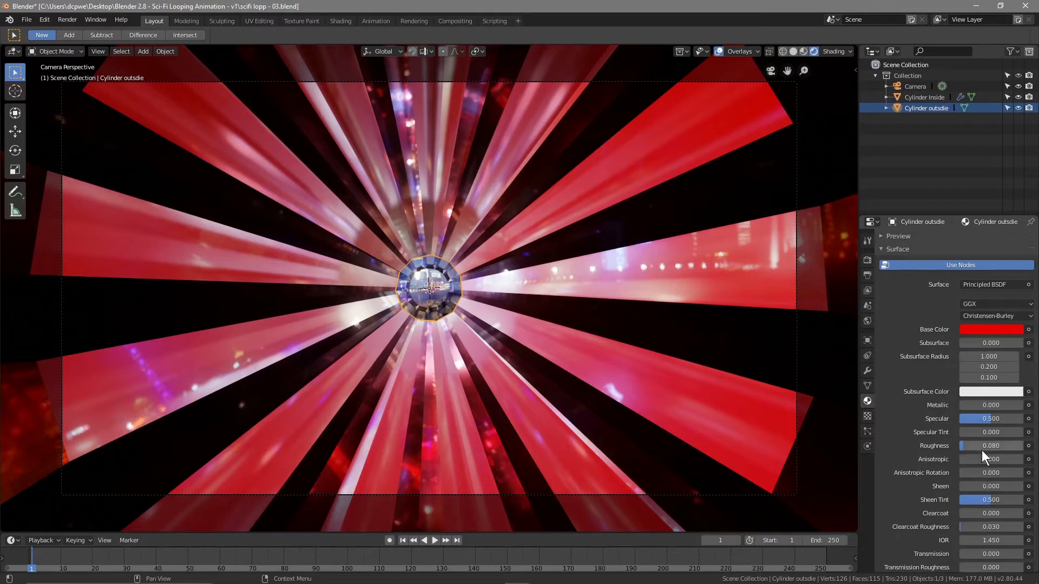
scroll(982, 450, "up", 1)
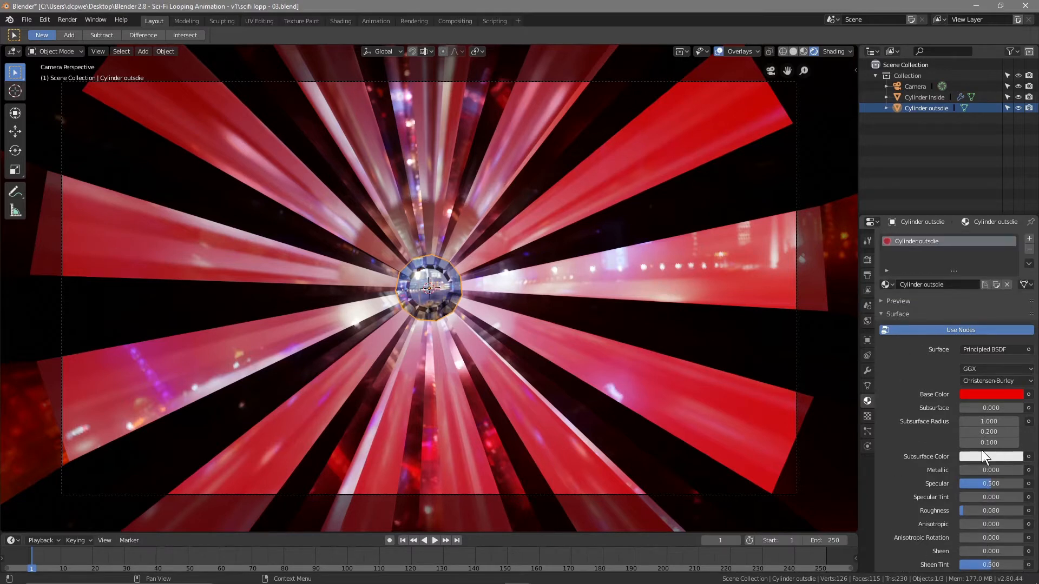
scroll(981, 451, "down", 1)
scroll(981, 451, "up", 1)
scroll(929, 491, "down", 4)
scroll(929, 492, "up", 4)
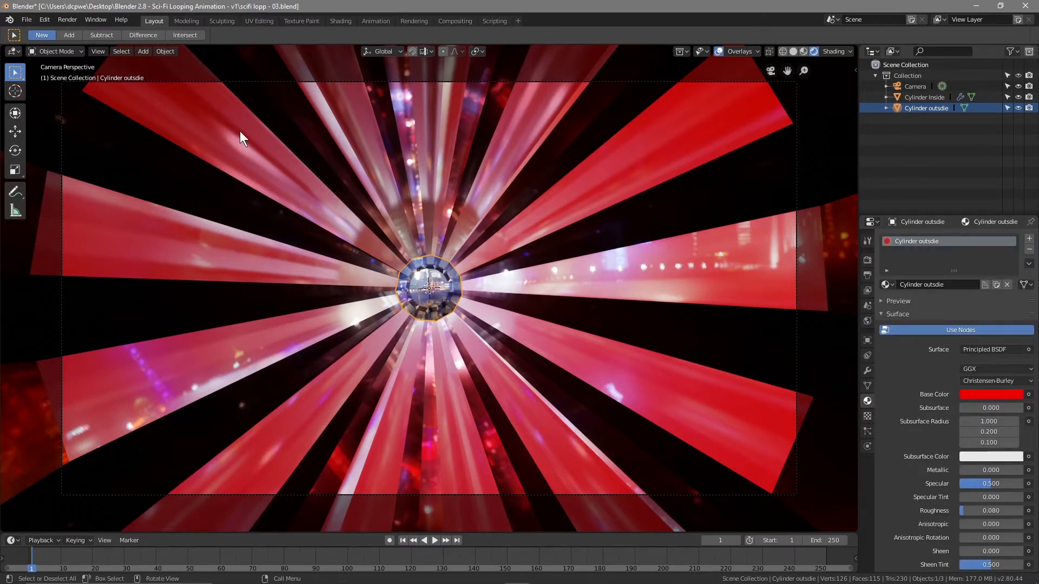
- Save the current file and turn off the viewport overlays
left_click(26, 20)
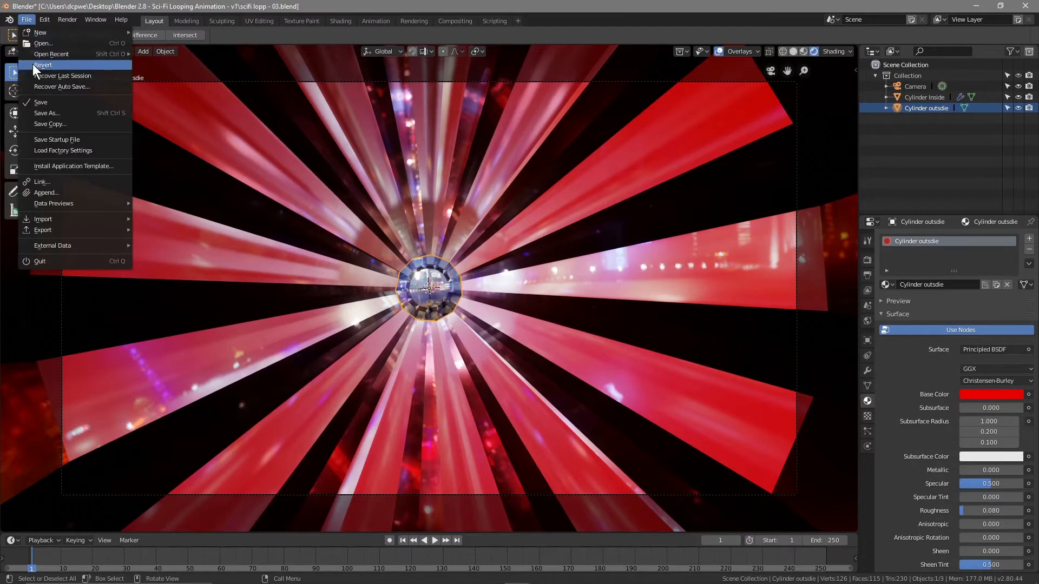
left_click(44, 98)
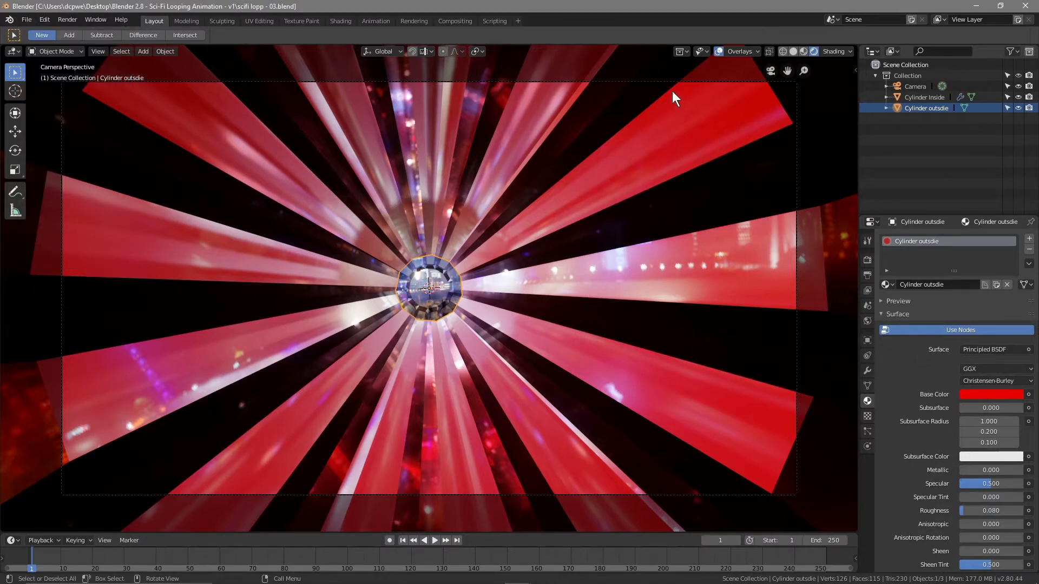
left_click(718, 51)
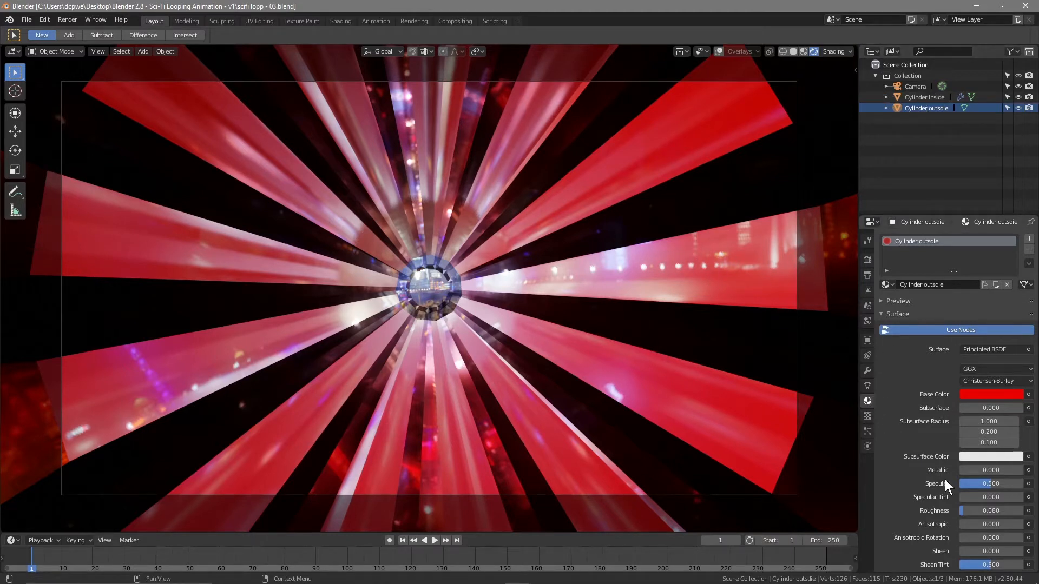
- Try a roughness of 0.016 on the outer cylinder's material and return it to 0.08
scroll(944, 480, "down", 3)
left_click_drag(965, 446, 952, 446)
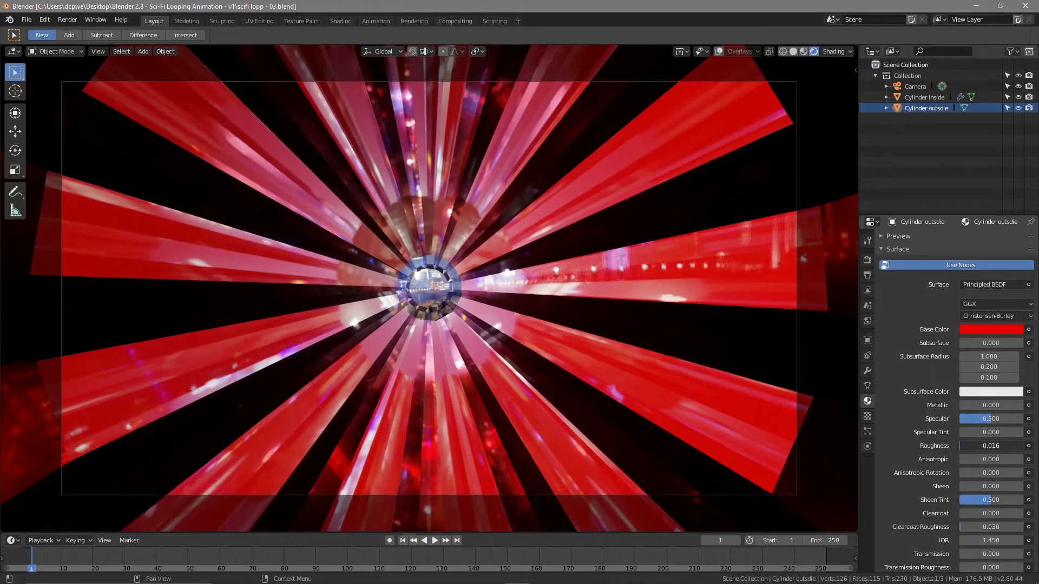
left_click_drag(951, 446, 951, 445)
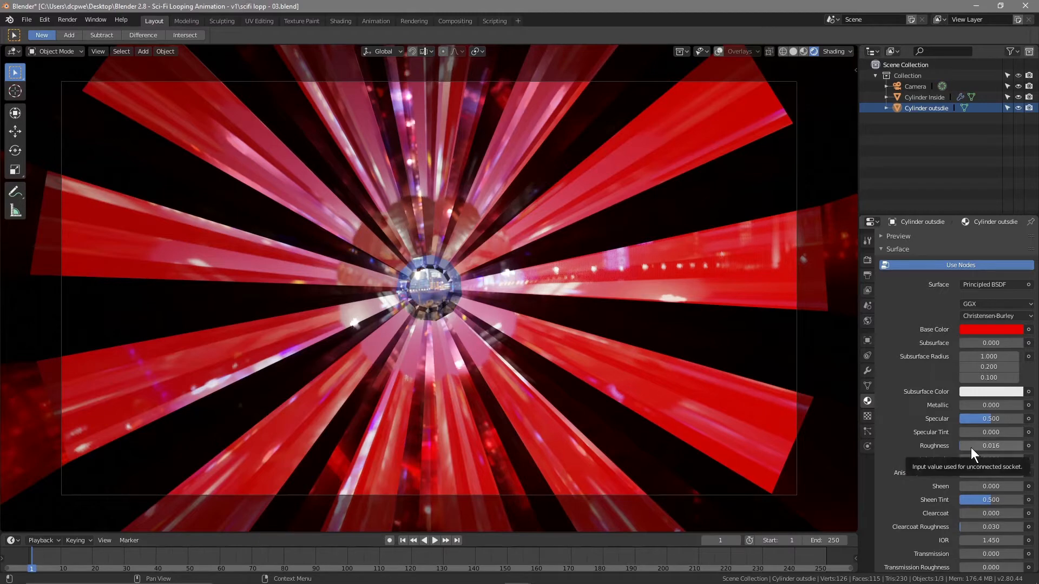
left_click_drag(971, 447, 977, 448)
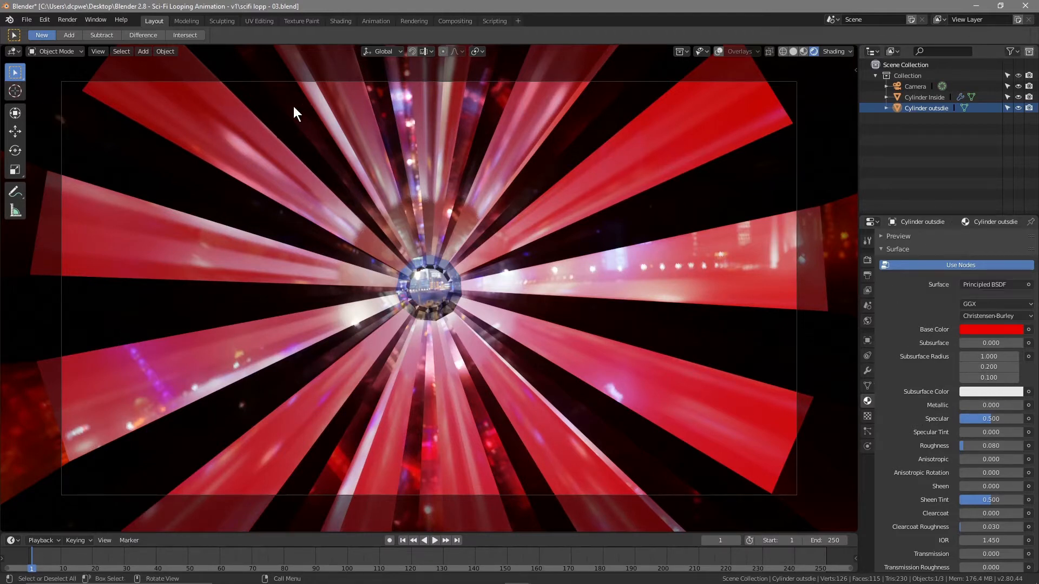
- Switch to the Shading workspace and rotate the world HDRI mapping to 33° about Z
left_click(340, 21)
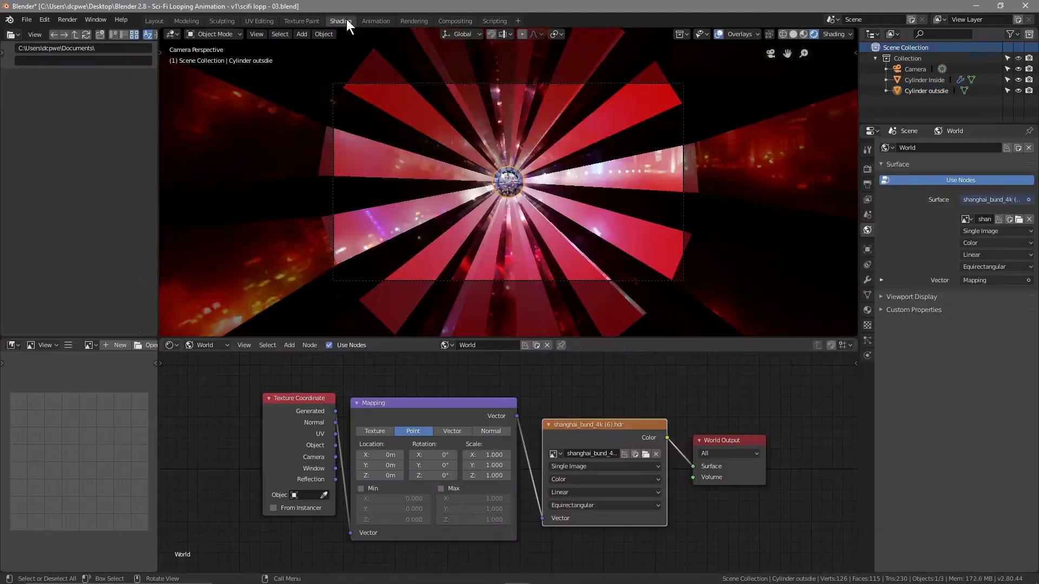
left_click_drag(443, 475, 471, 475)
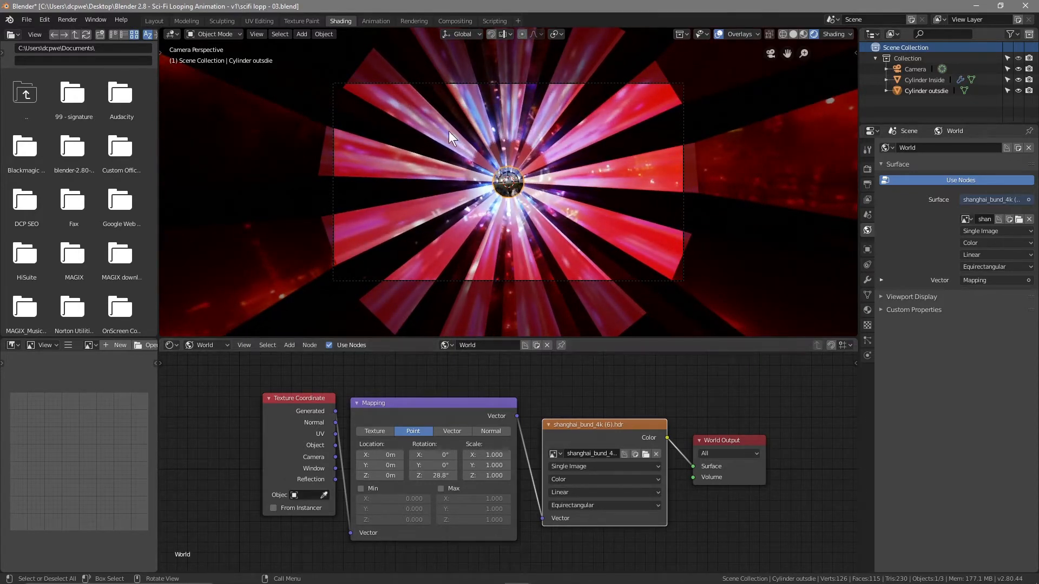
left_click_drag(436, 475, 439, 475)
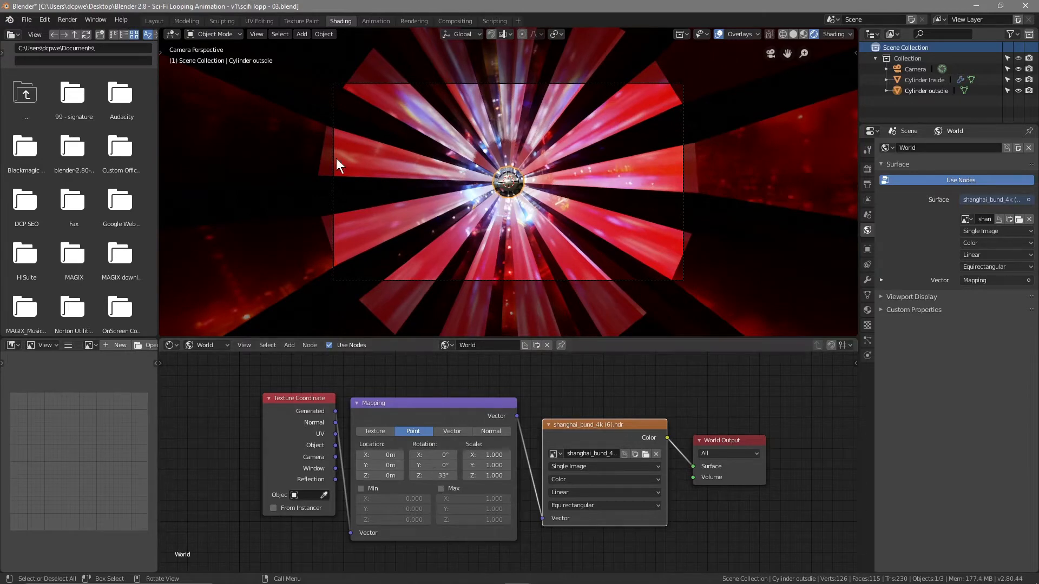
- Try fireplace_4k.hdr as the world environment image
left_click(645, 456)
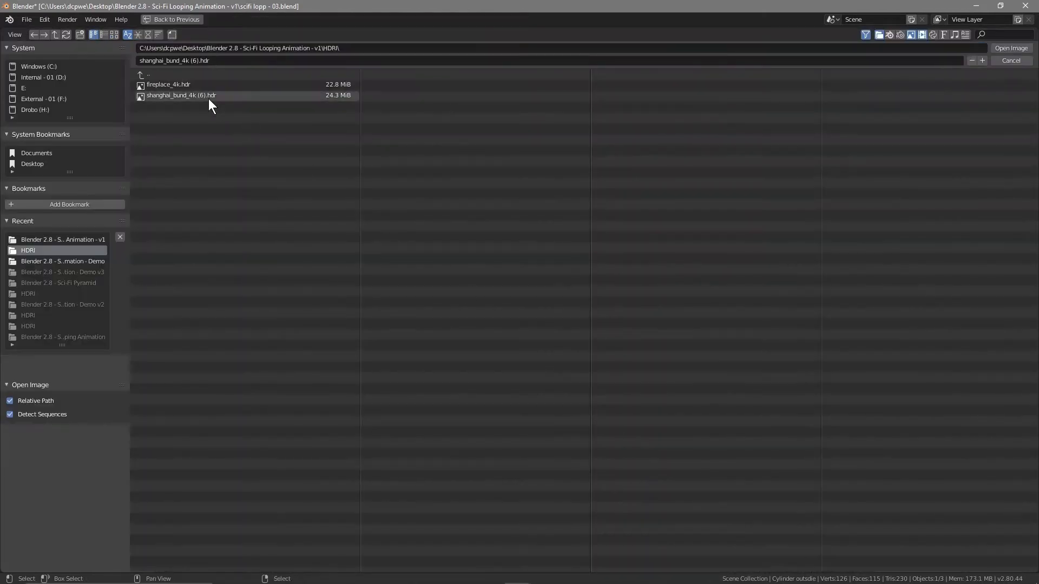
left_click(174, 85)
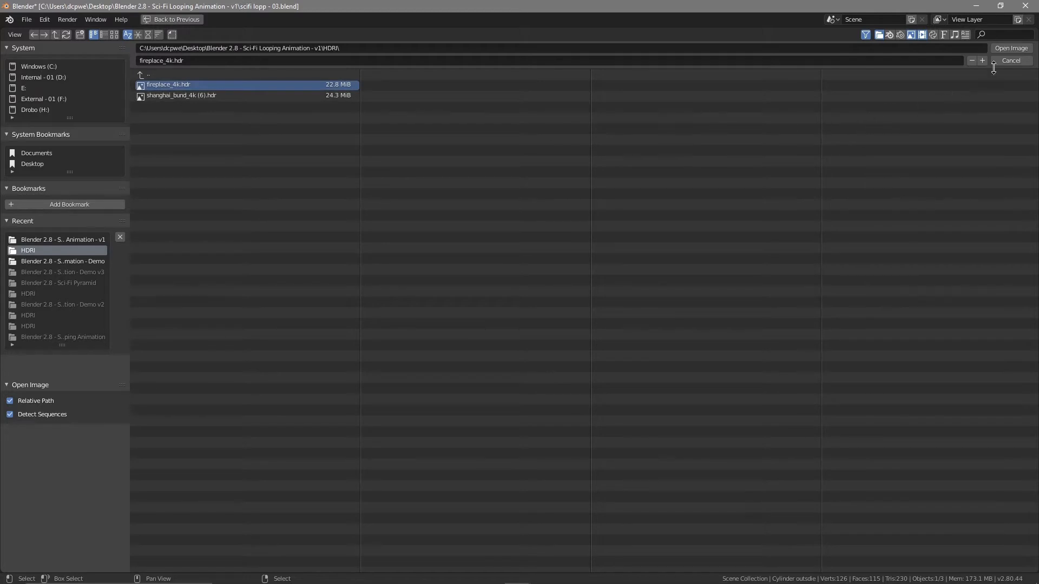
left_click(1006, 47)
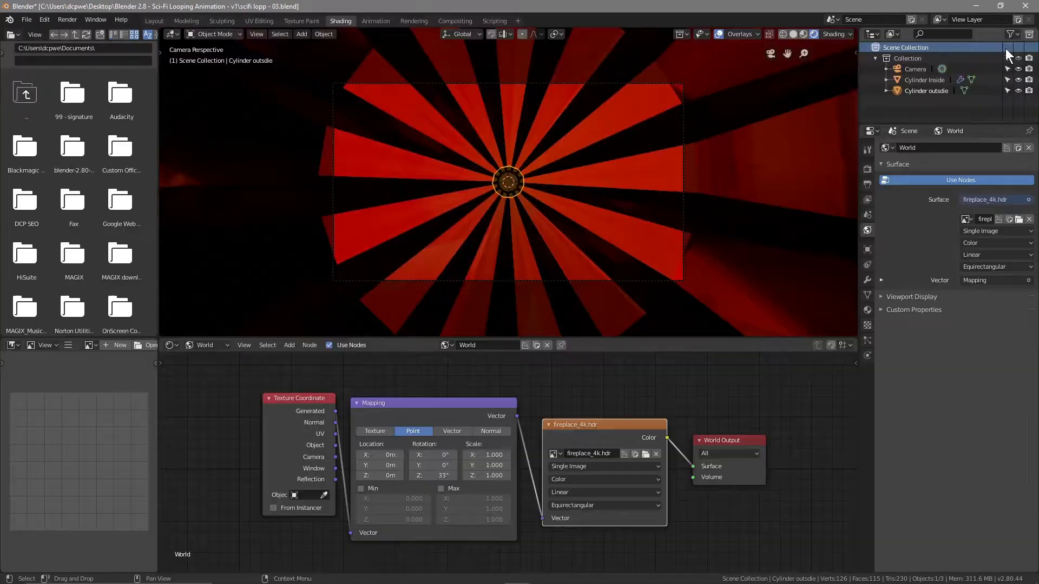
- Try another Z rotation for the fireplace environment mapping and reset it to 33°
mouse_move(433, 475)
left_mouse_down()
mouse_move(472, 475)
mouse_move(437, 474)
left_mouse_up()
left_click(437, 474)
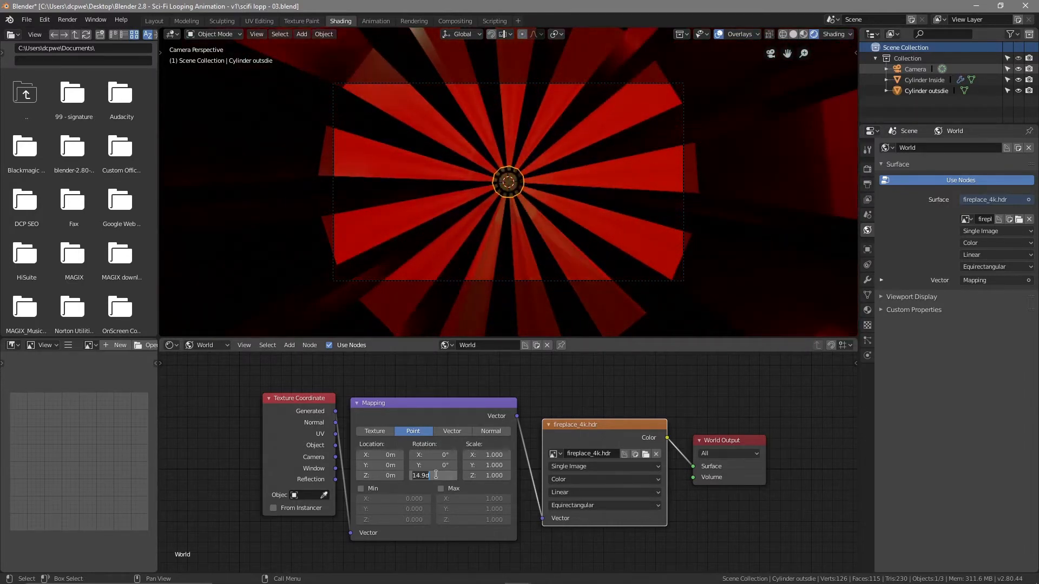
type("33")
key("Return")
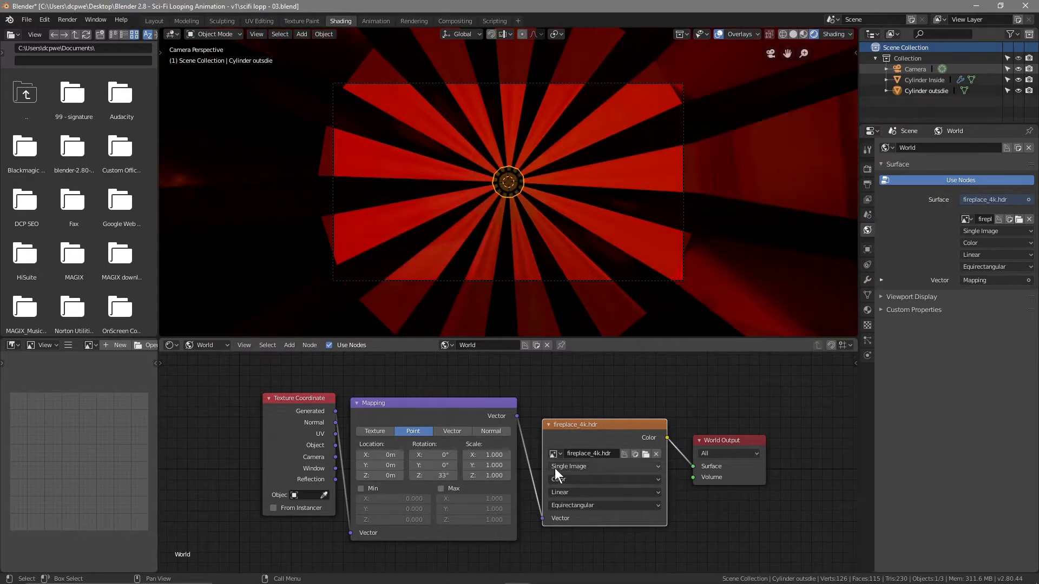
- Load shanghai_bund_4k (6).hdr as the world environment image and rotate its mapping to 20.9° about Z
left_click(646, 453)
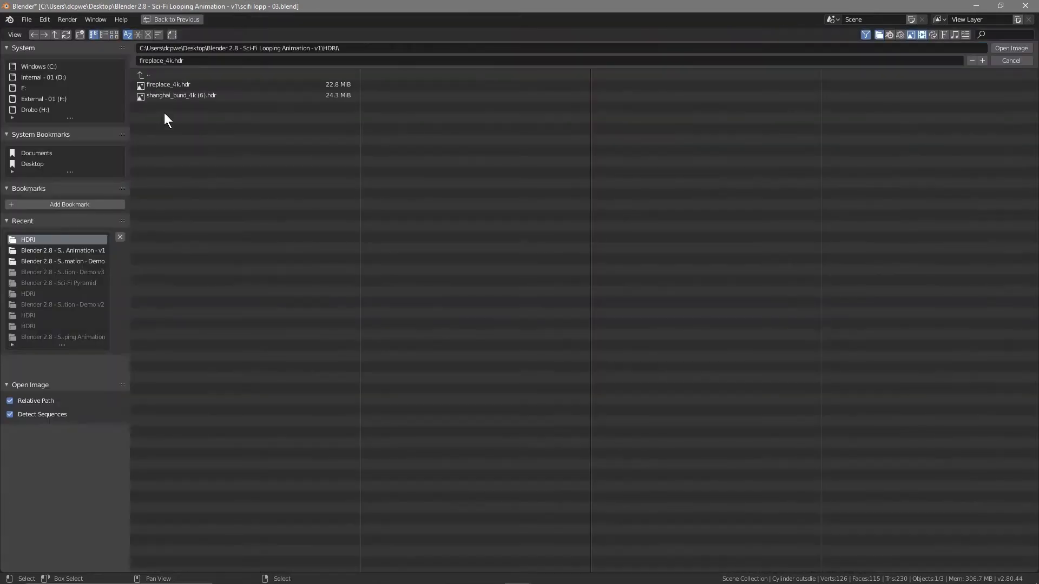
left_click(168, 96)
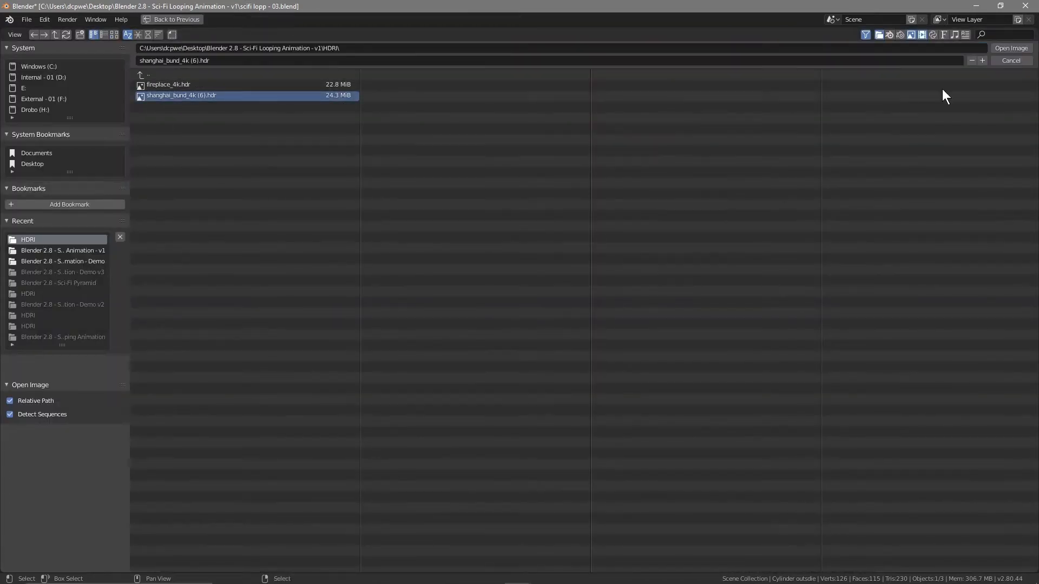
left_click(1004, 47)
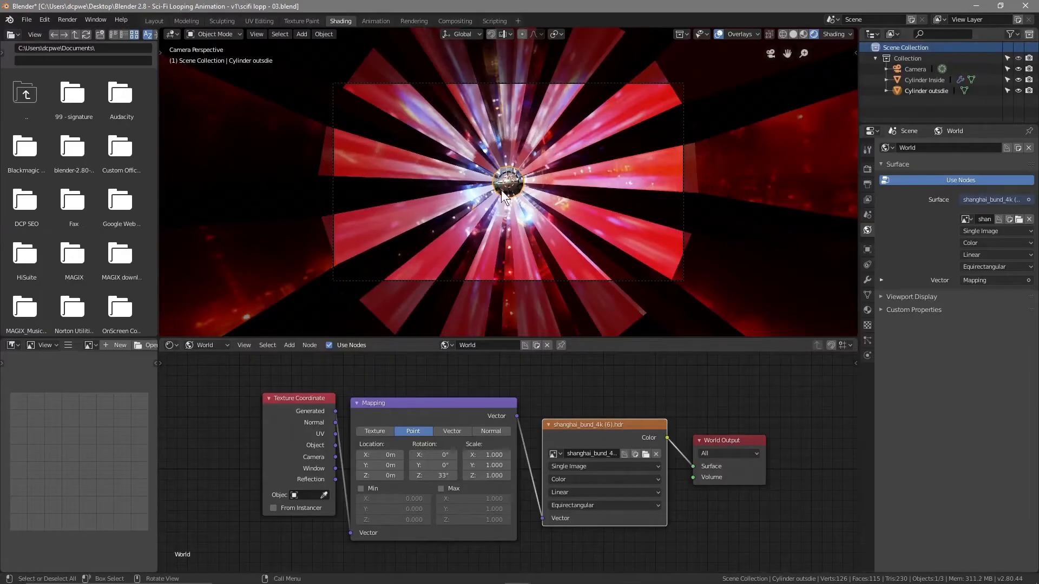
mouse_move(432, 475)
left_mouse_down()
mouse_move(528, 475)
mouse_move(427, 475)
left_mouse_up()
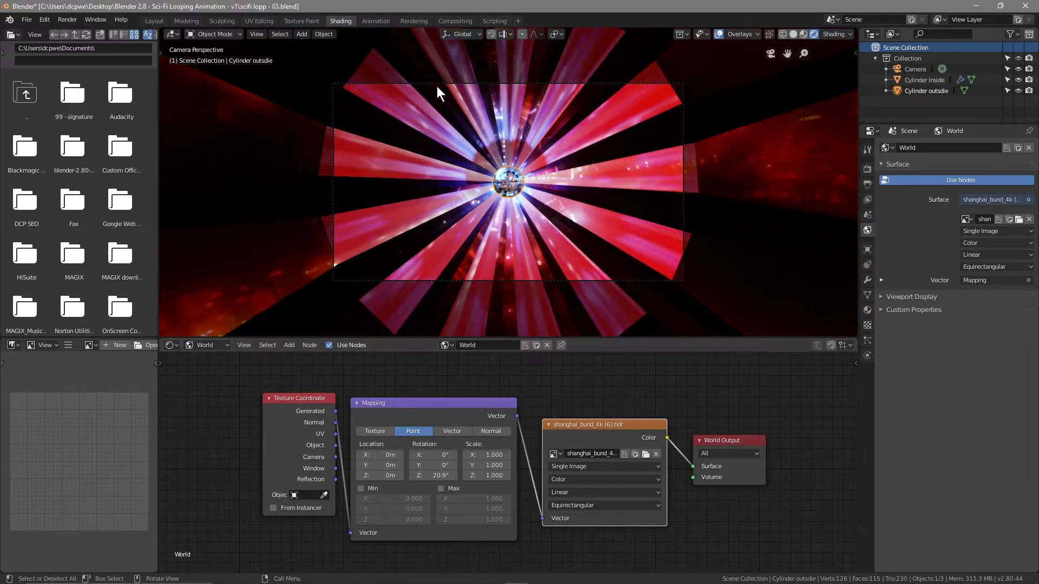
- Switch to the Layout workspace and show the cylinders from the top in wireframe shading with overlays enabled
left_click(153, 20)
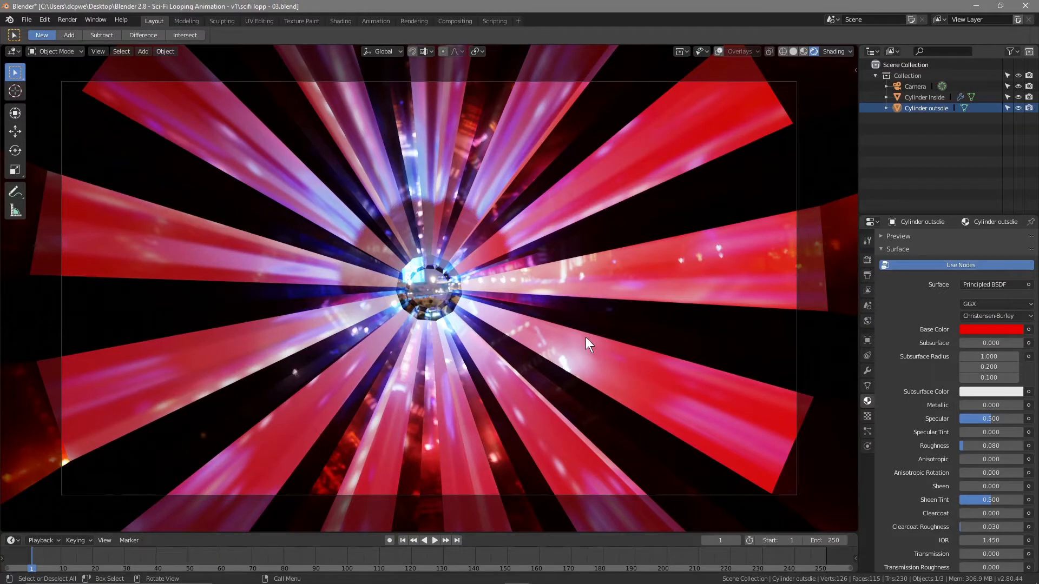
key("KP_1")
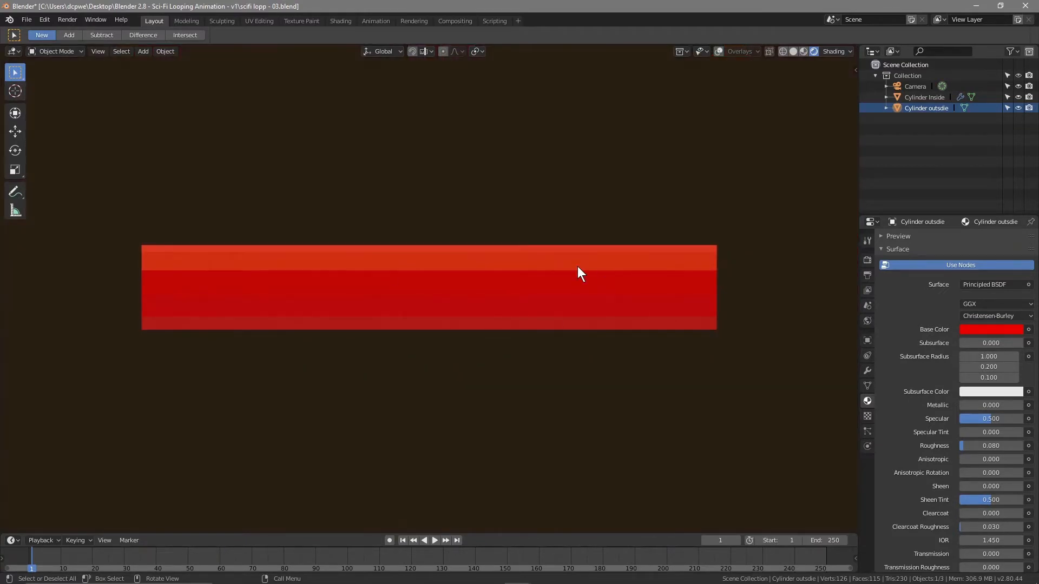
scroll(574, 273, "down", 4)
scroll(530, 277, "up", 3)
scroll(538, 295, "down", 1)
scroll(547, 317, "down", 2)
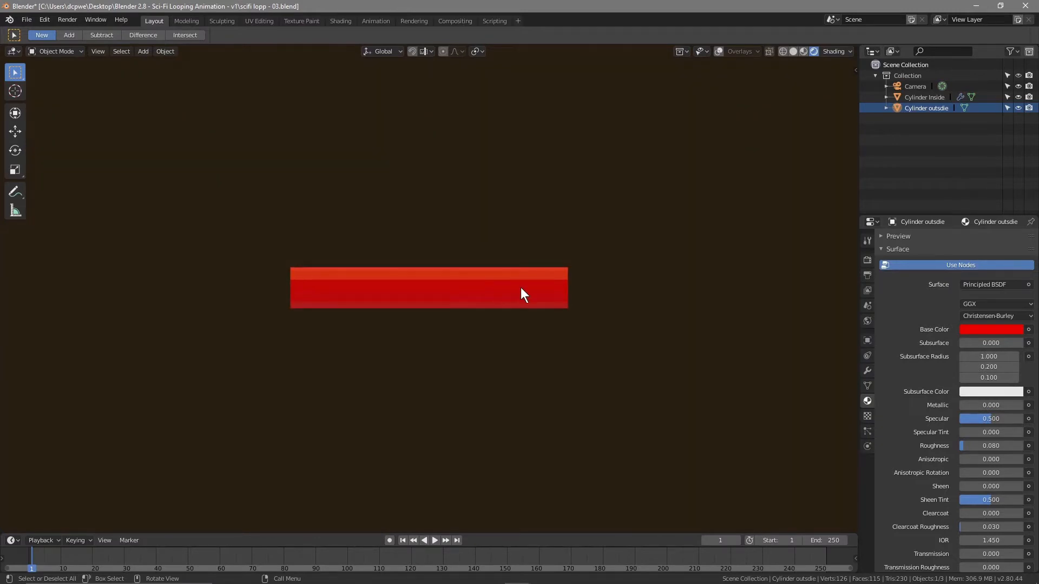
left_click(1018, 107)
left_click(1018, 108)
scroll(369, 370, "down", 3)
scroll(369, 365, "up", 4)
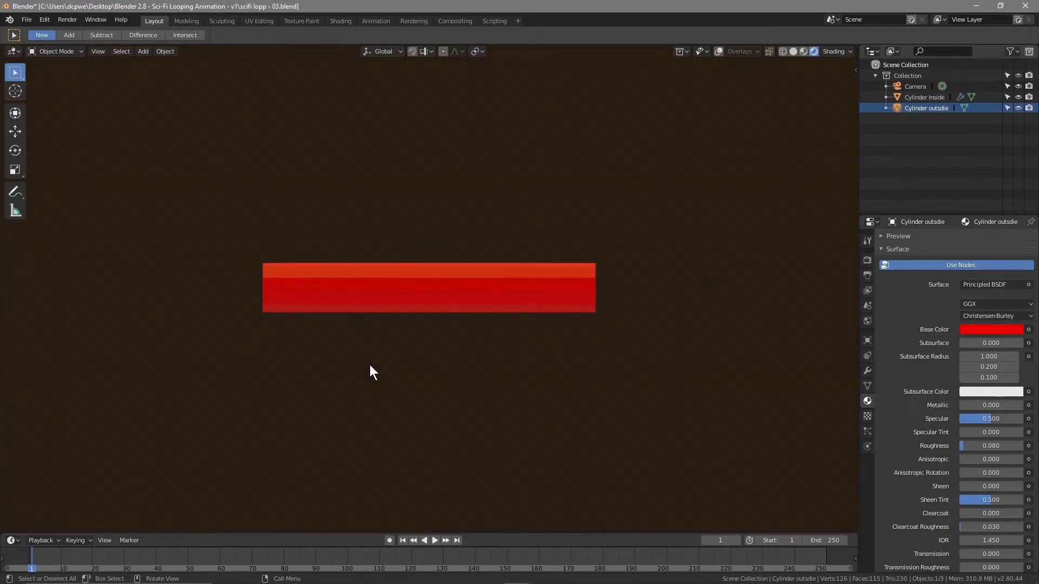
left_click(783, 52)
scroll(523, 301, "up", 4)
scroll(523, 301, "down", 5)
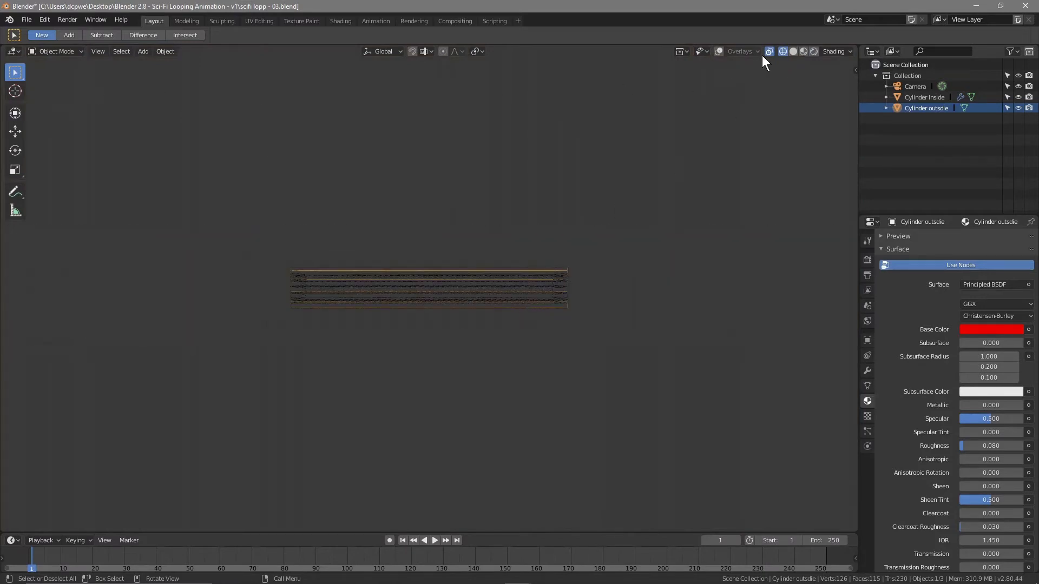
left_click(720, 52)
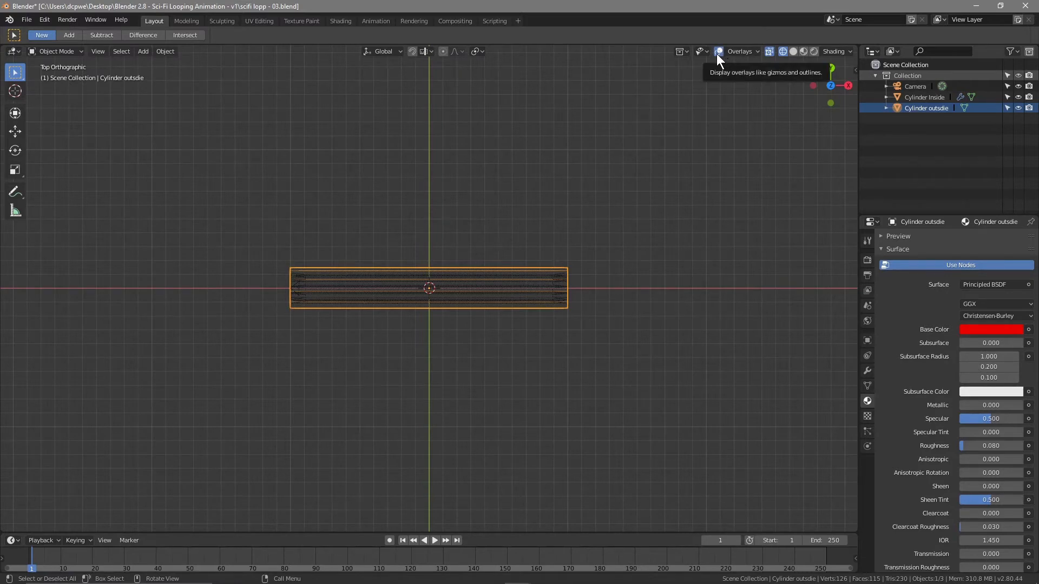
- Select the inner cylinder and save the file
left_click(927, 98)
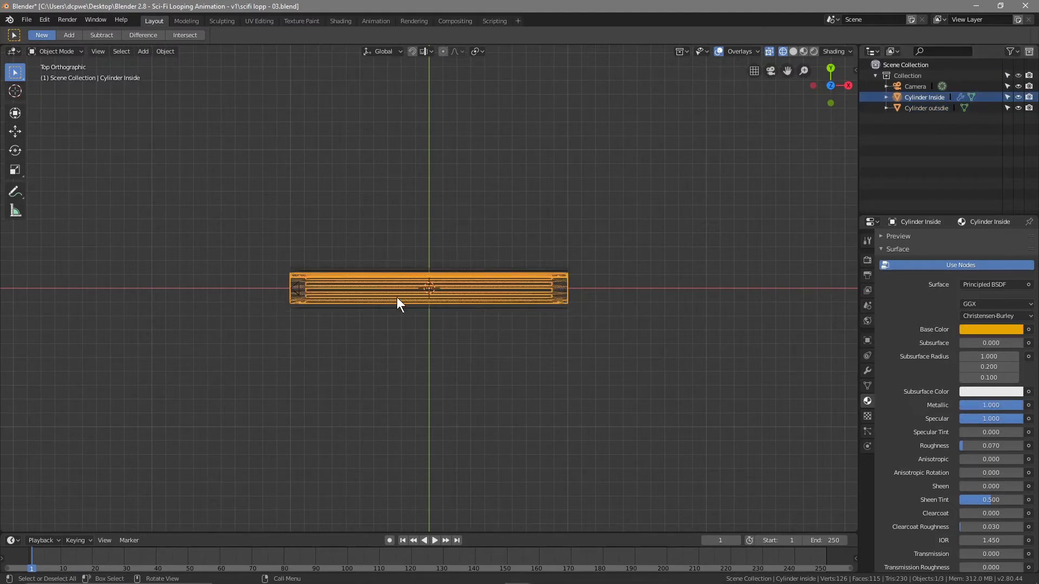
left_click(26, 19)
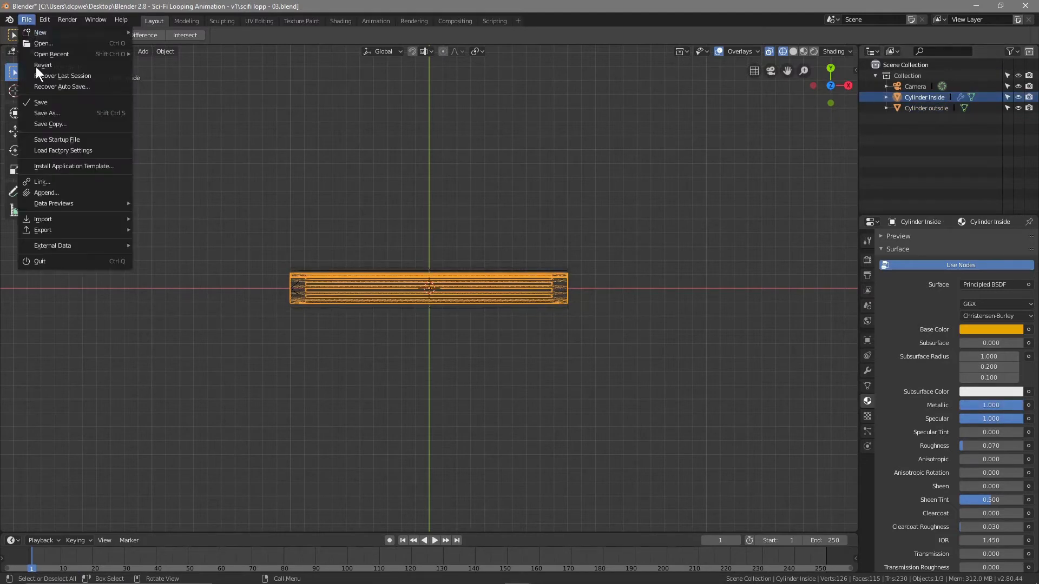
left_click(44, 102)
- Remove the Wireframe modifier from the inner cylinder and add a Subdivision Surface modifier
left_click(868, 370)
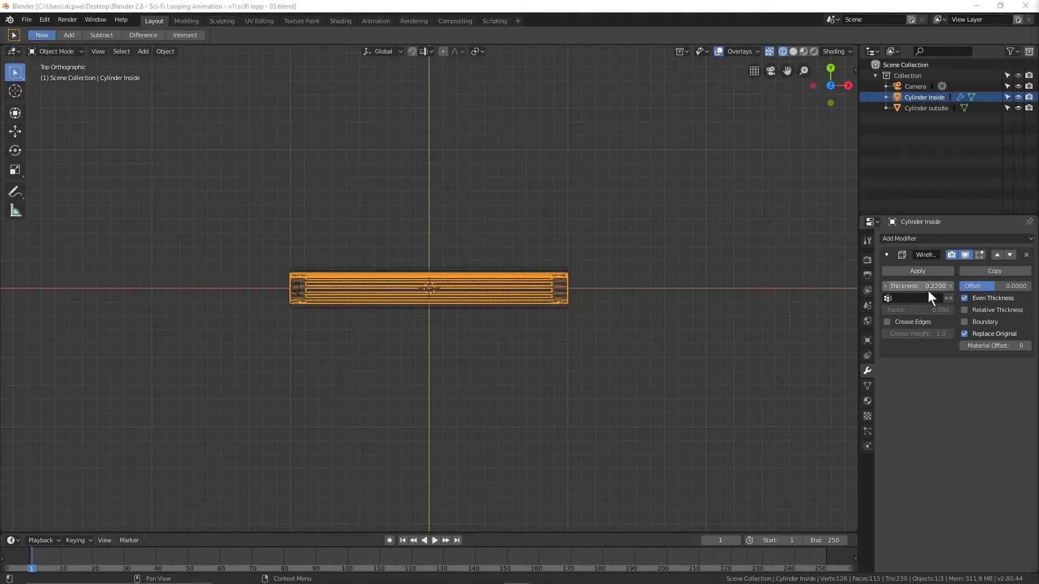
left_click(1026, 256)
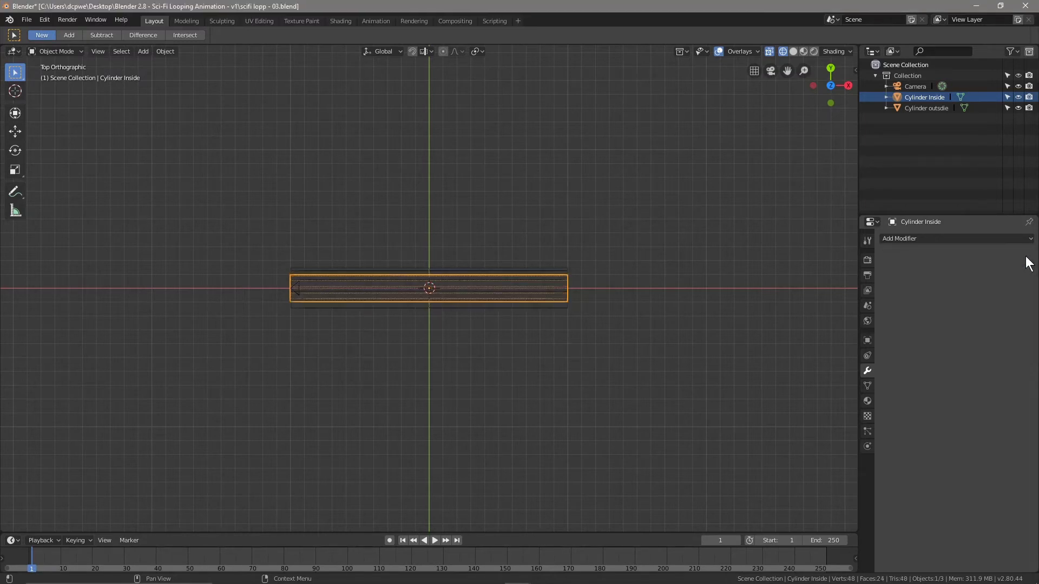
left_click(934, 239)
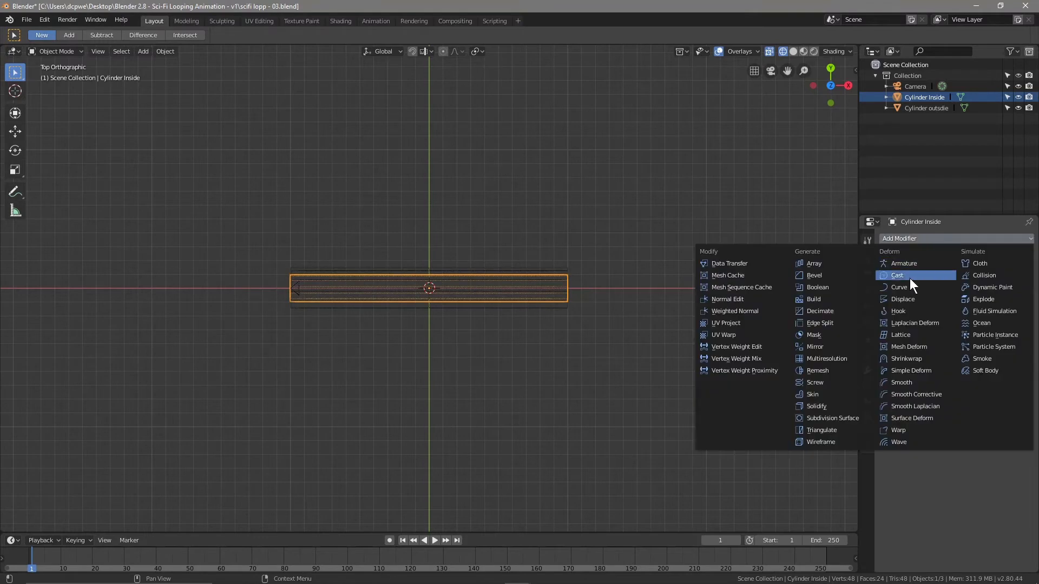
left_click(839, 417)
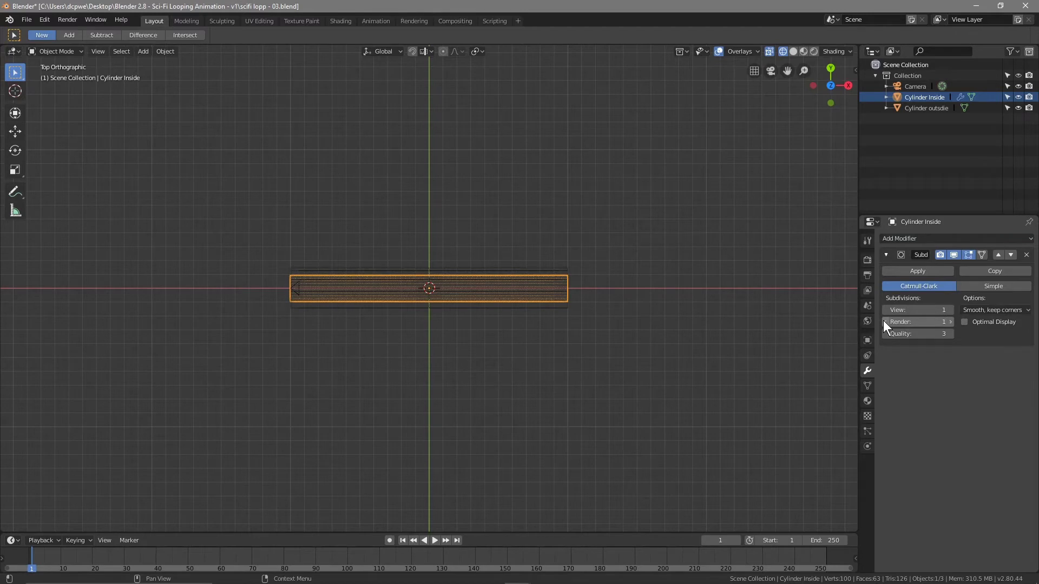
left_click_drag(909, 310, 908, 310)
left_click(915, 376)
- Add a Wireframe modifier after the subdivision and set its thickness to 0.2155 in the rendered camera view
left_click(966, 238)
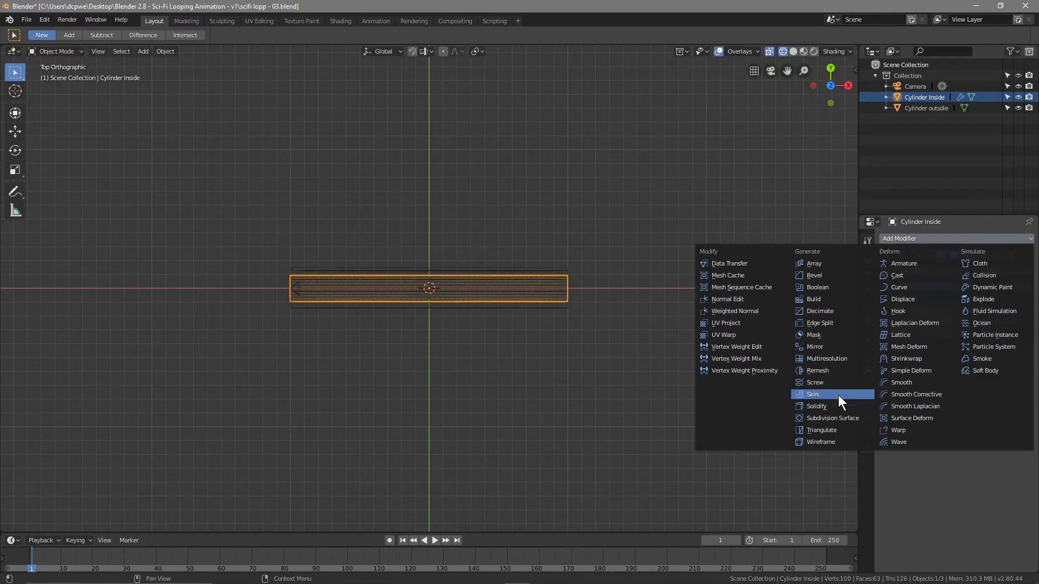
left_click(836, 441)
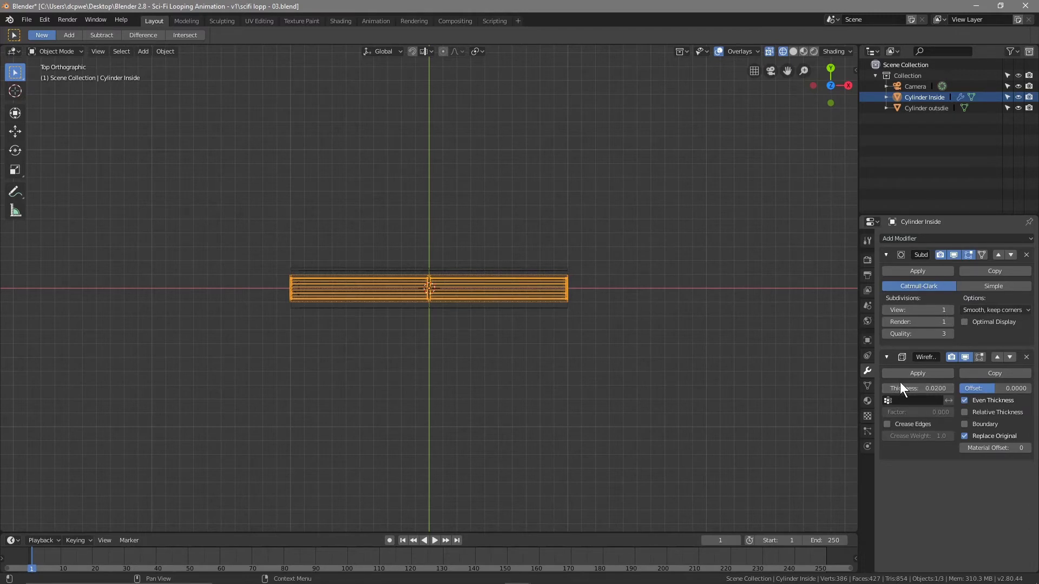
key("KP_0")
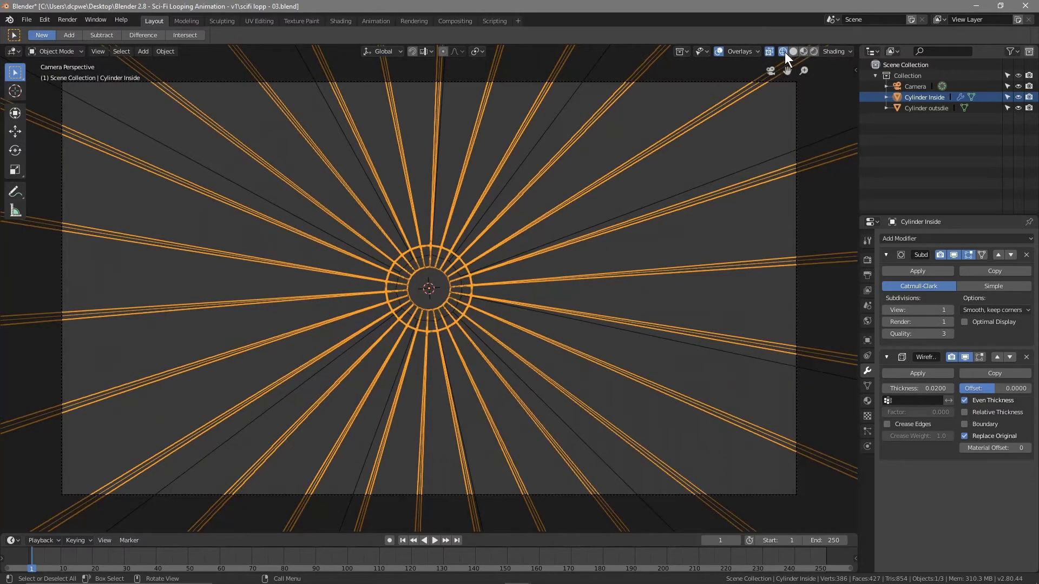
left_click(813, 51)
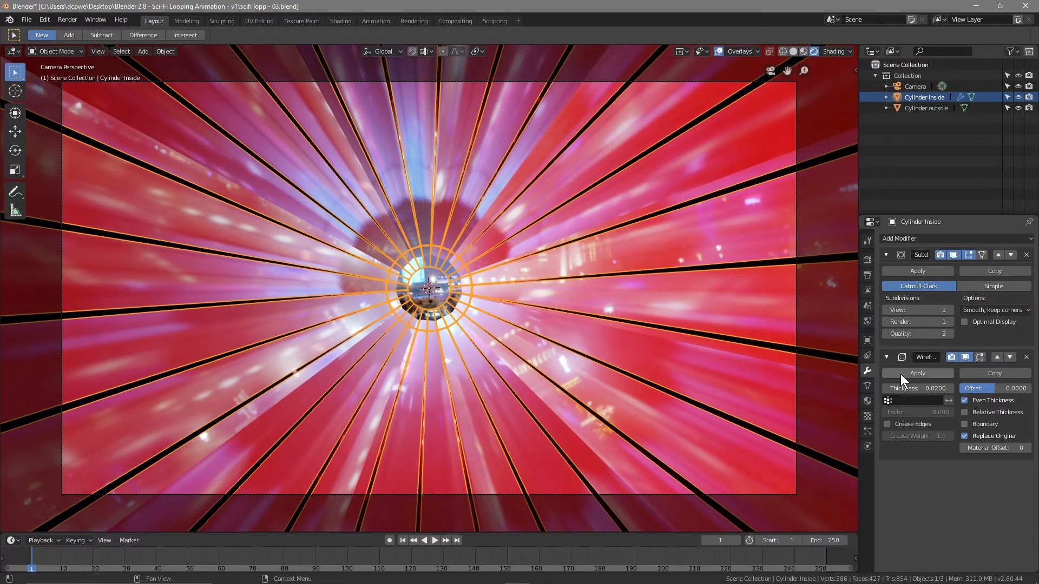
mouse_move(920, 388)
left_mouse_down()
mouse_move(898, 388)
mouse_move(952, 388)
mouse_move(928, 388)
left_mouse_up()
left_click_drag(918, 388, 984, 388)
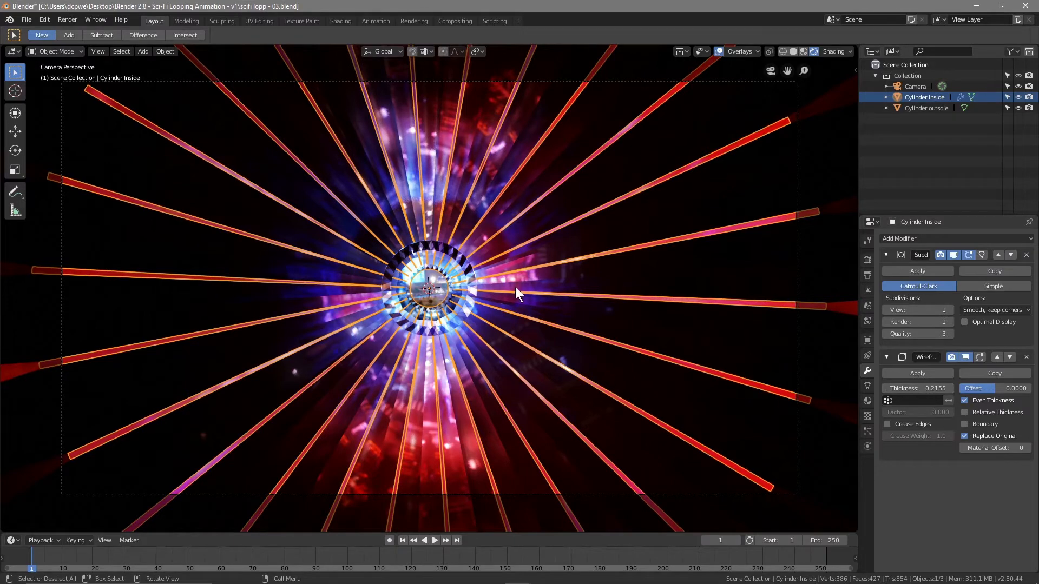
- Try moving the camera to -6.1 m along X and return it to -10 m
left_click(916, 86)
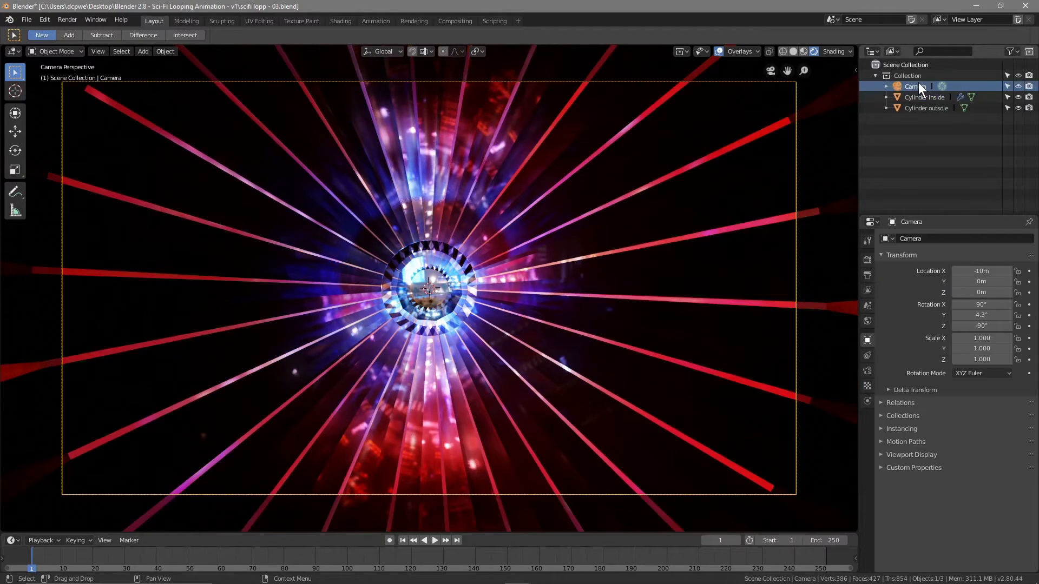
mouse_move(981, 271)
left_mouse_down()
mouse_move(1012, 271)
mouse_move(968, 271)
mouse_move(1010, 271)
mouse_move(974, 270)
mouse_move(990, 271)
left_mouse_up()
left_click(969, 269)
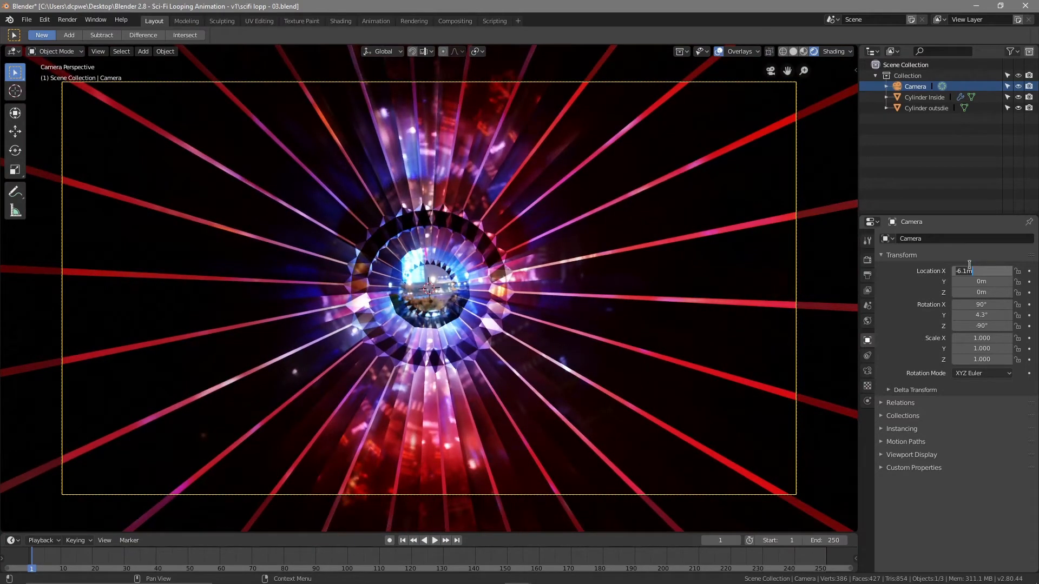
type("-10")
key("Return")
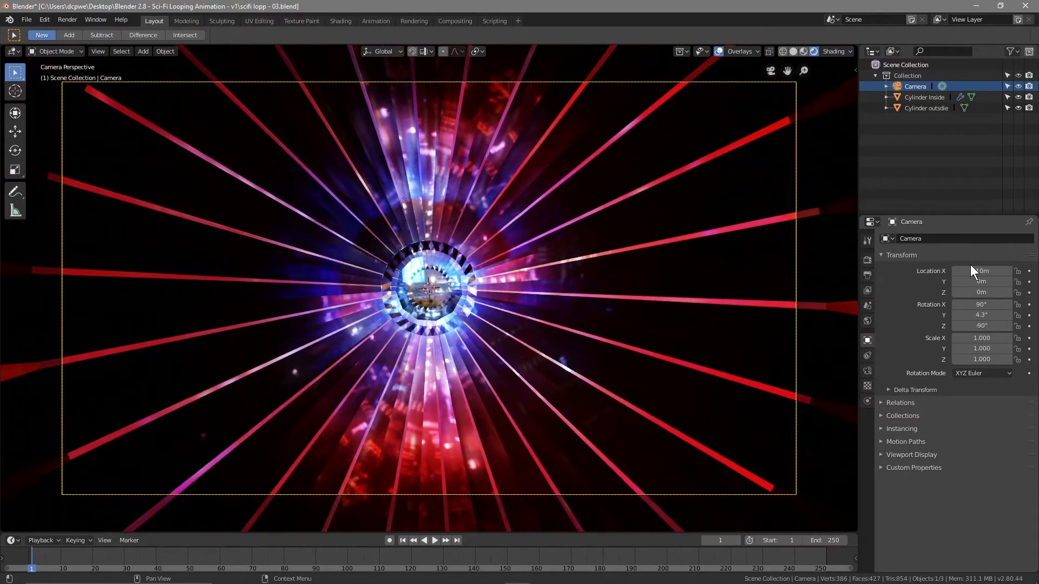
- Try 2 render subdivisions on the inner cylinder with a test render of the frame, and return the value to 1
left_click(930, 98)
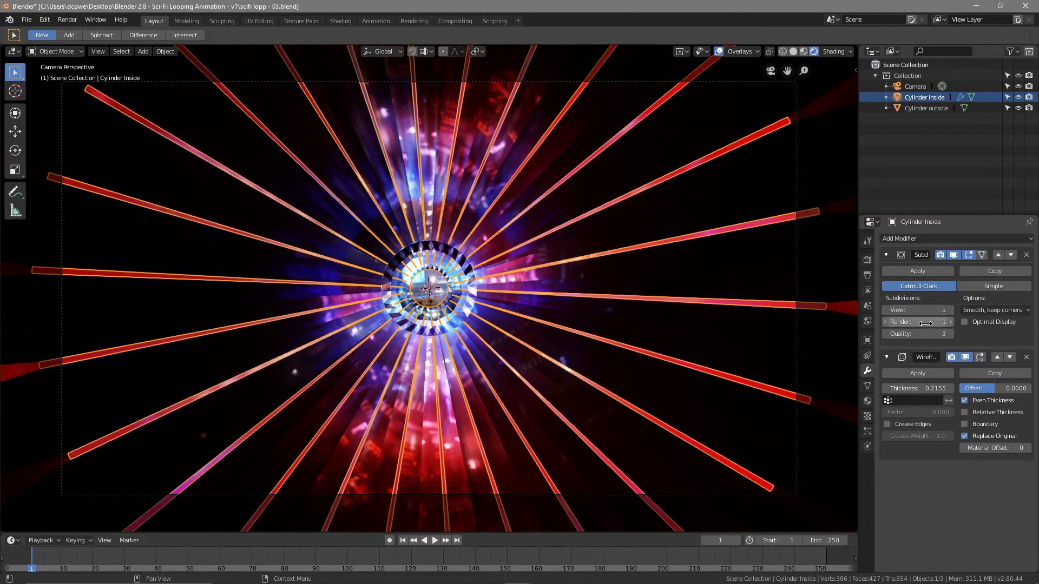
left_click(950, 322)
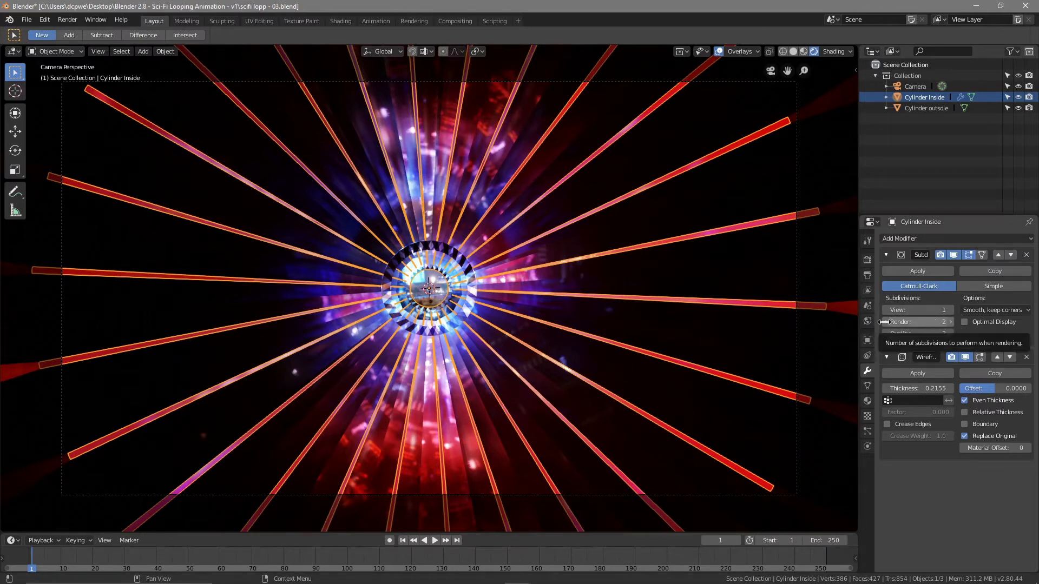
key("F12")
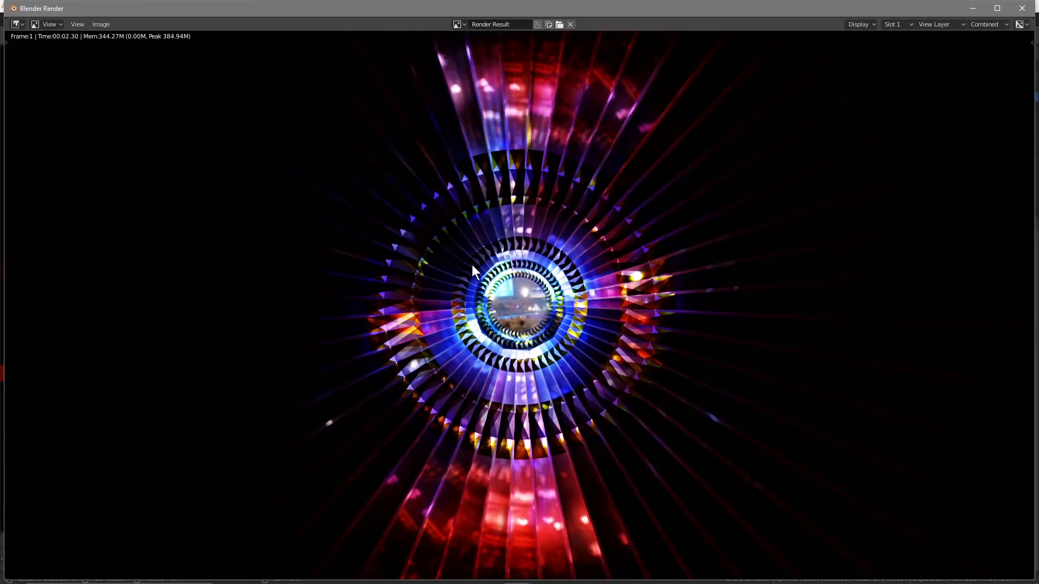
left_click(1022, 8)
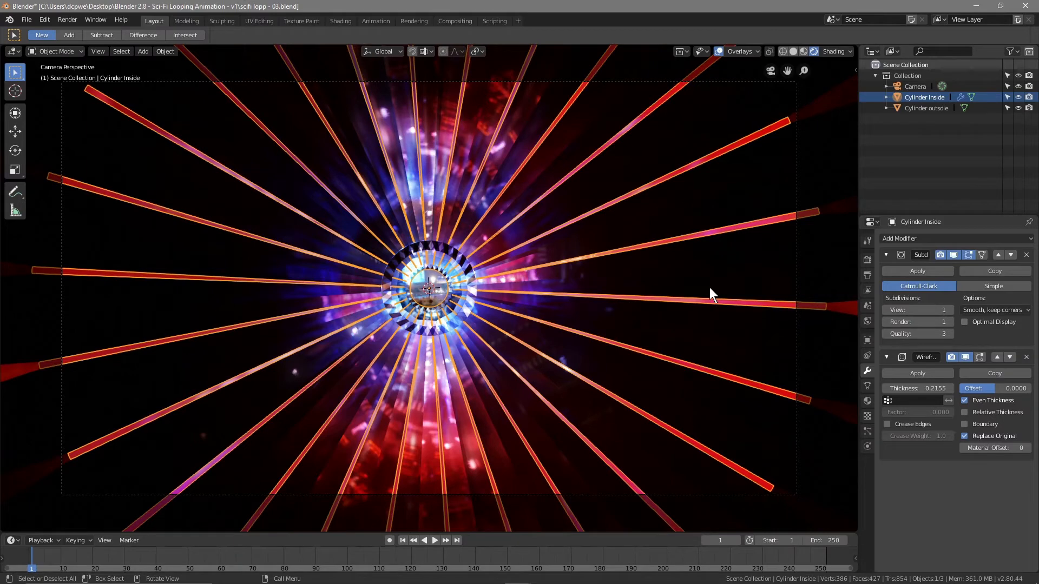
- Add an Array modifier to the inner cylinder, viewing it from the top in wireframe shading
key("KP_7")
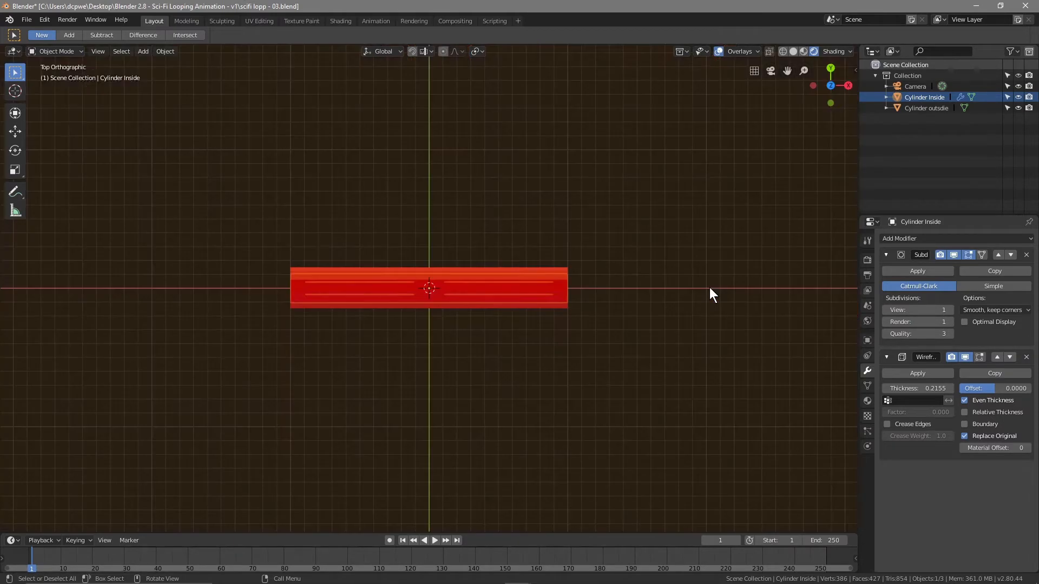
left_click(780, 51)
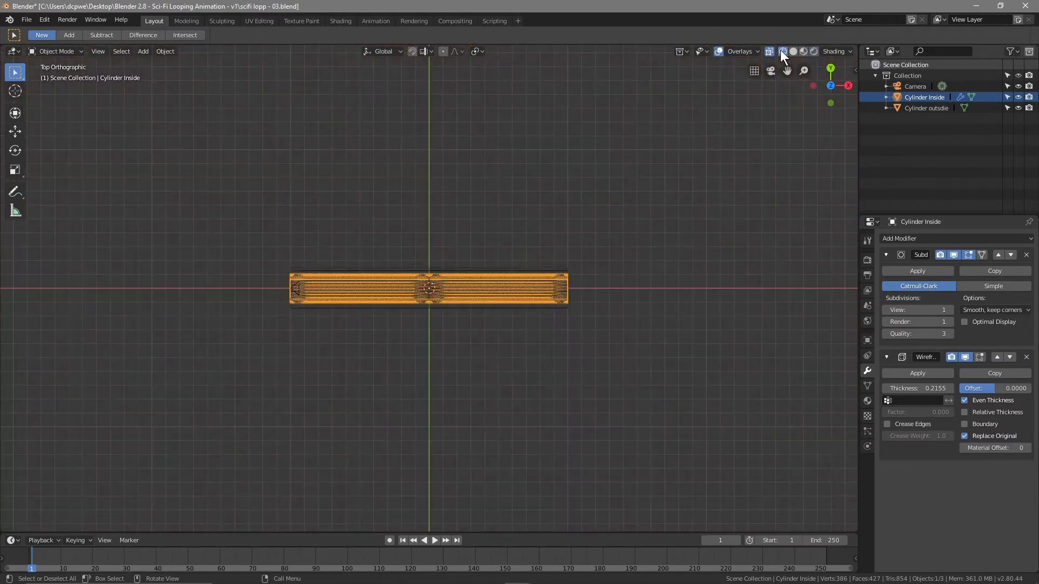
left_click(978, 238)
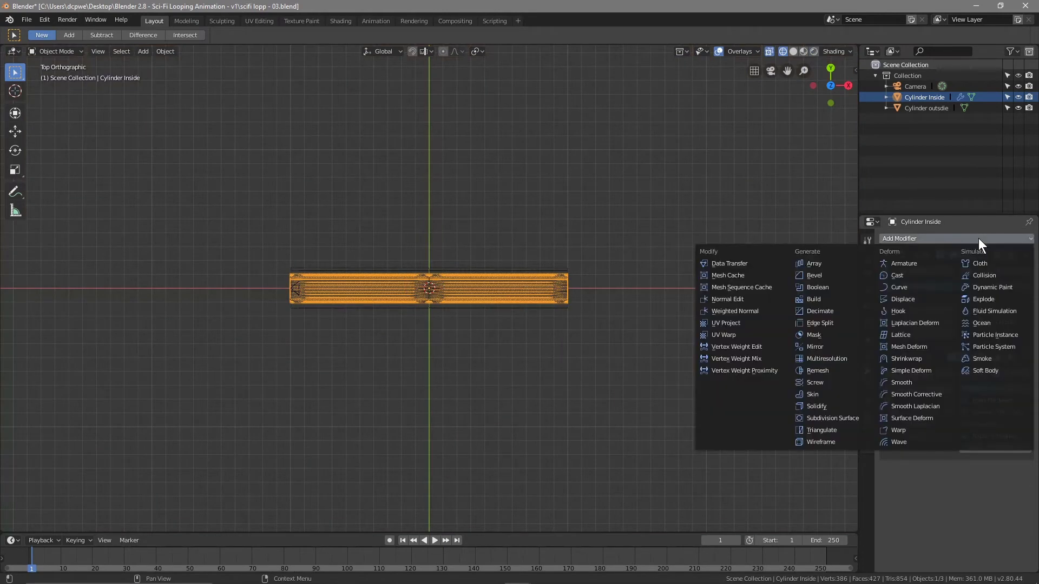
left_click(836, 261)
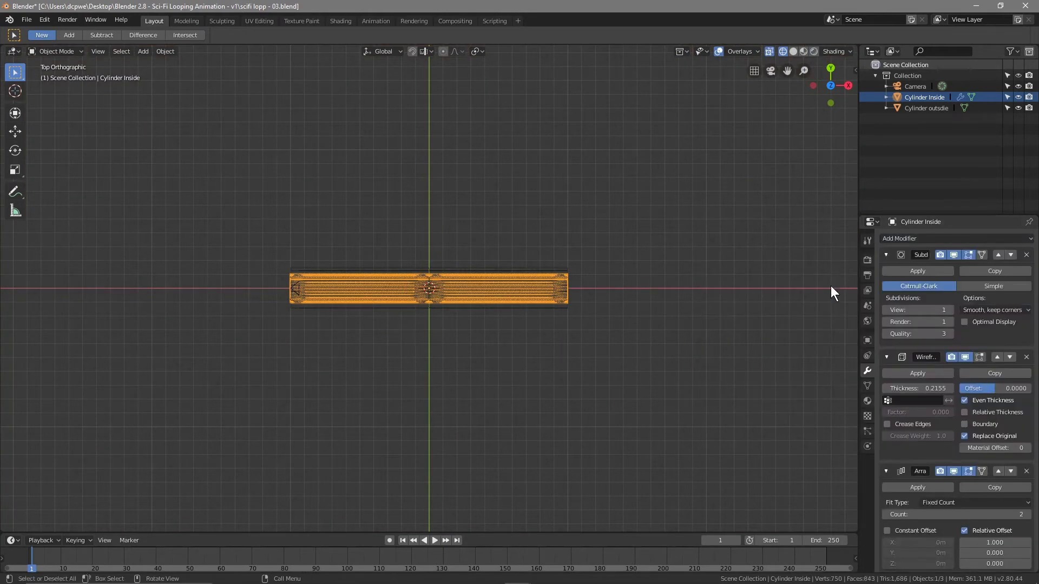
- Set the inner cylinder array's relative offset to 0 on X and 1 on Z
scroll(940, 449, "down", 5)
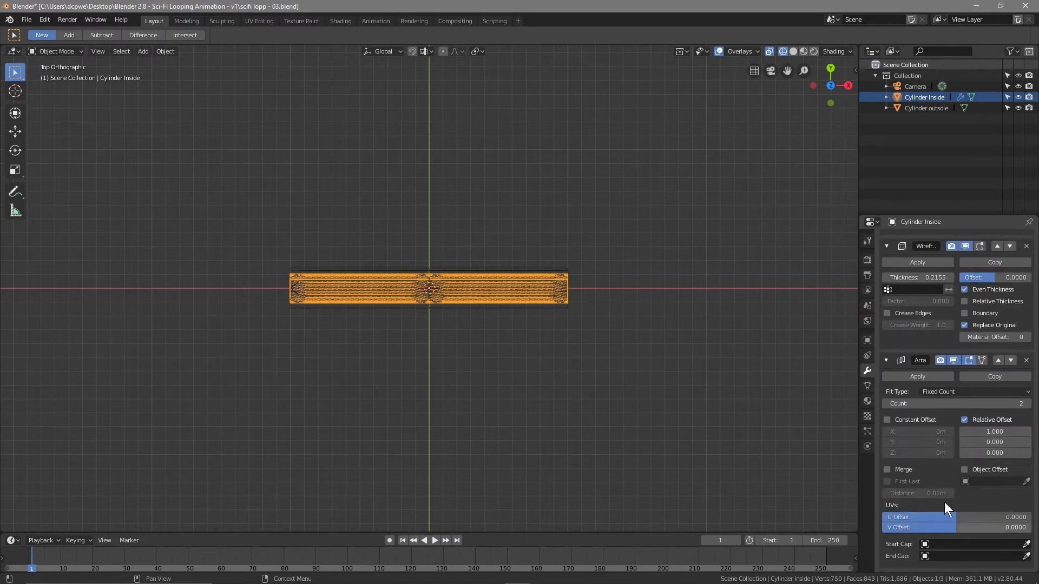
left_click(991, 432)
type("0")
key("Return")
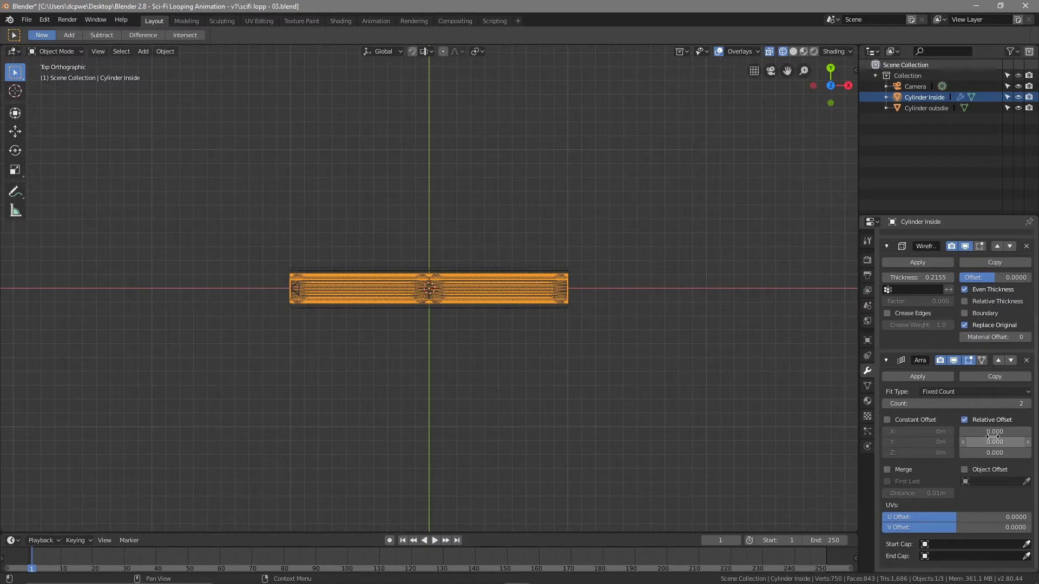
left_click_drag(992, 452, 1031, 452)
left_click(996, 452)
type("1")
key("Return")
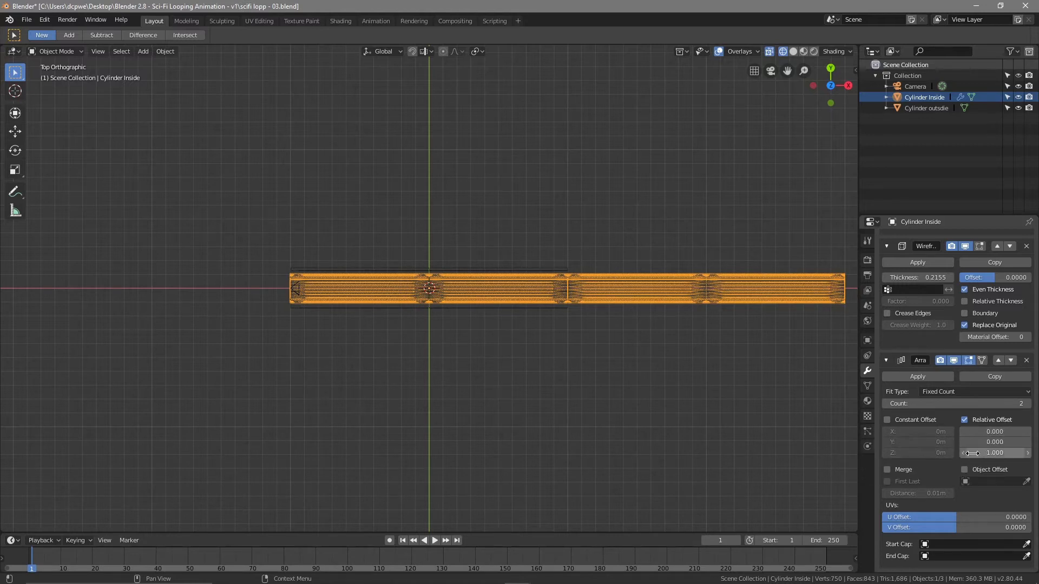
- Set the inner cylinder array's count to 30
left_click(980, 403)
type("30")
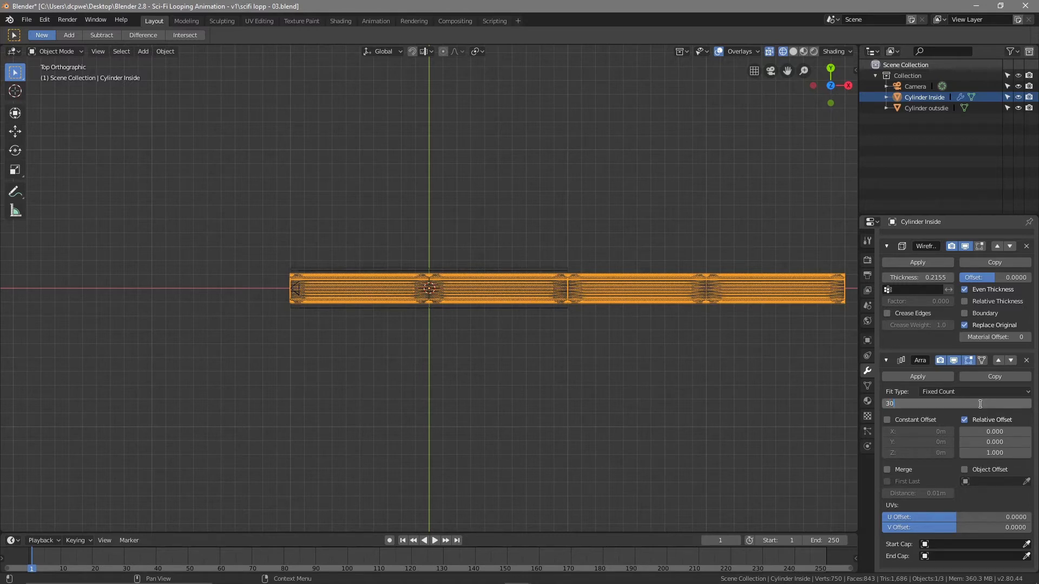
key("Return")
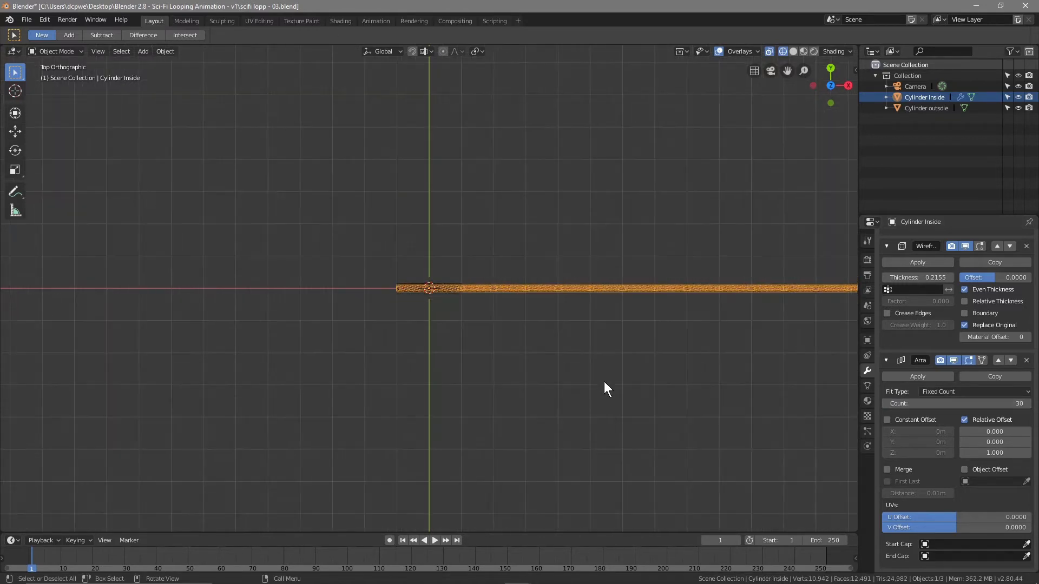
scroll(463, 318, "down", 2)
scroll(503, 312, "down", 3)
scroll(644, 365, "up", 5)
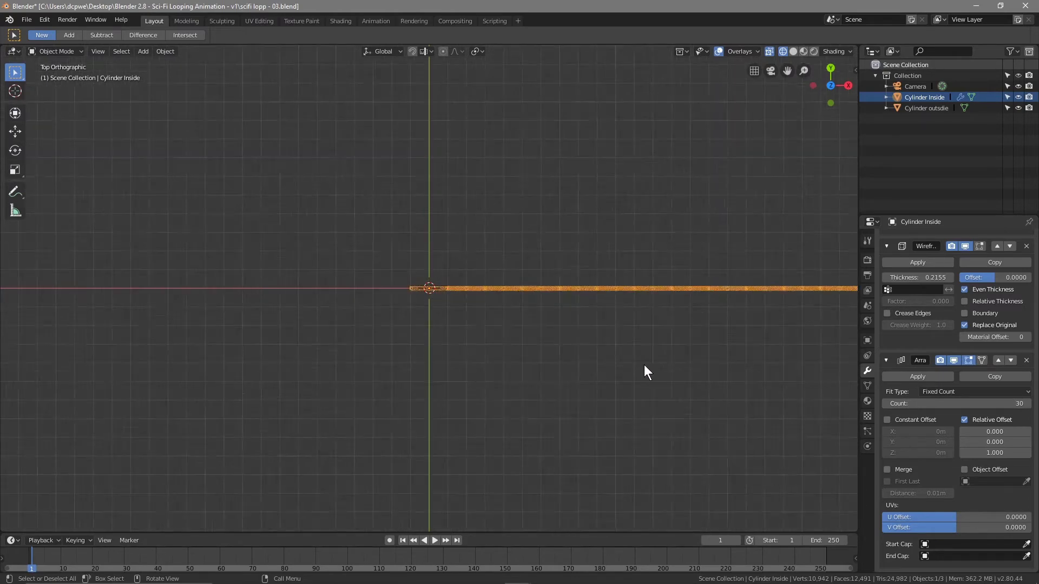
- Add an Array modifier to the outer cylinder and set its relative offset on X to 0
left_click(932, 111)
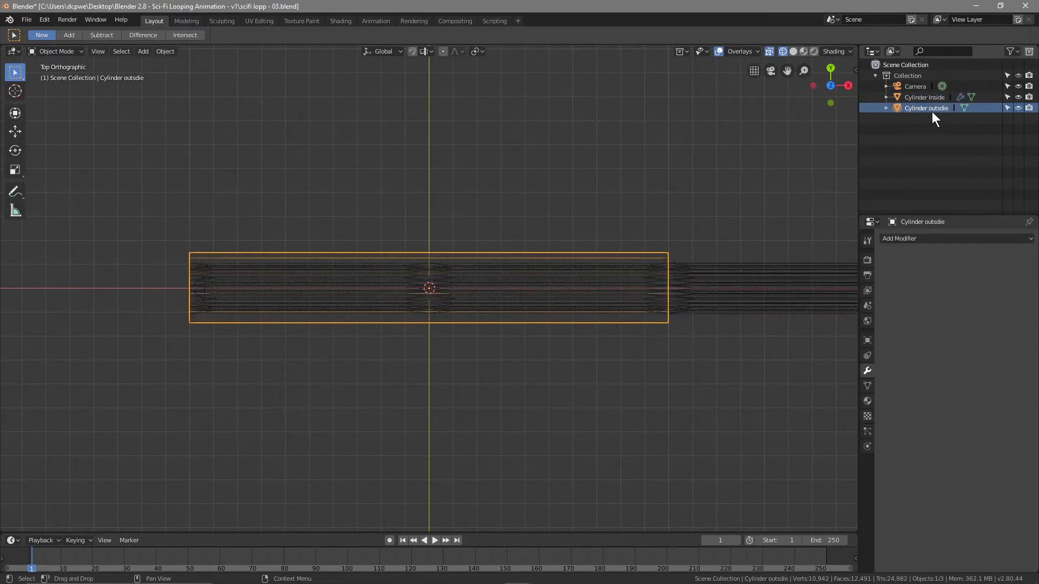
left_click(912, 239)
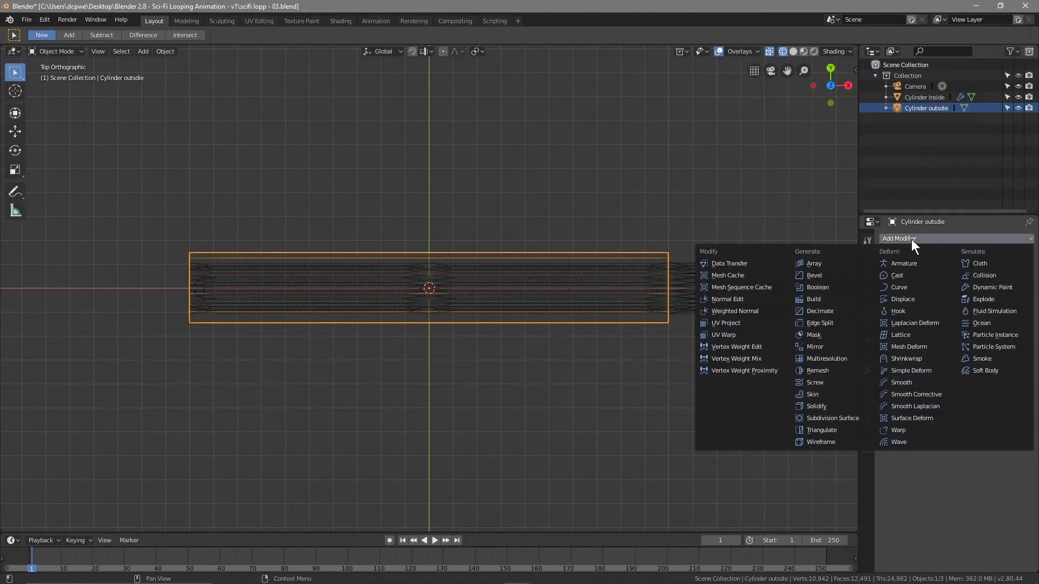
left_click(825, 266)
double_click(990, 326)
key("BackSpace")
type("0")
key("Return")
- Set the outer cylinder array's relative offset on Z to 1
double_click(999, 347)
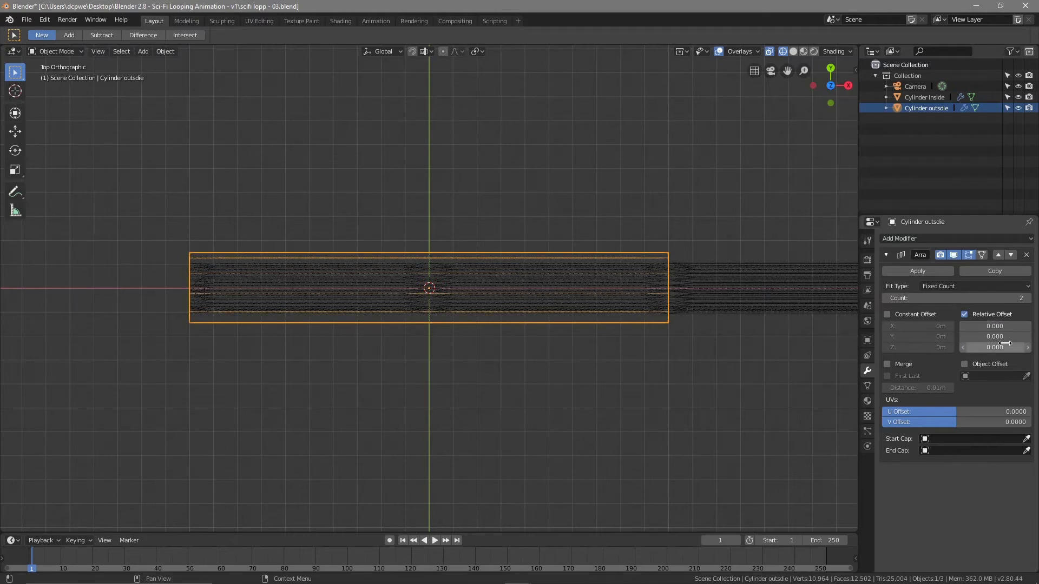
type("0.0")
key("BackSpace")
key("BackSpace")
key("BackSpace")
type("1")
key("Return")
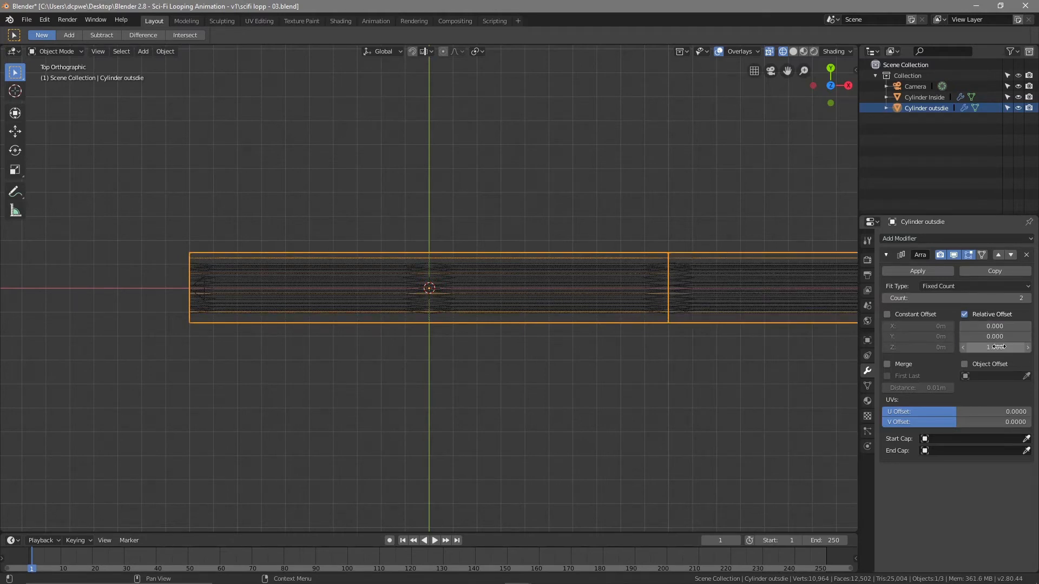
- Set the outer cylinder array's count to 30
double_click(1006, 298)
type("3")
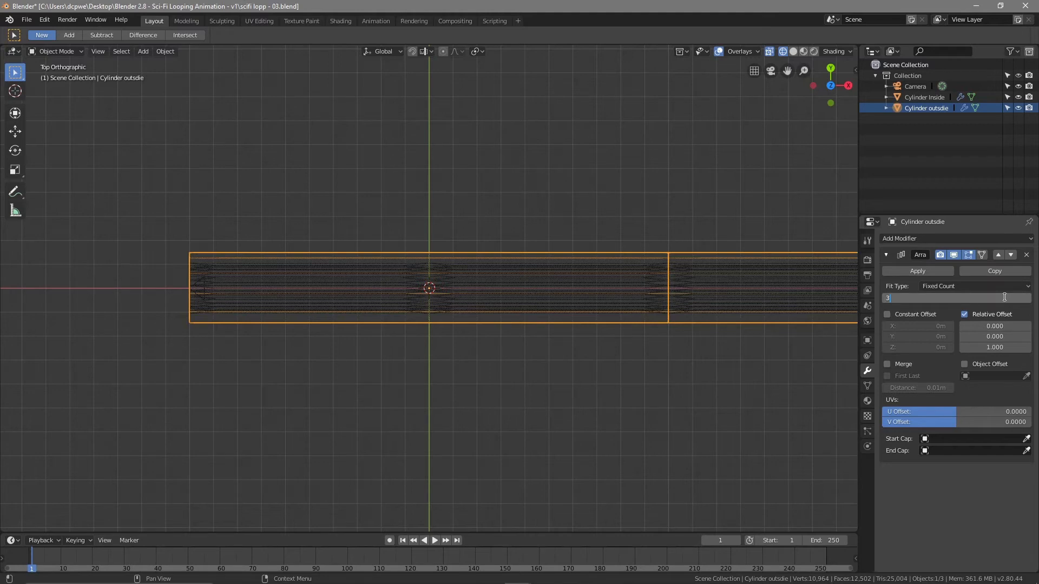
type("0")
key("Return")
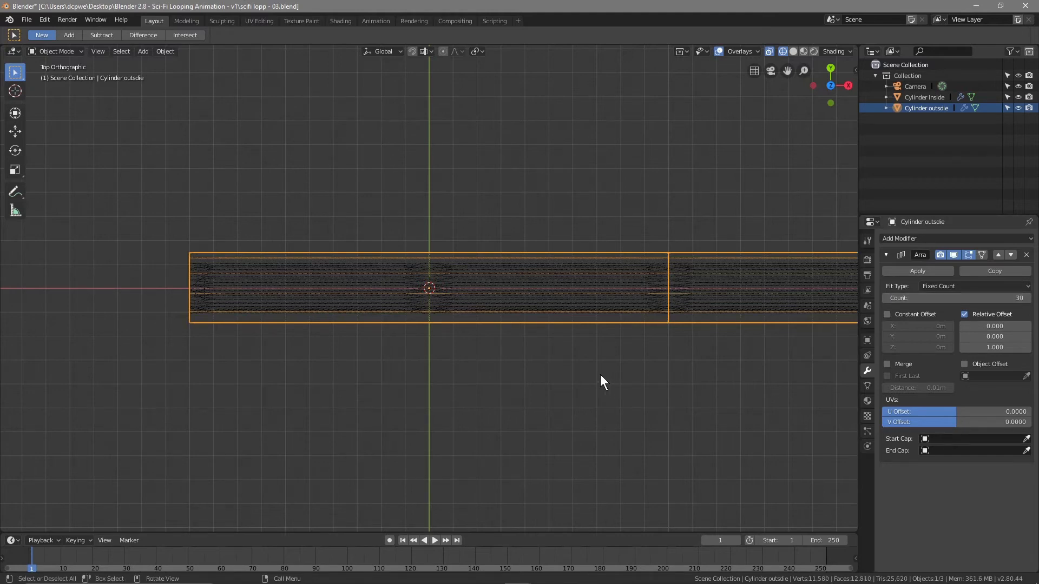
scroll(603, 362, "down", 10)
scroll(505, 290, "down", 1)
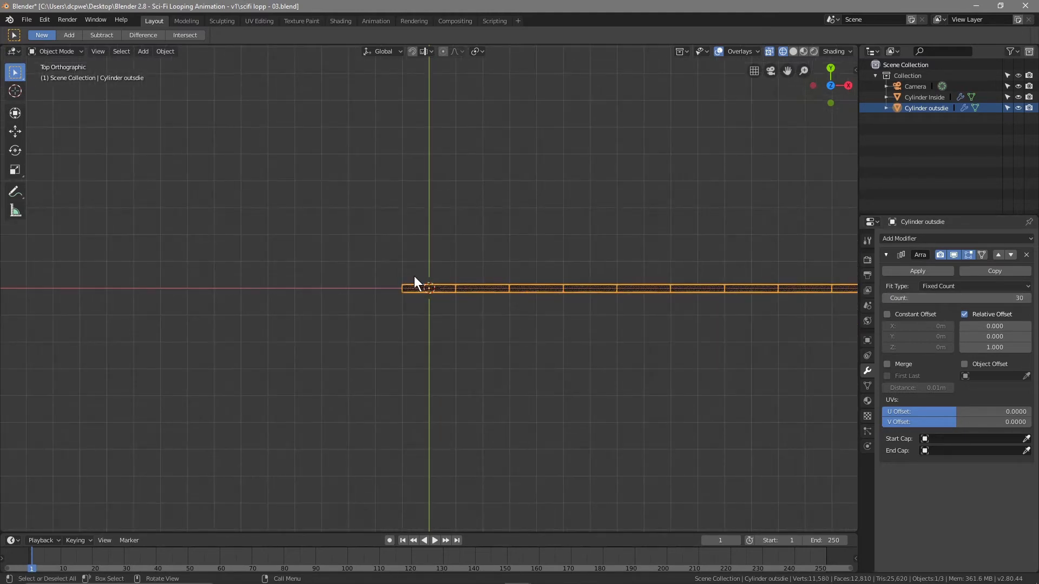
scroll(731, 373, "down", 3)
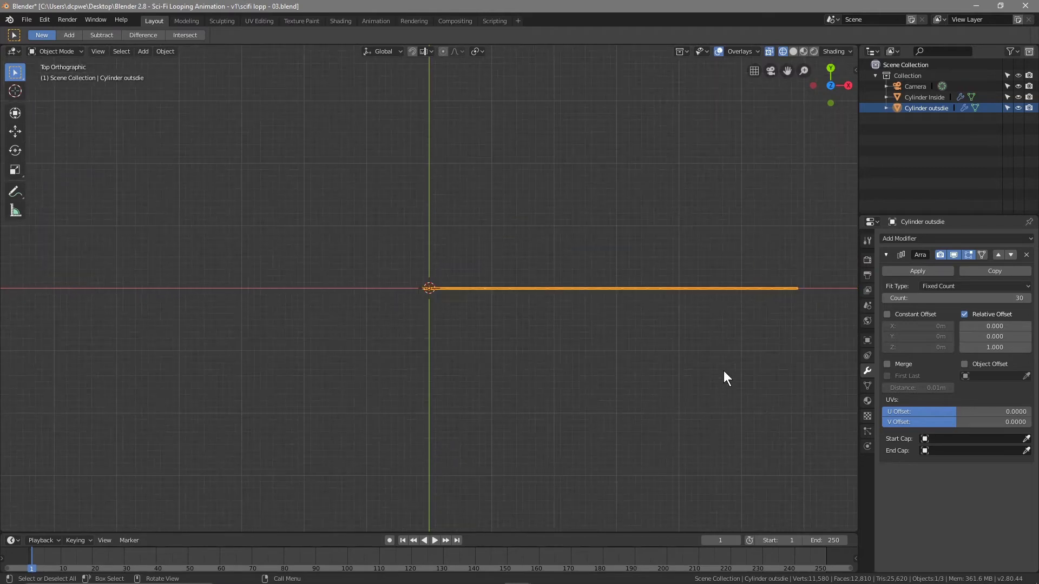
- Preview the arrayed tunnel through the camera in rendered shading, and save the file with the camera selected
key("KP_0")
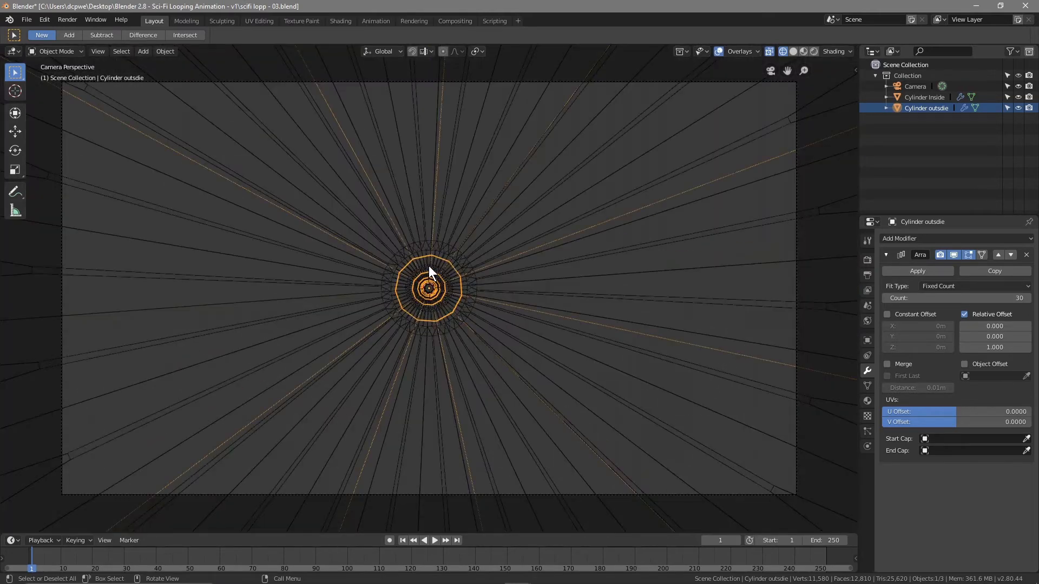
left_click(813, 50)
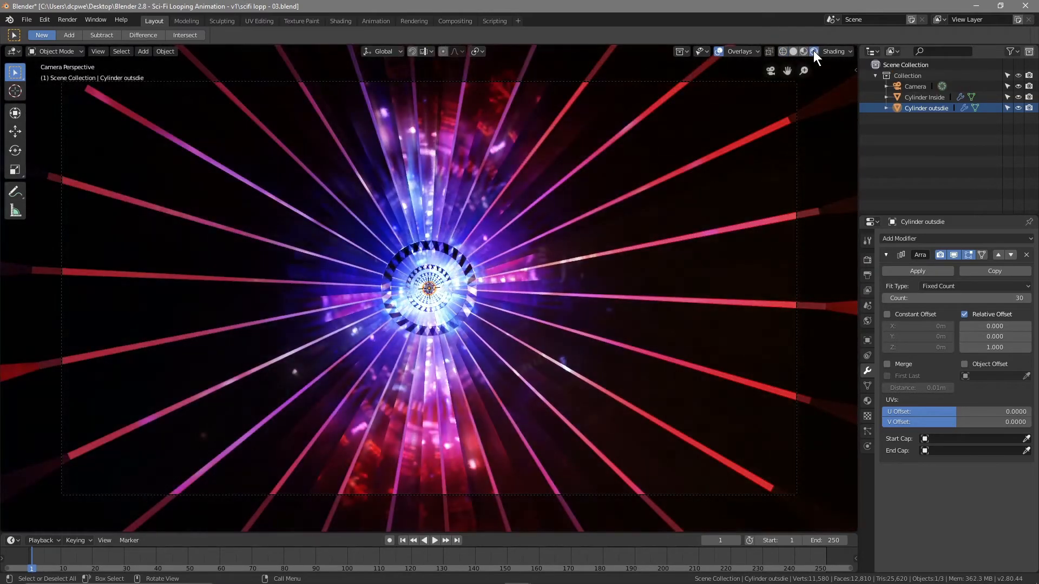
left_click(915, 86)
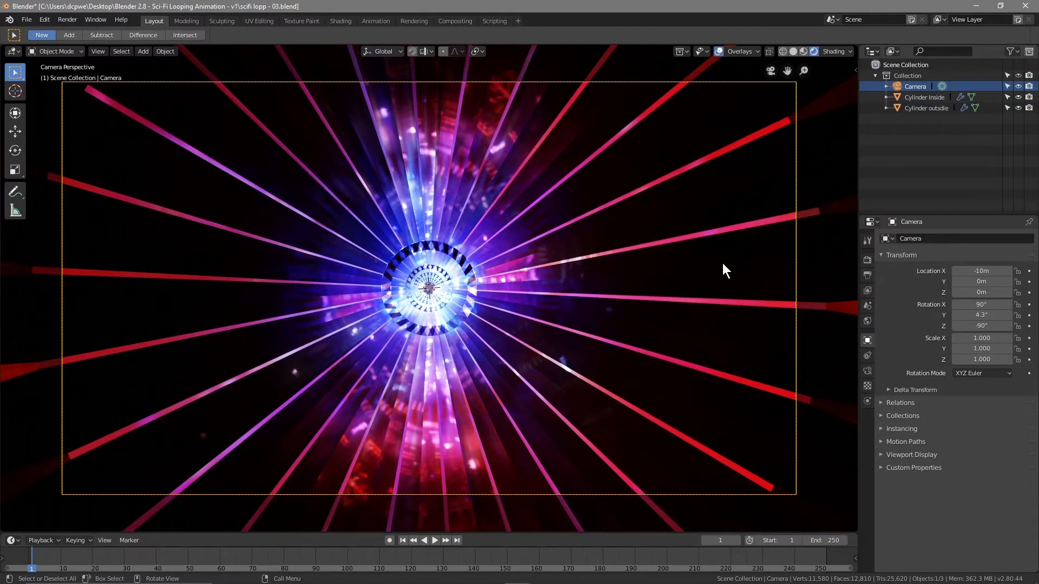
left_click(27, 20)
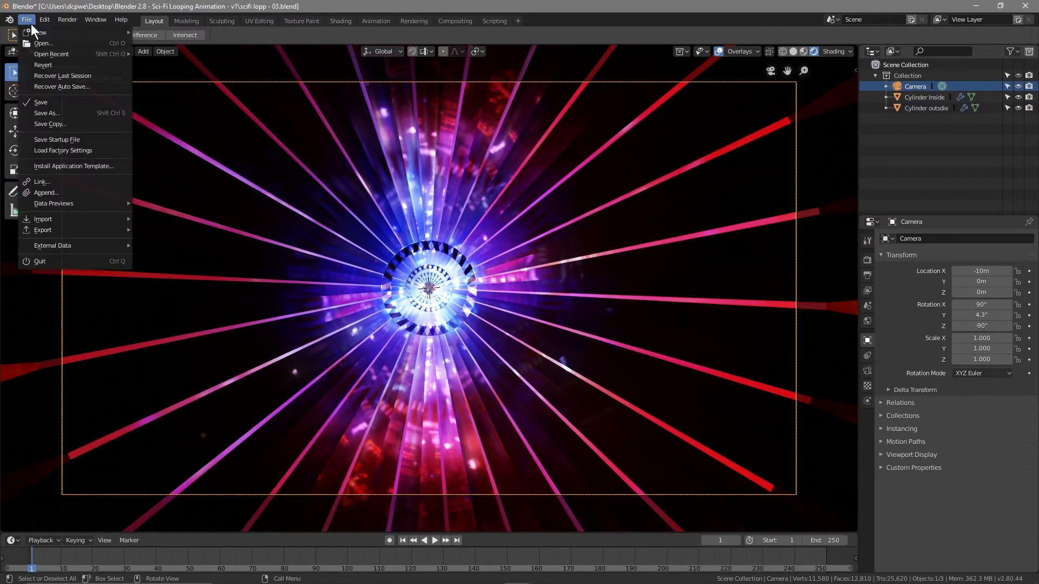
left_click(51, 100)
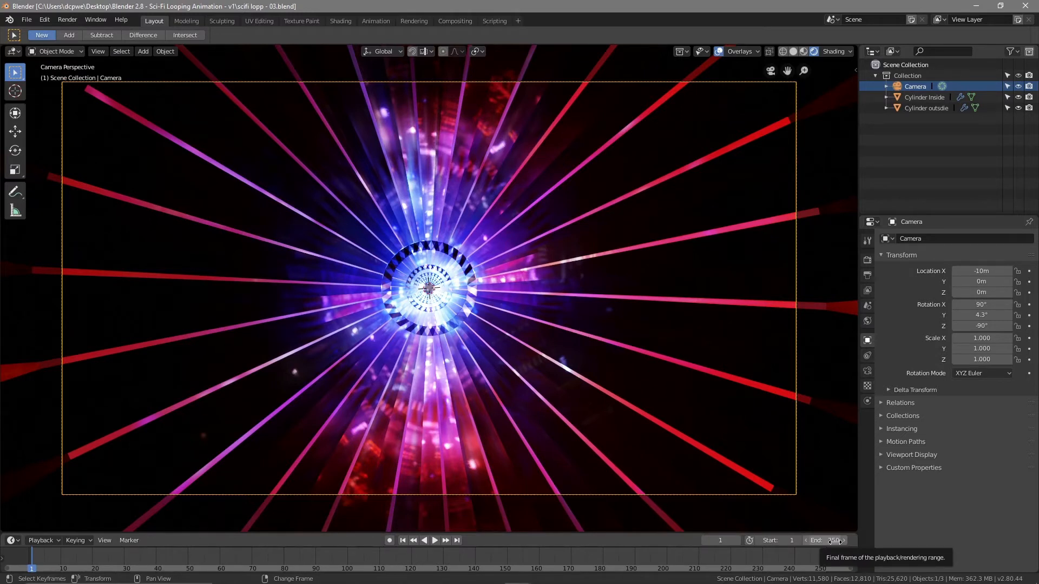
- Set the scene's output frame rate to 60 fps
left_click(866, 276)
left_click(974, 371)
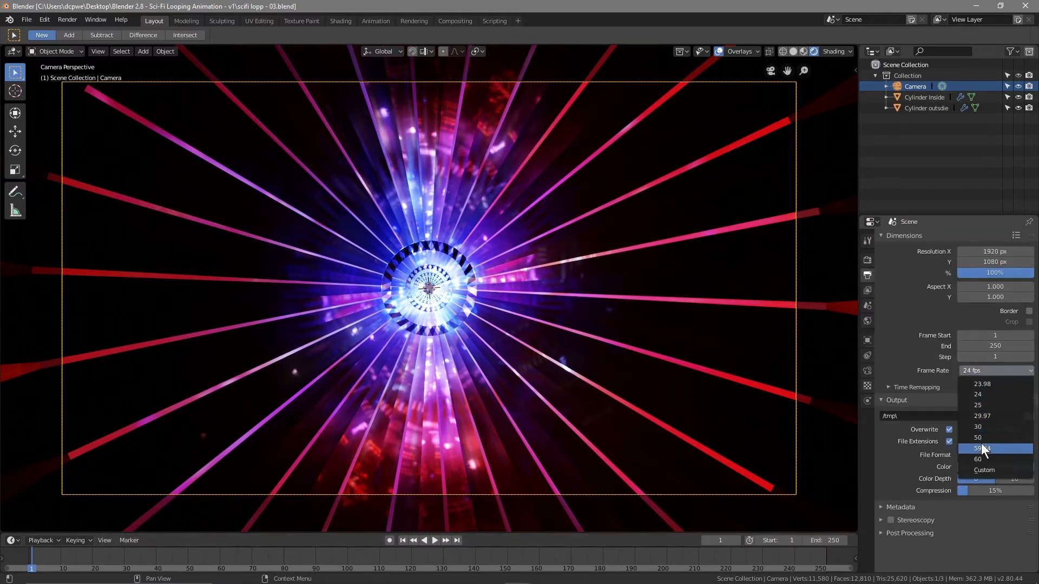
left_click(979, 459)
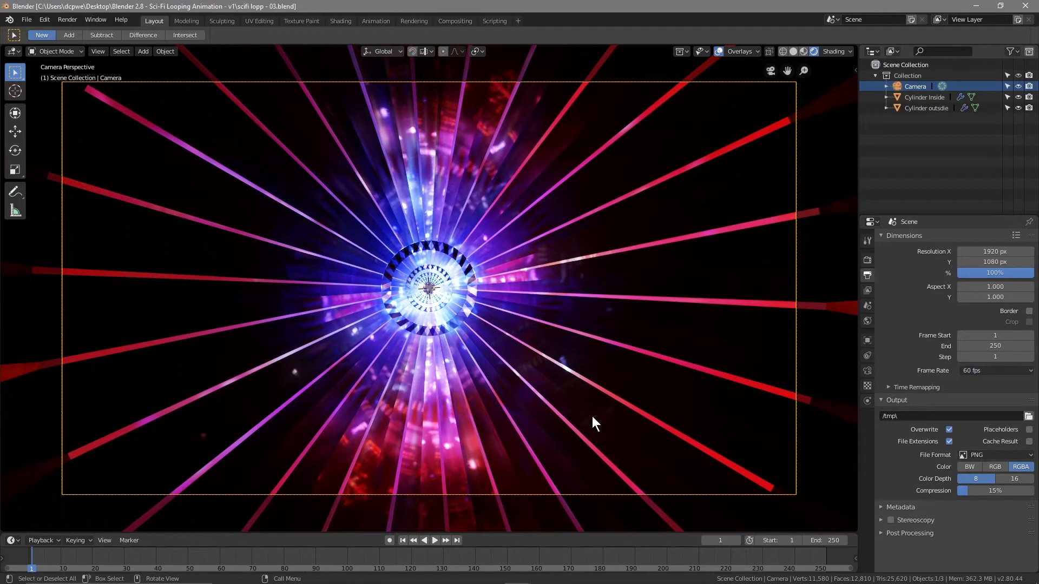
left_click(473, 499)
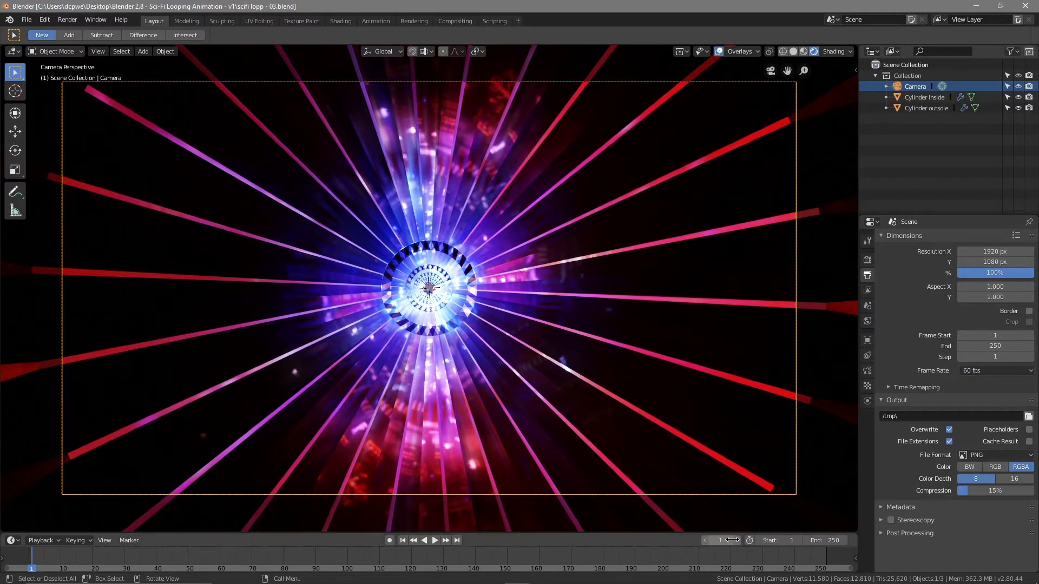
- Set the animation's end frame to 240 and save the file
left_click(831, 541)
type("2")
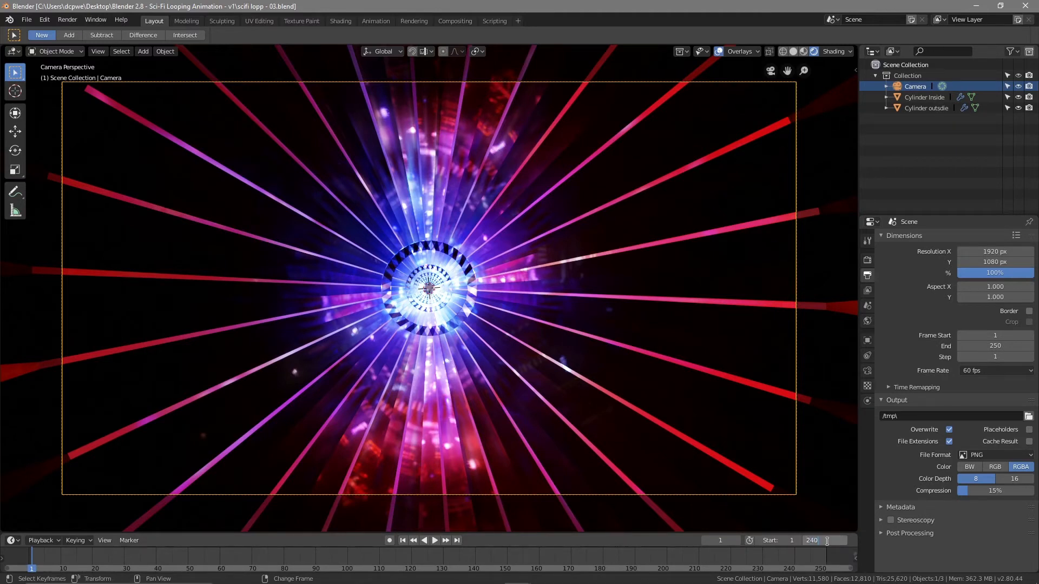
type("40")
key("Return")
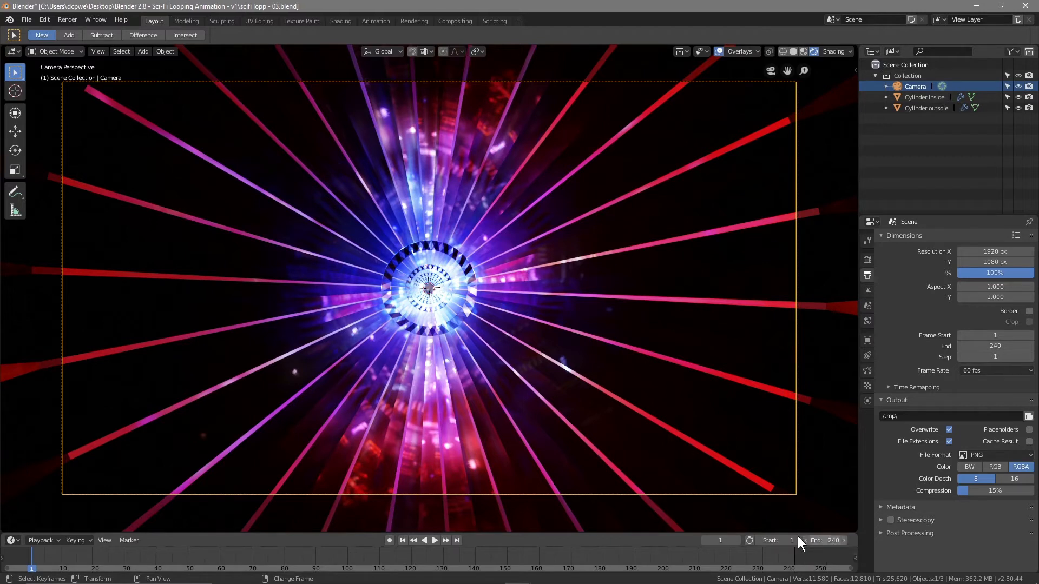
left_click(28, 21)
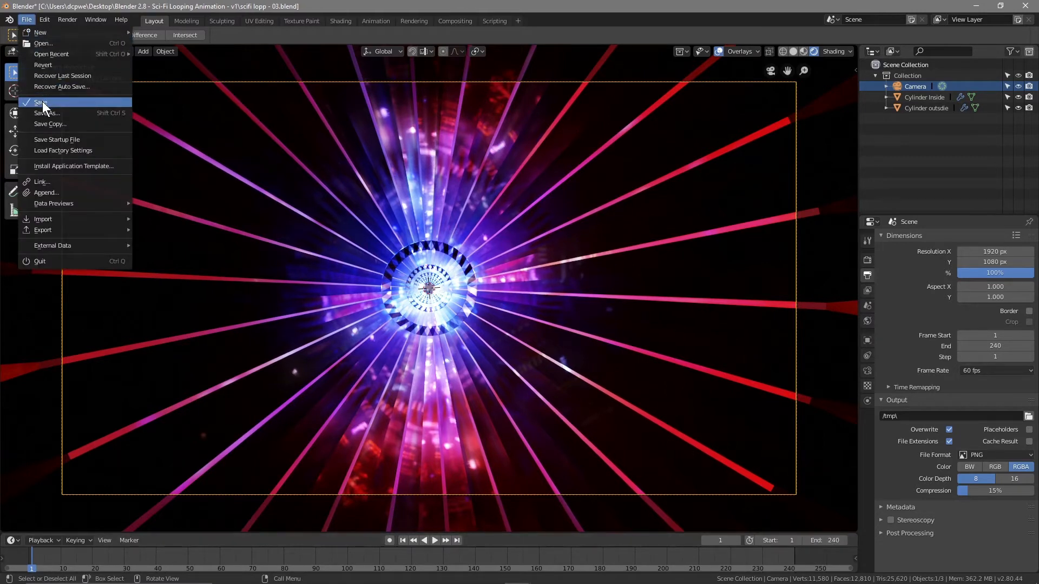
left_click(42, 100)
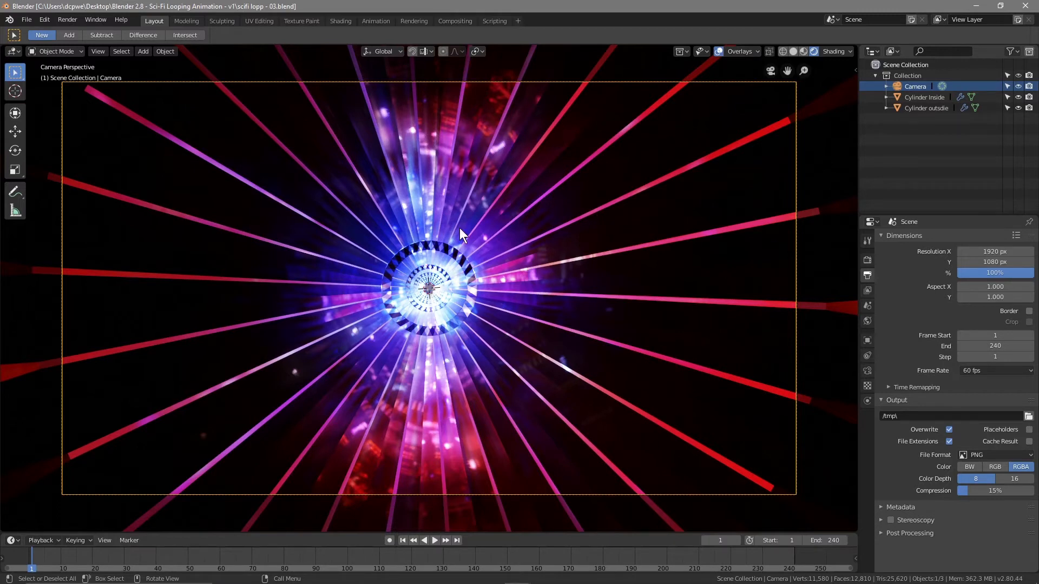
- Enable automatic keyframing and keyframe the camera's location at frame 1, working from the top view in wireframe shading
left_click(866, 276)
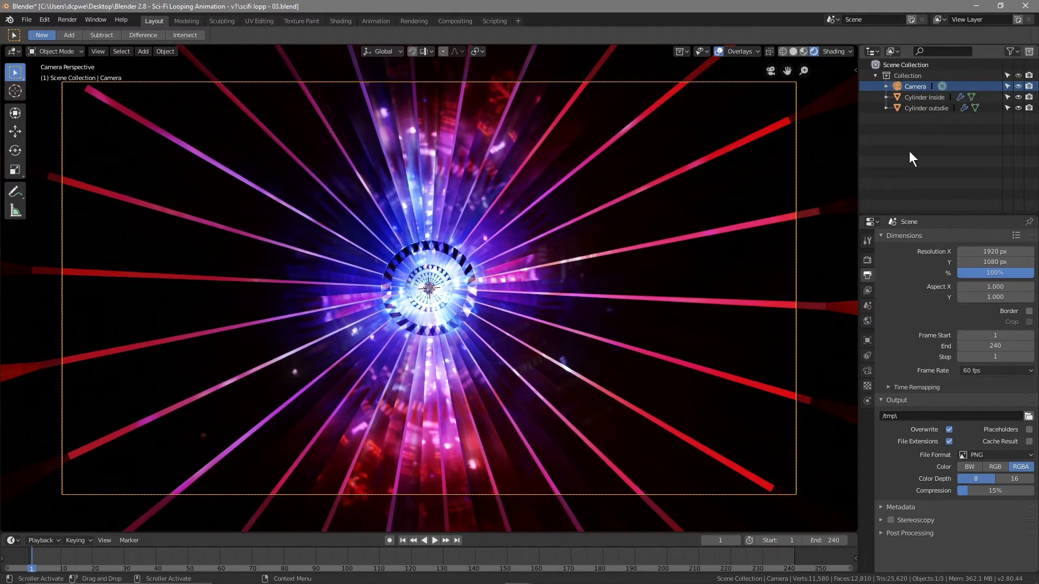
left_click(867, 340)
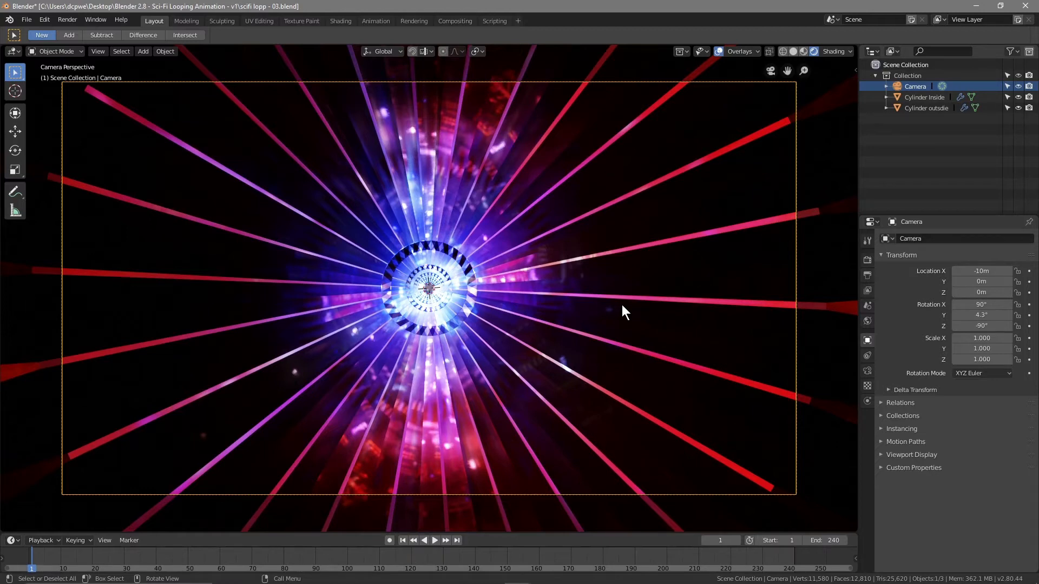
key("KP_7")
scroll(516, 352, "up", 13)
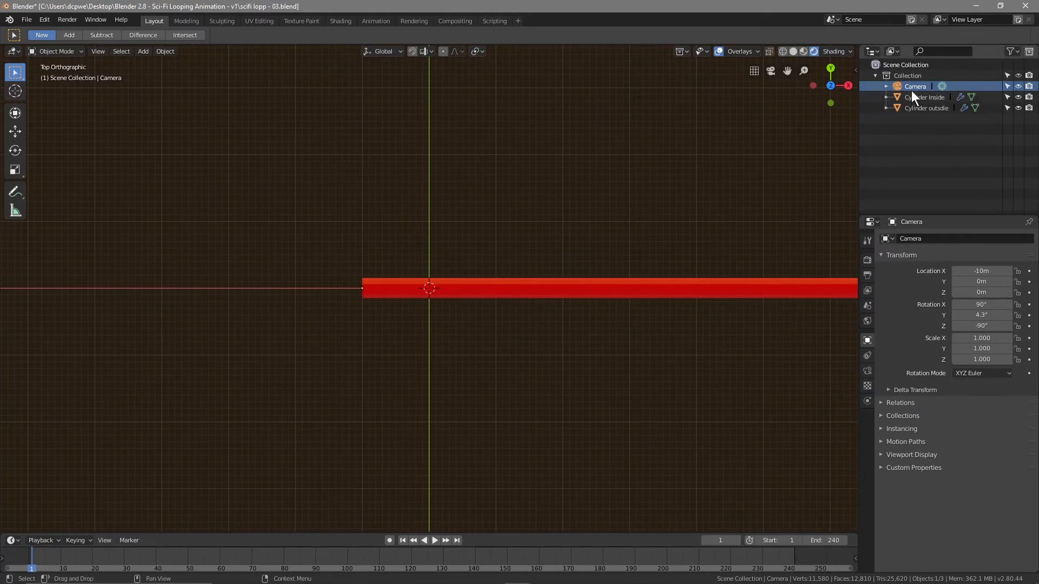
scroll(449, 319, "up", 6)
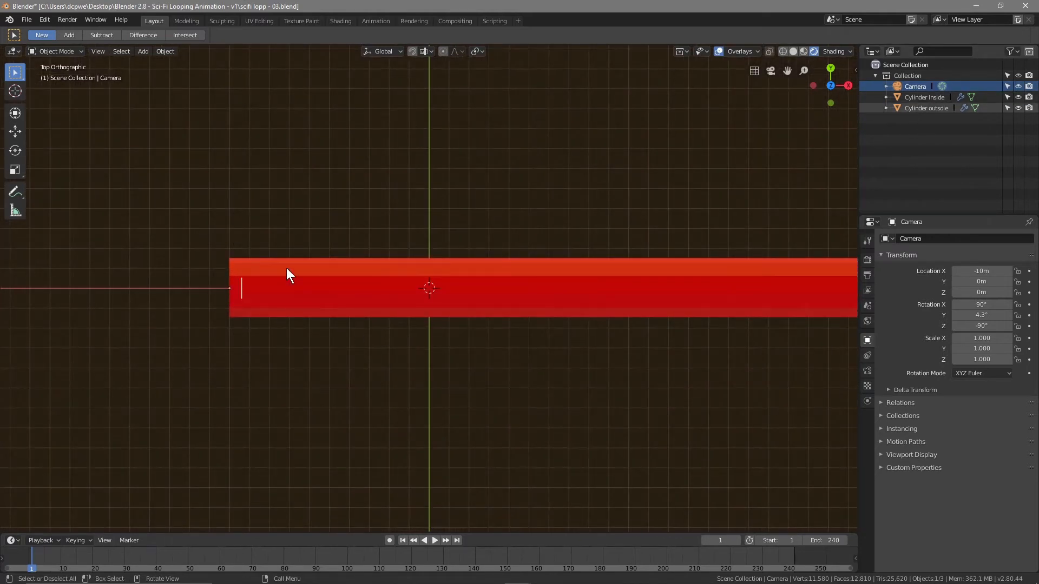
left_click(782, 50)
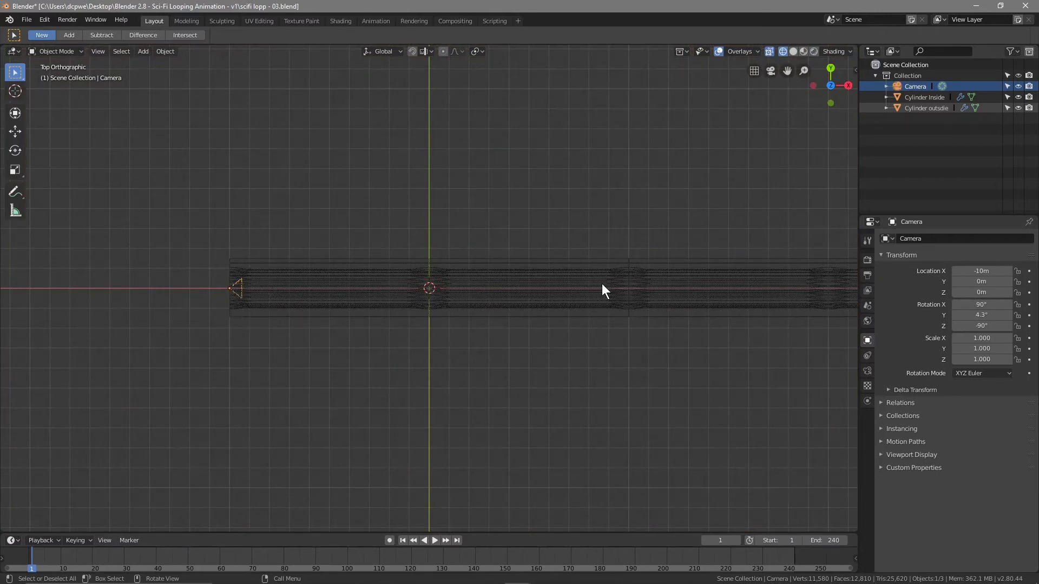
scroll(628, 287, "down", 2)
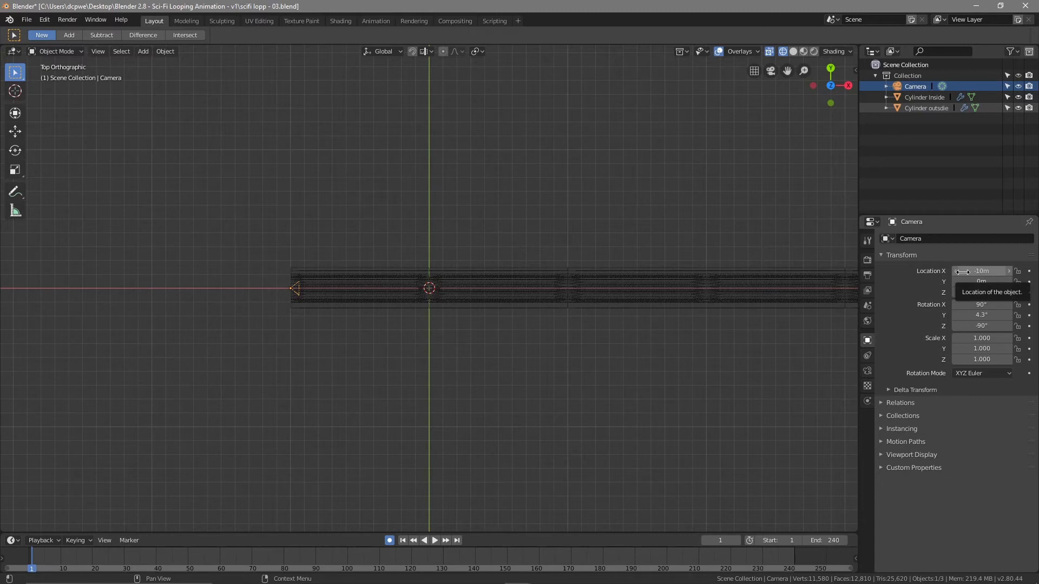
key("i")
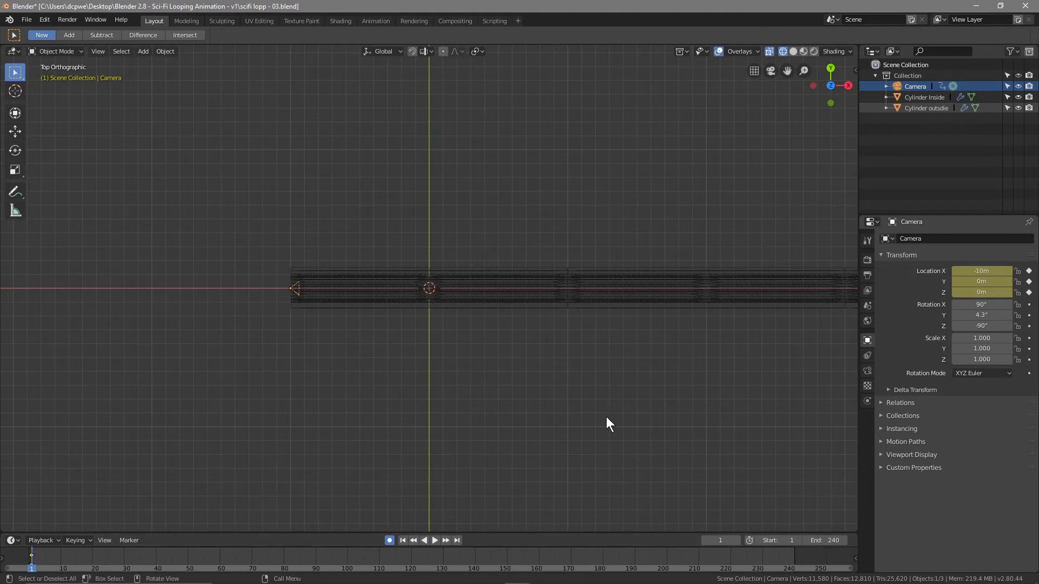
- Keyframe the camera at frame 240 with its position moved 40 m along X, and preview that frame through the camera in rendered shading
left_click(456, 541)
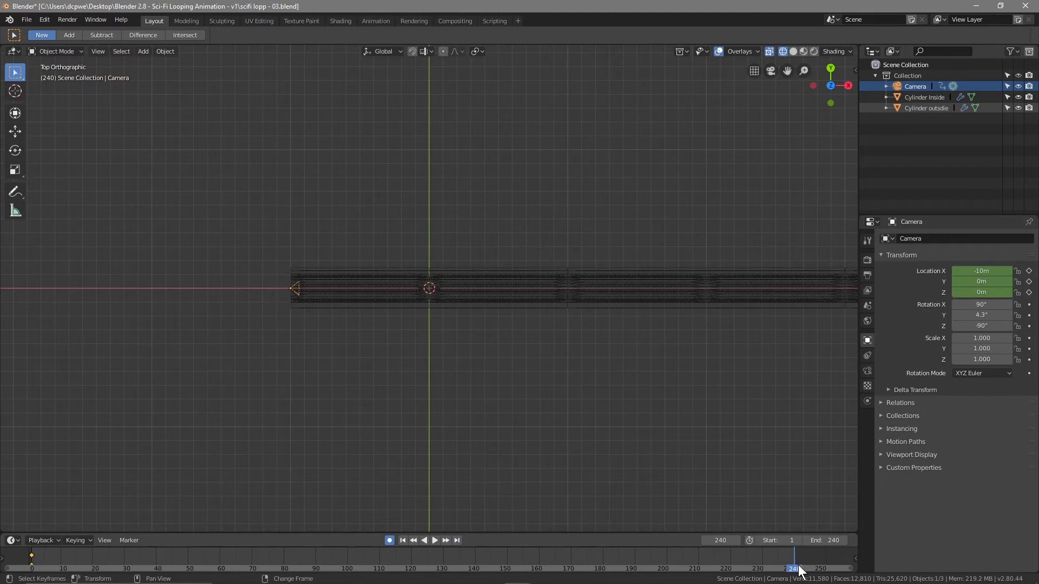
key("i")
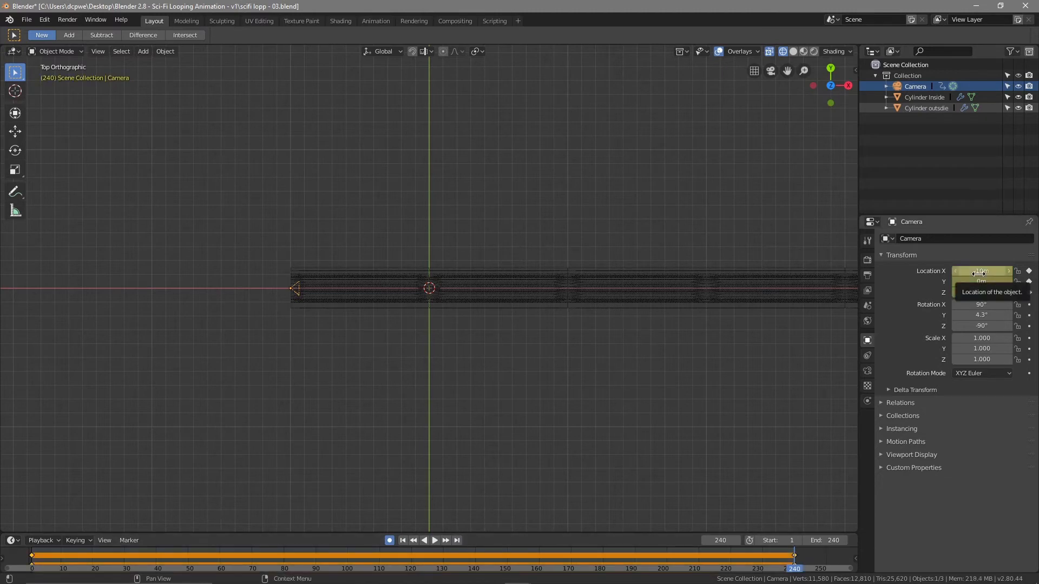
left_click(16, 132)
left_click_drag(322, 288, 15, 294)
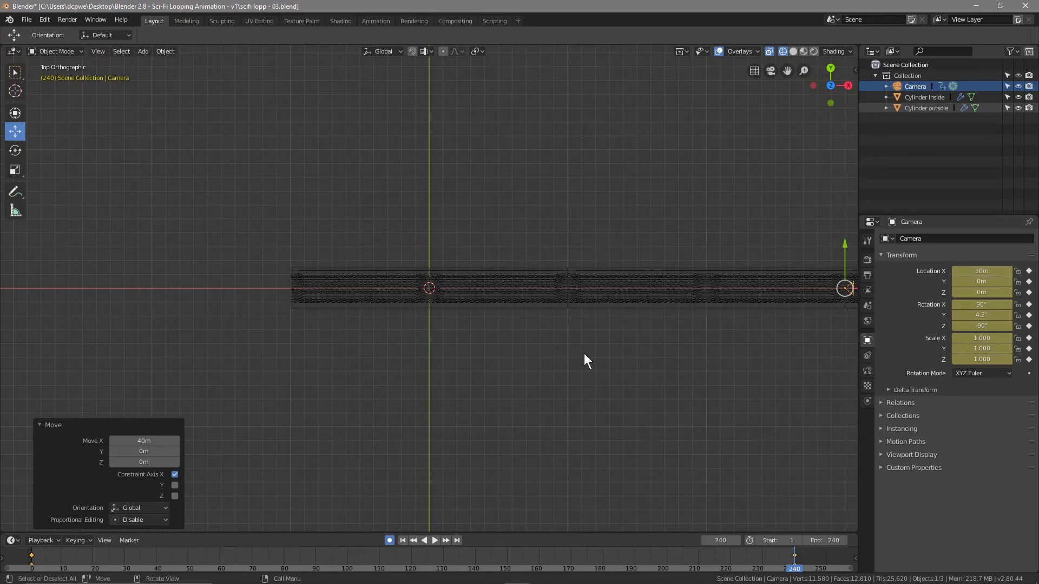
key("KP_0")
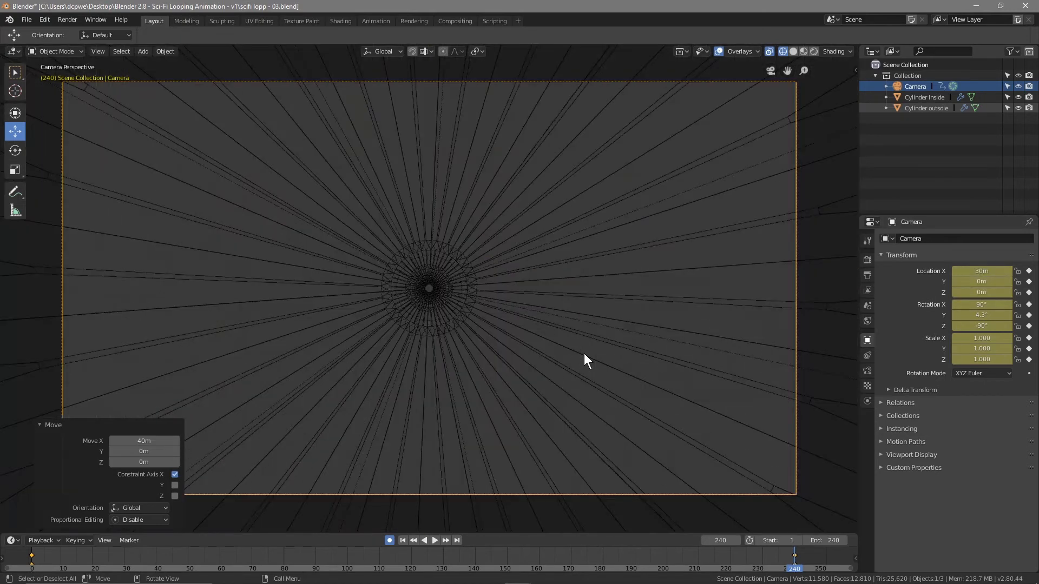
left_click(815, 51)
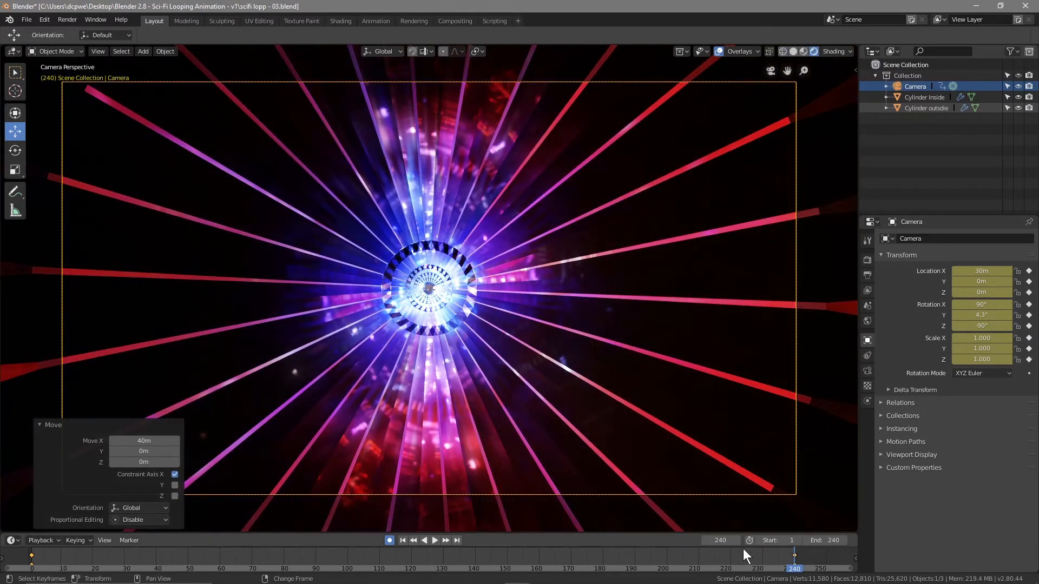
- Turn off automatic keyframing and play the camera animation from frame 1 through the camera view
left_click(389, 540)
left_click(400, 540)
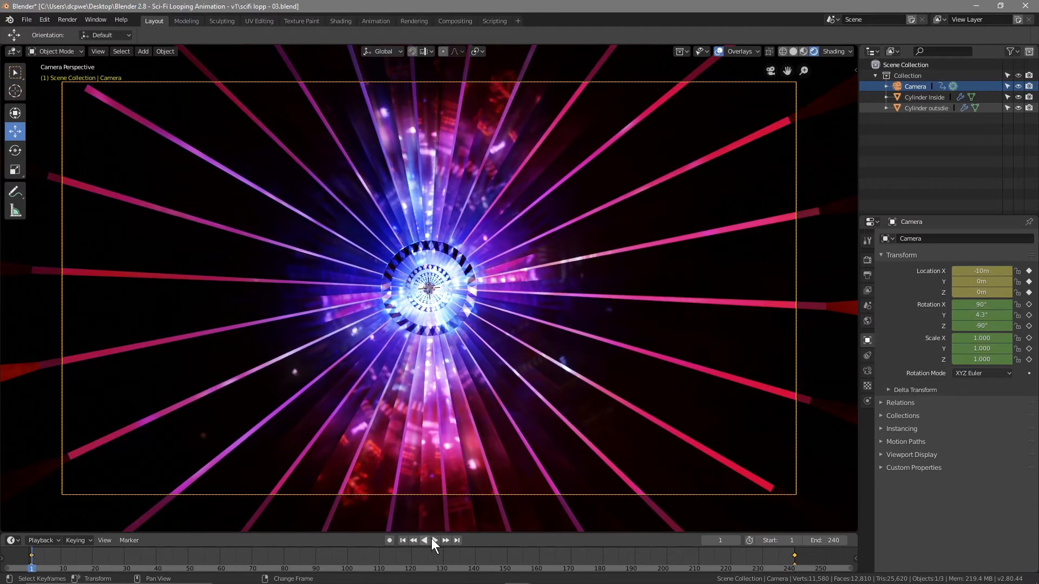
left_click(432, 539)
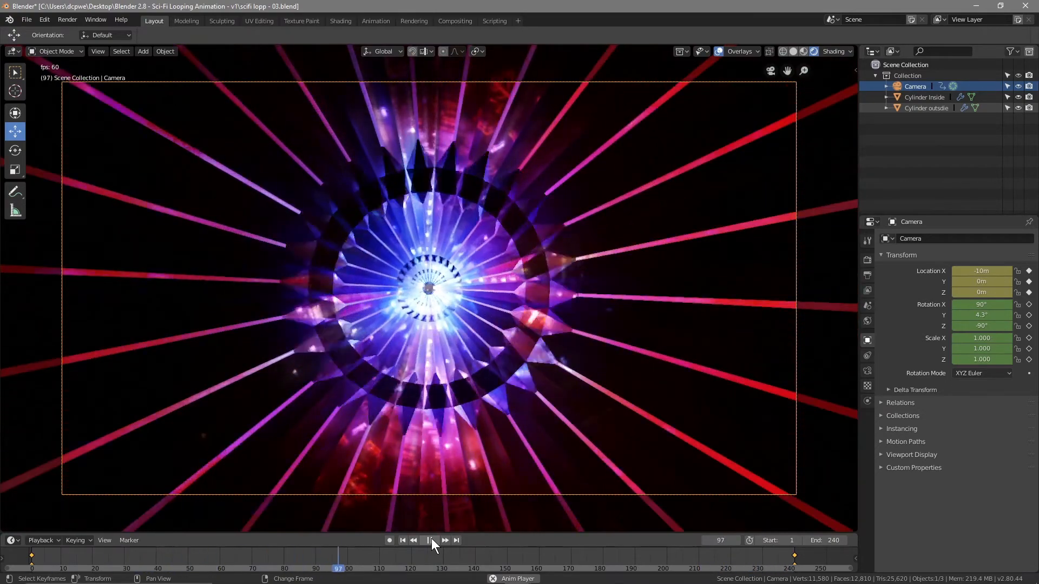
left_click(431, 540)
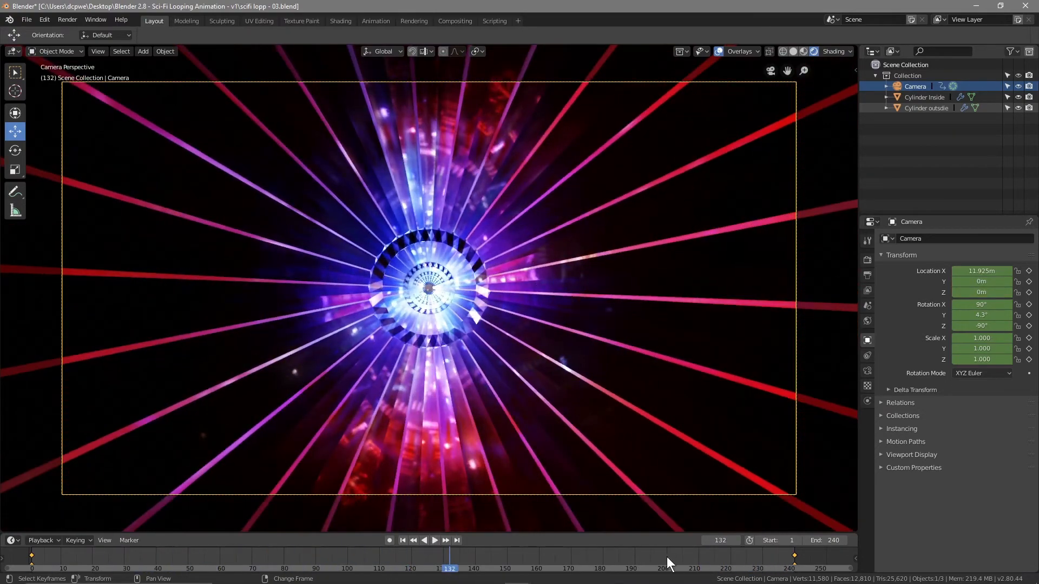
- Compare the camera view at frame 240 with the view at frame 1
left_click(455, 540)
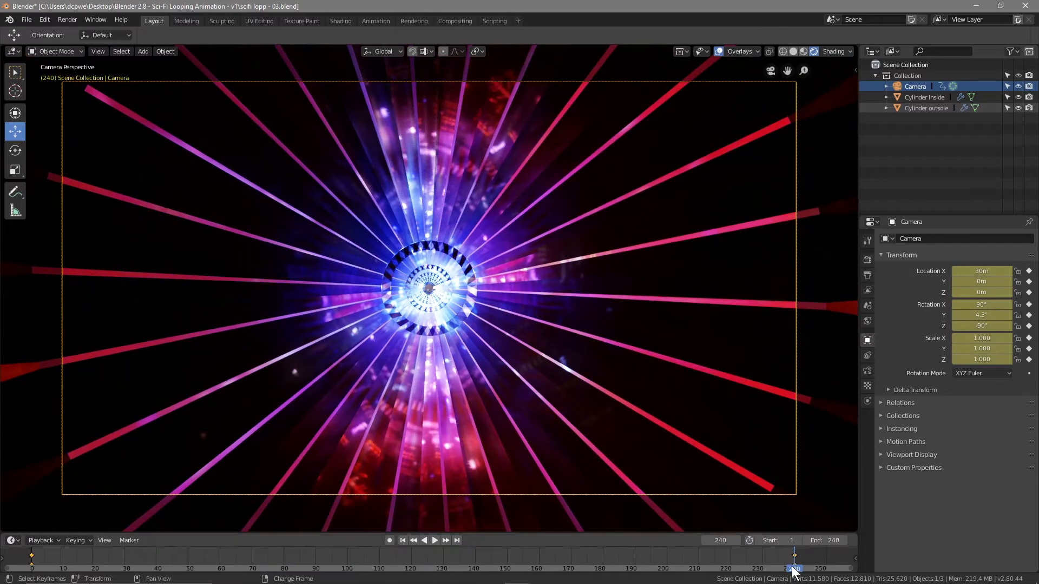
left_click(403, 540)
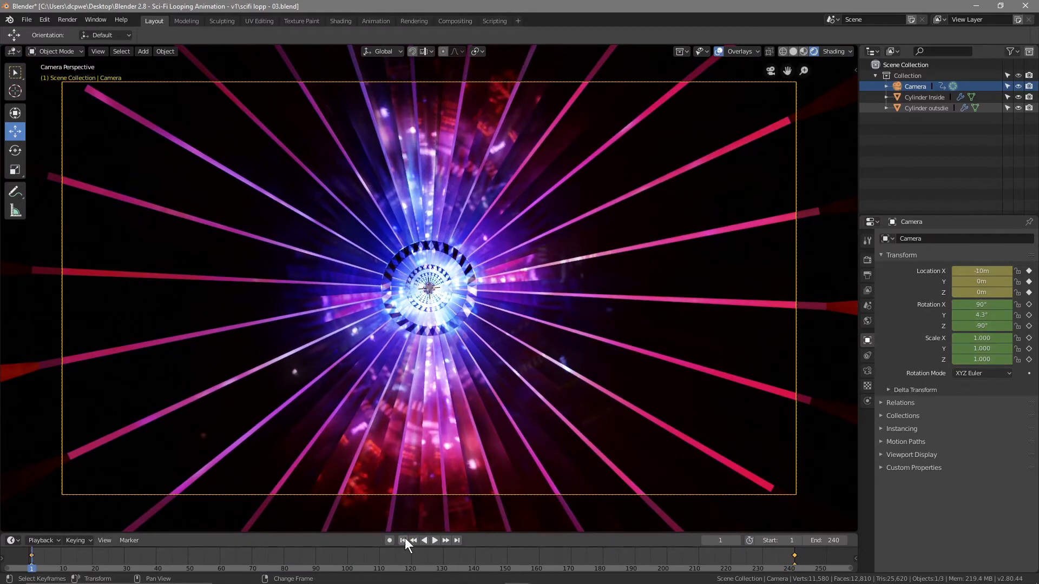
left_click(453, 538)
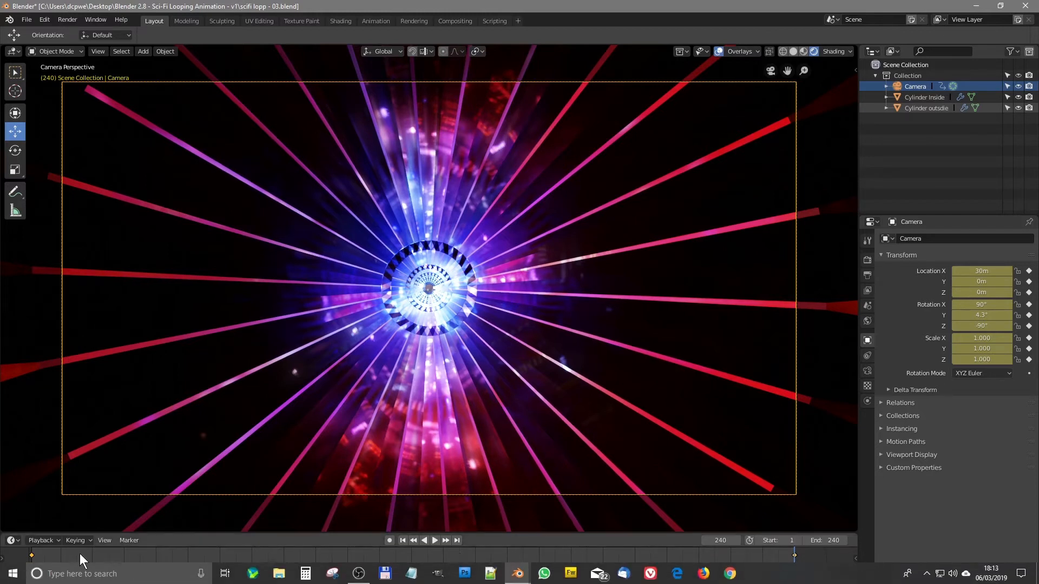
- Copy the camera's X location from frame 239 and keyframe it as 29.8326 m at frame 240, enabling automatic keyframing only for this edit
left_click(704, 540)
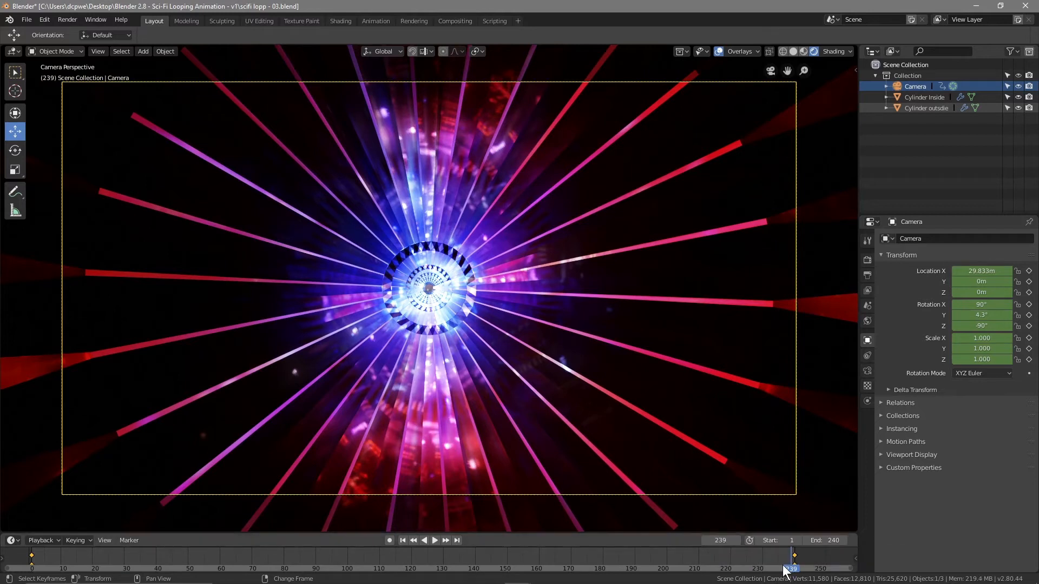
left_click(973, 271)
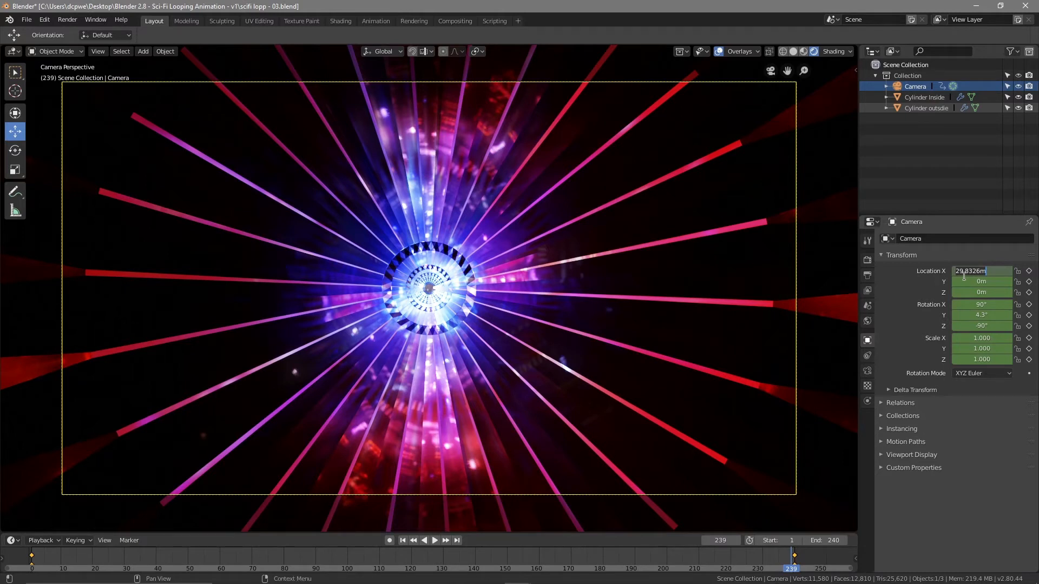
left_click(521, 536)
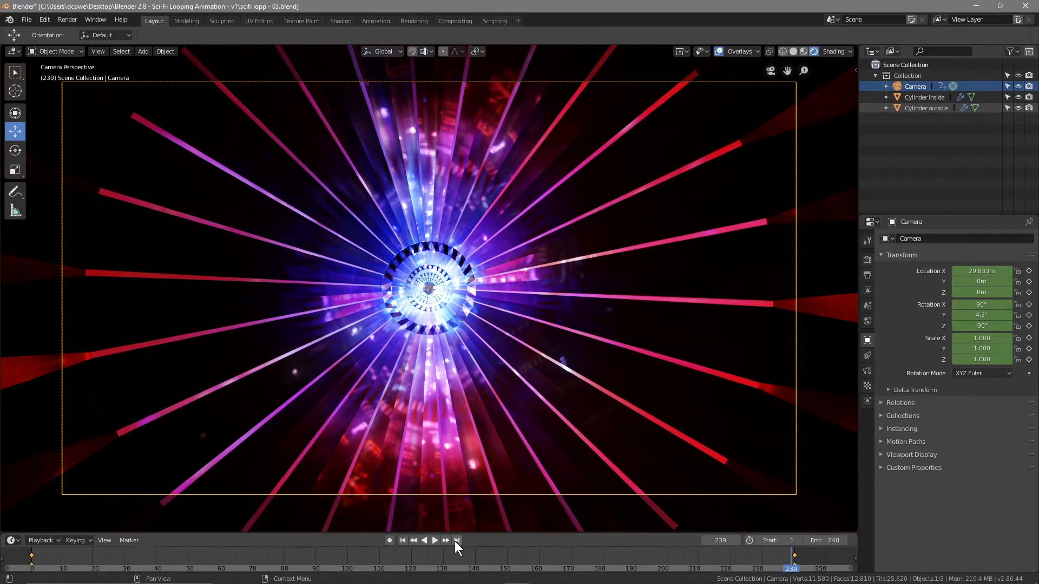
left_click(457, 541)
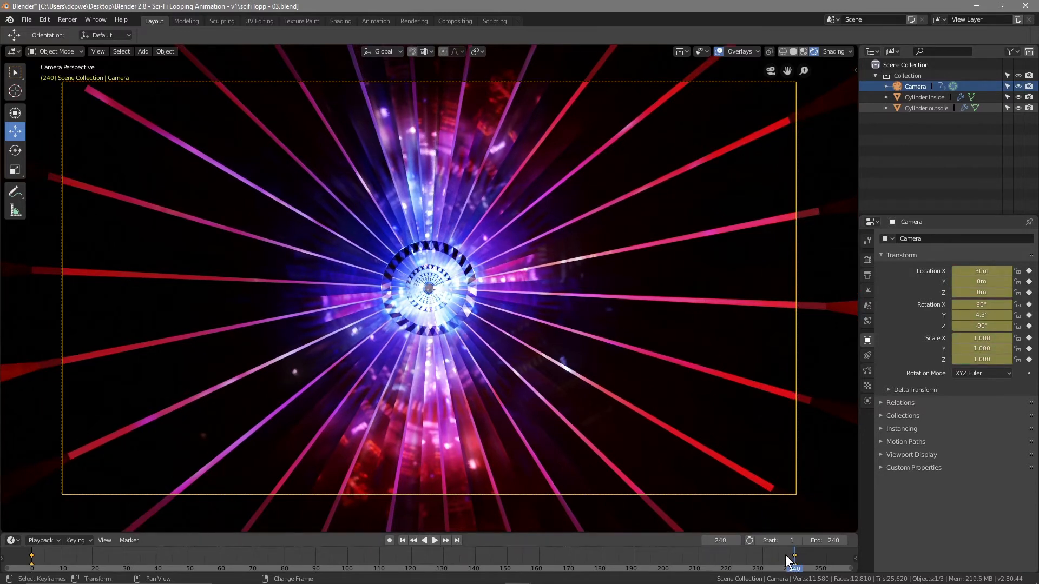
left_click(389, 540)
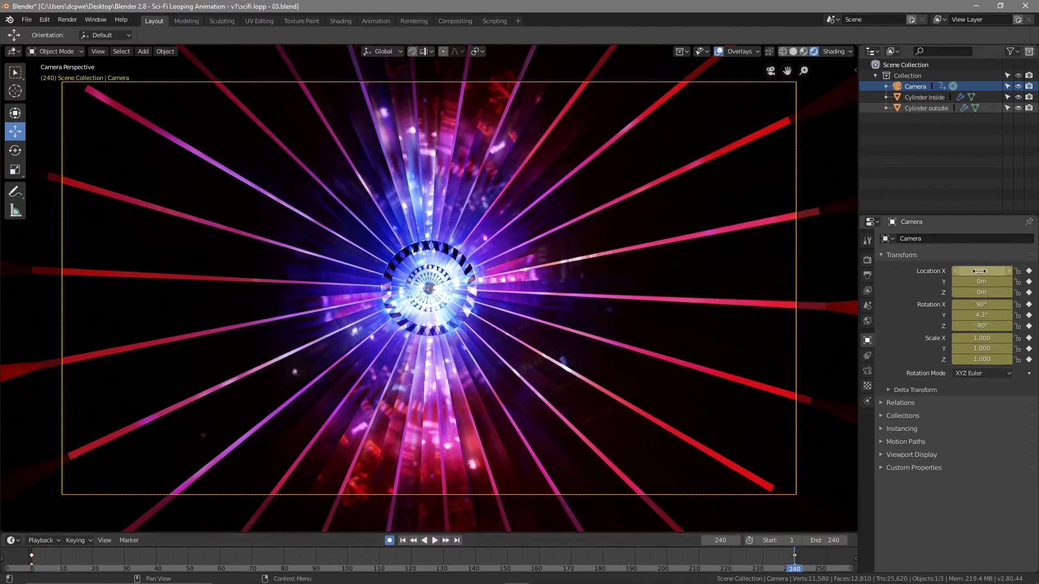
left_click(1007, 272)
type("29.8326m")
key("Return")
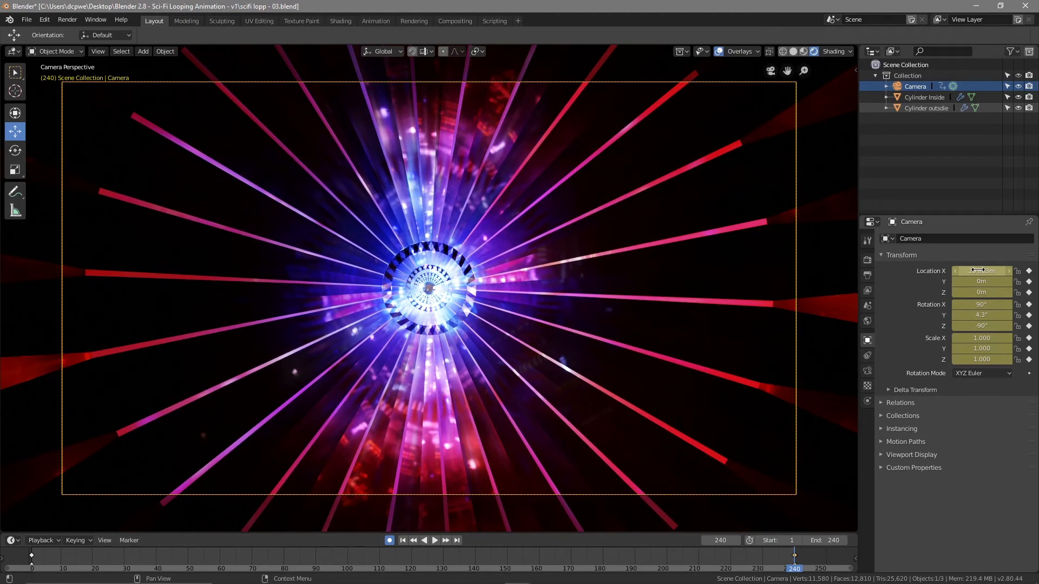
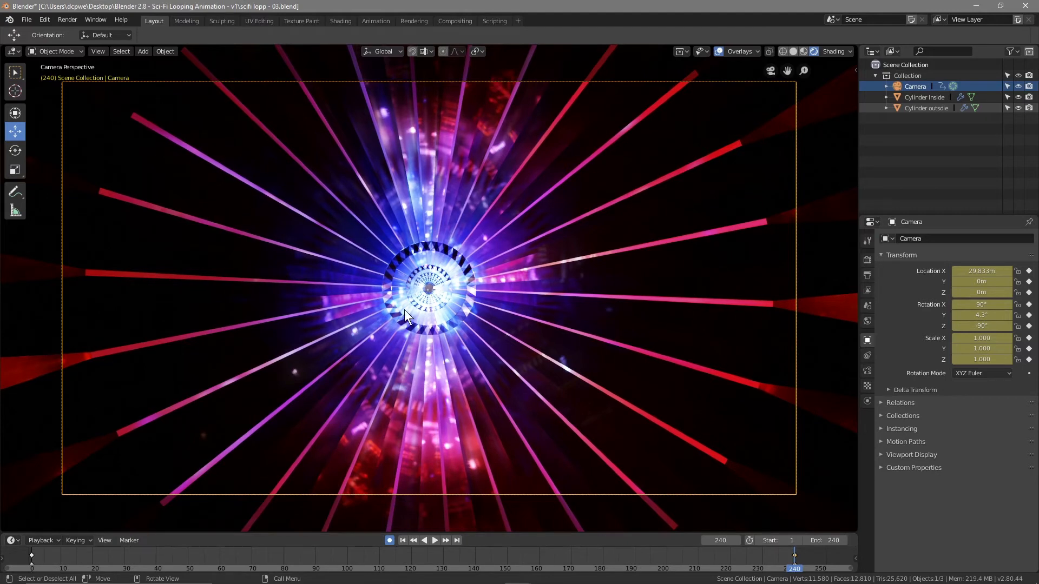
left_click(389, 540)
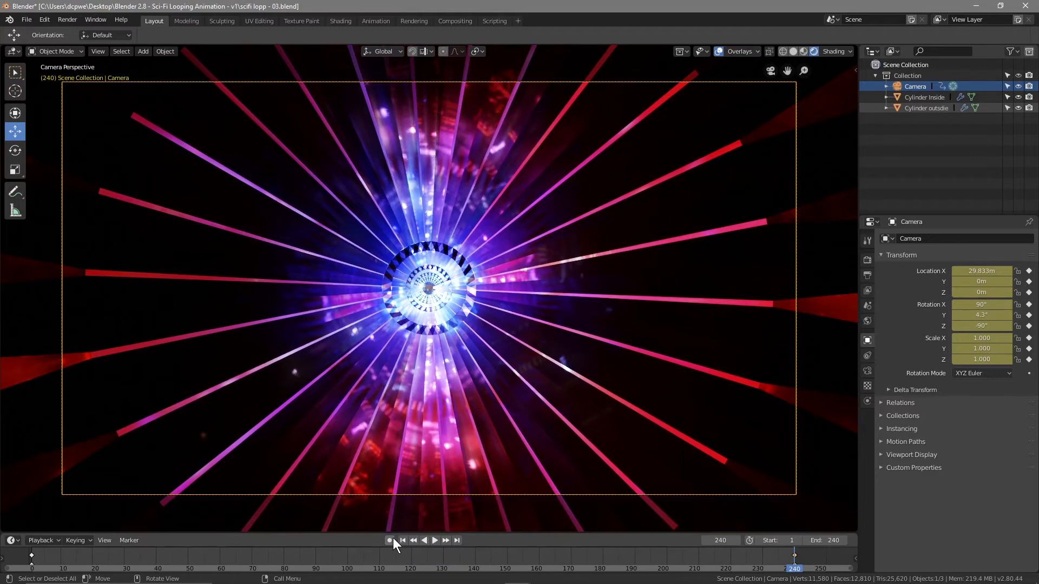
- Play the animation from frame 1 to check how smoothly the adjusted camera movement loops
left_click(403, 540)
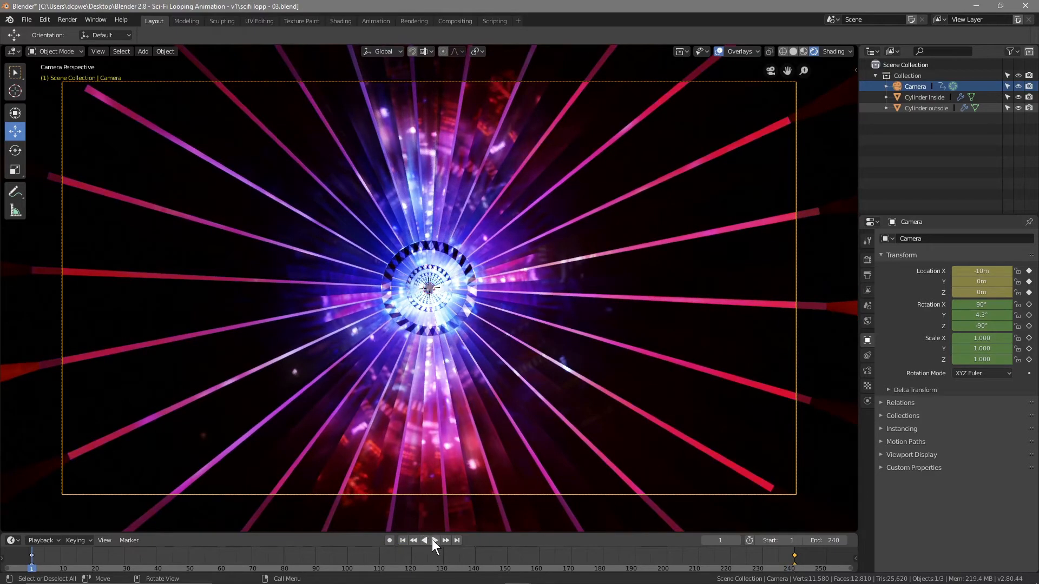
left_click(434, 541)
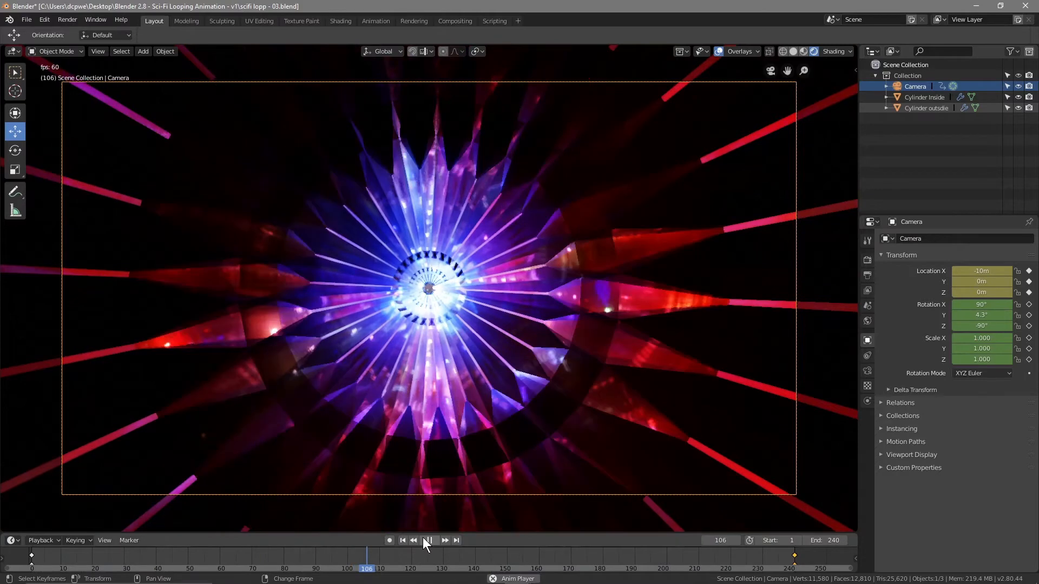
left_click(429, 540)
- Alternate between frames 1 and 240 to compare how the tunnel looks at both ends of the loop
left_click(402, 540)
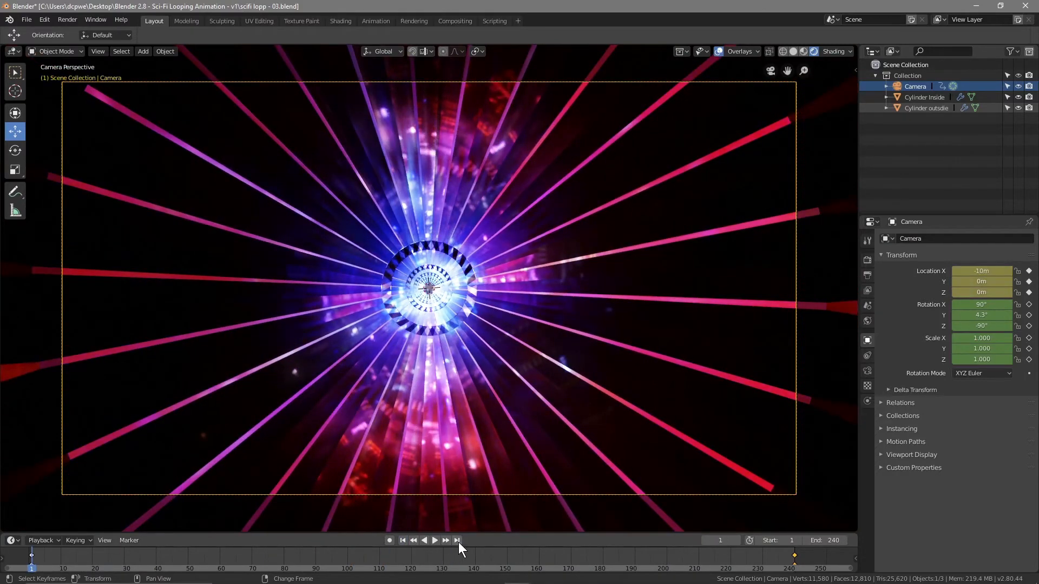
left_click(458, 541)
left_click(402, 540)
left_click(456, 540)
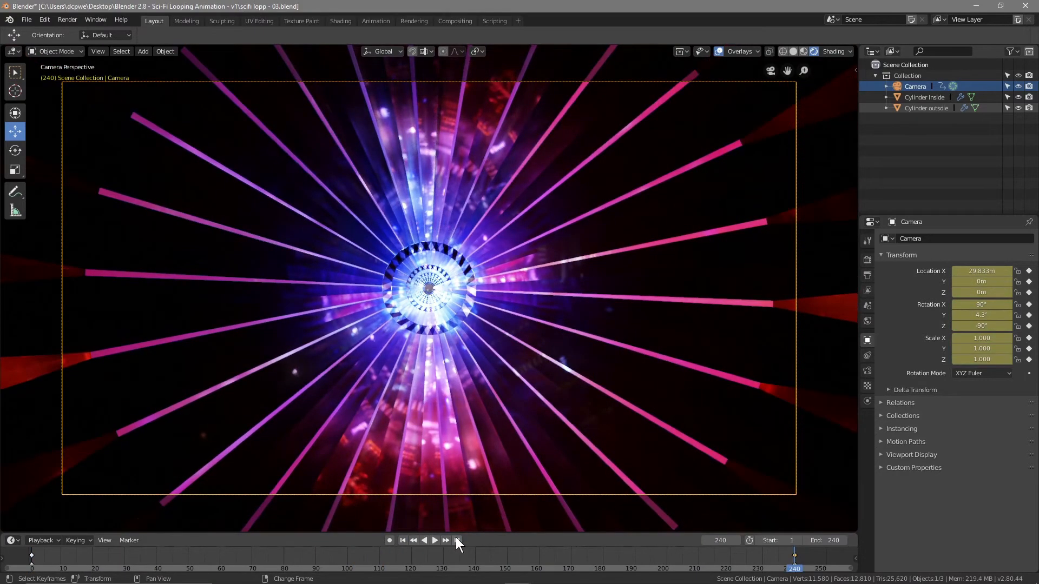
left_click(402, 539)
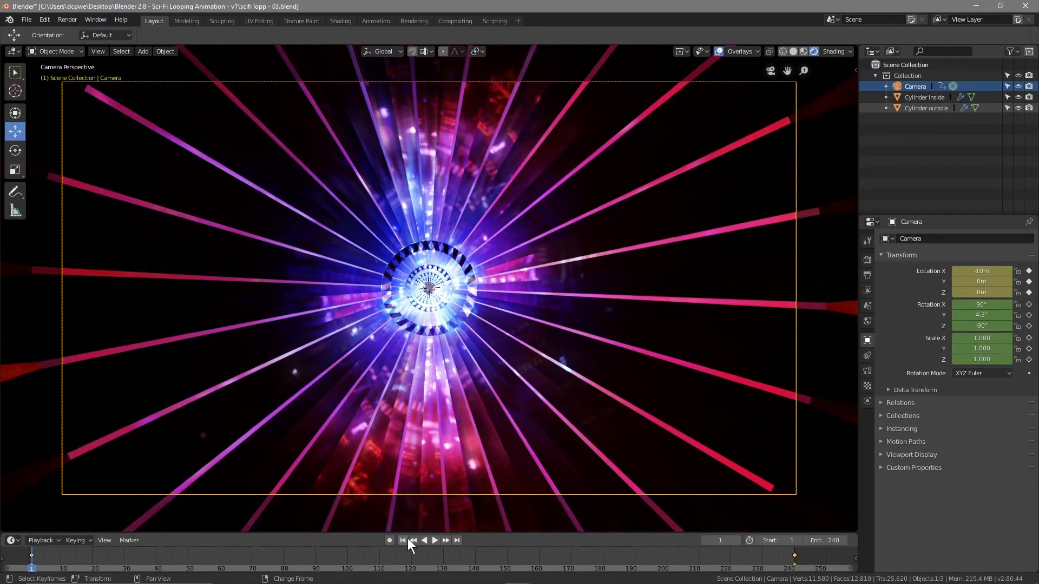
left_click(461, 540)
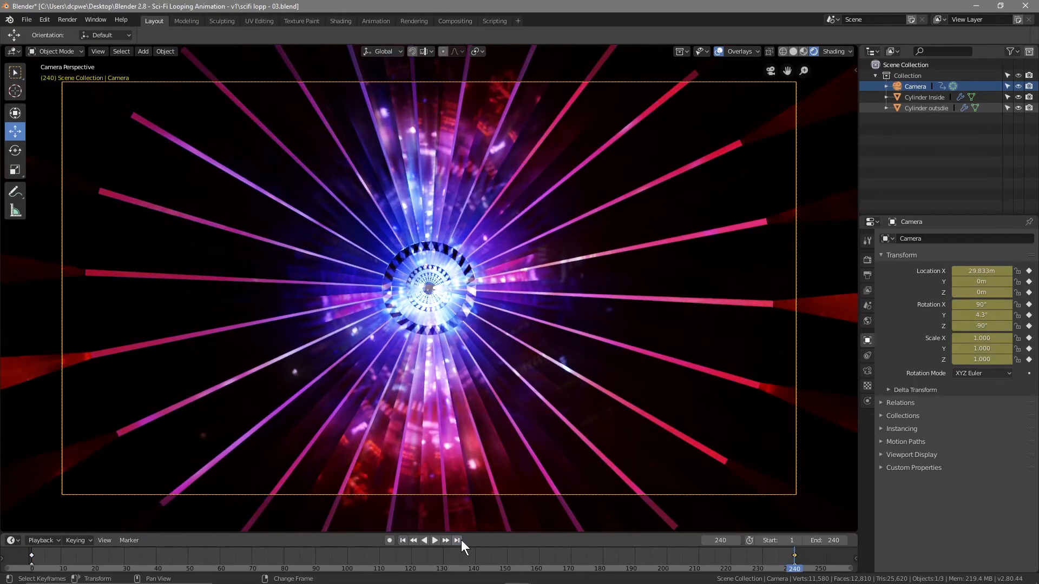
left_click(406, 540)
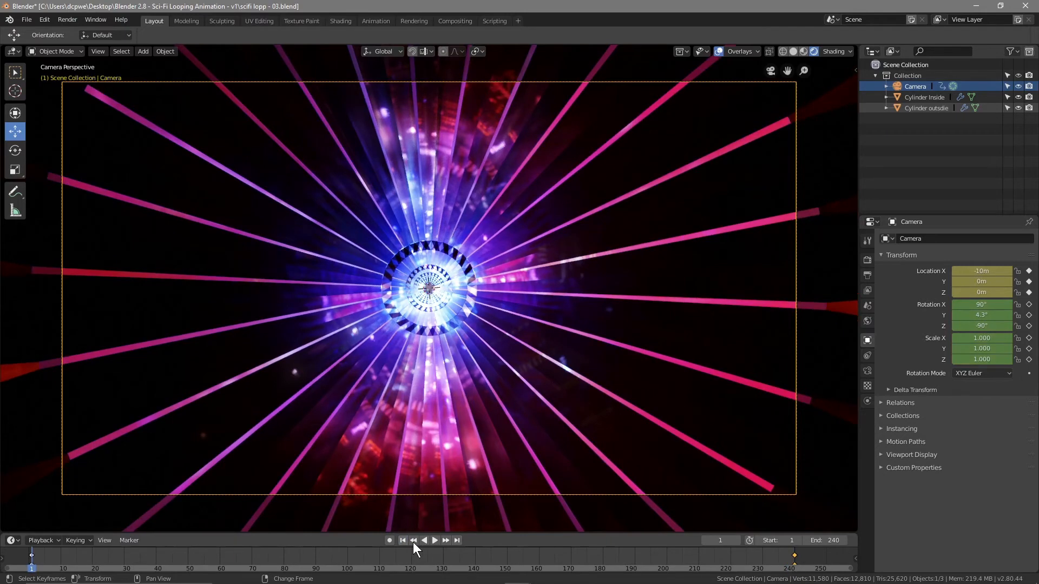
left_click(457, 541)
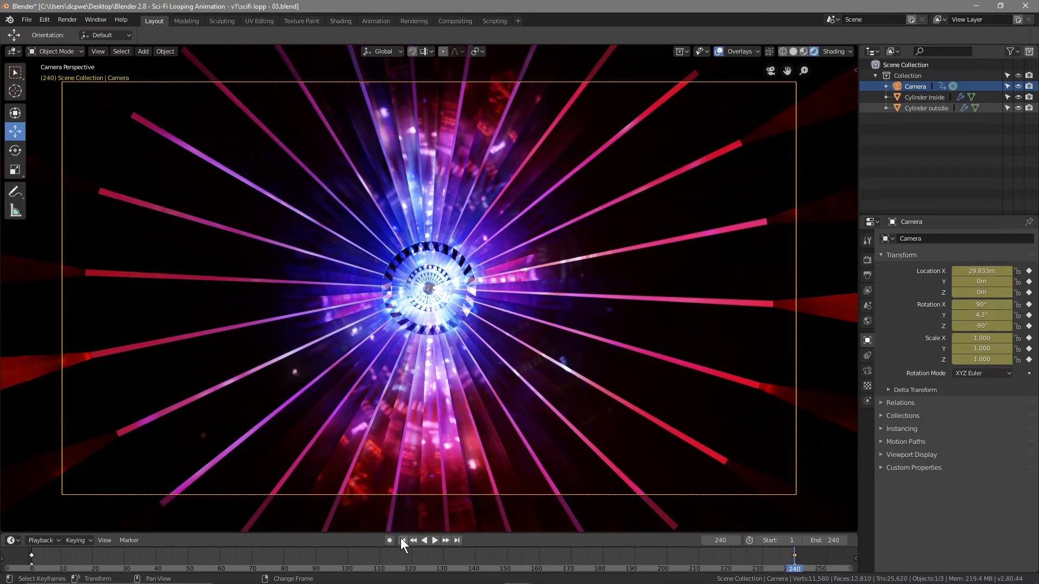
left_click(402, 540)
left_click(456, 540)
- Examine the camera's frame 240 position along the tunnel from the top view and return to the camera view
middle_click_drag(526, 342, 444, 365)
key("KP_0")
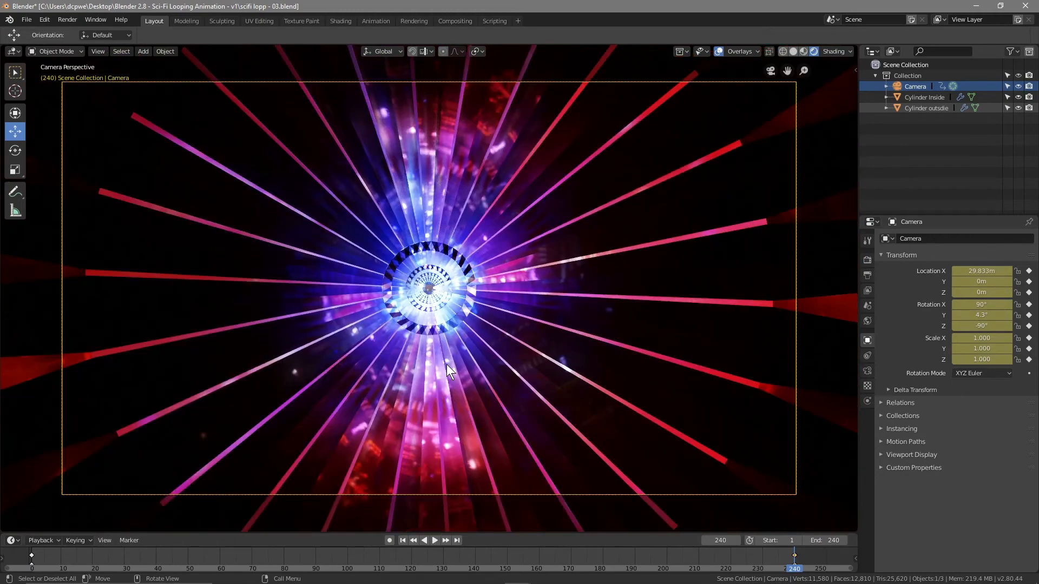
key("KP_7")
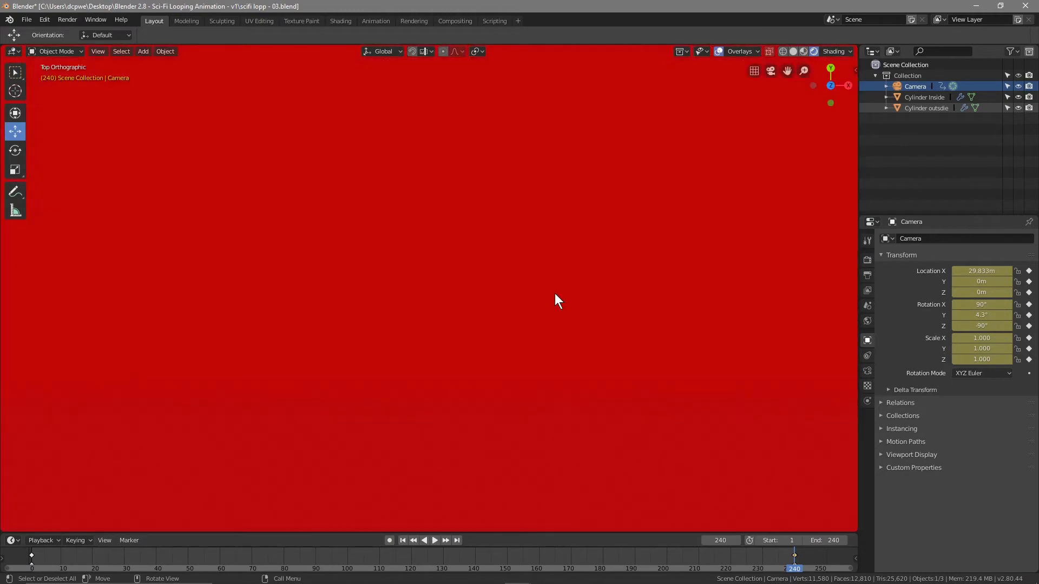
scroll(556, 297, "down", 3)
scroll(528, 296, "down", 7)
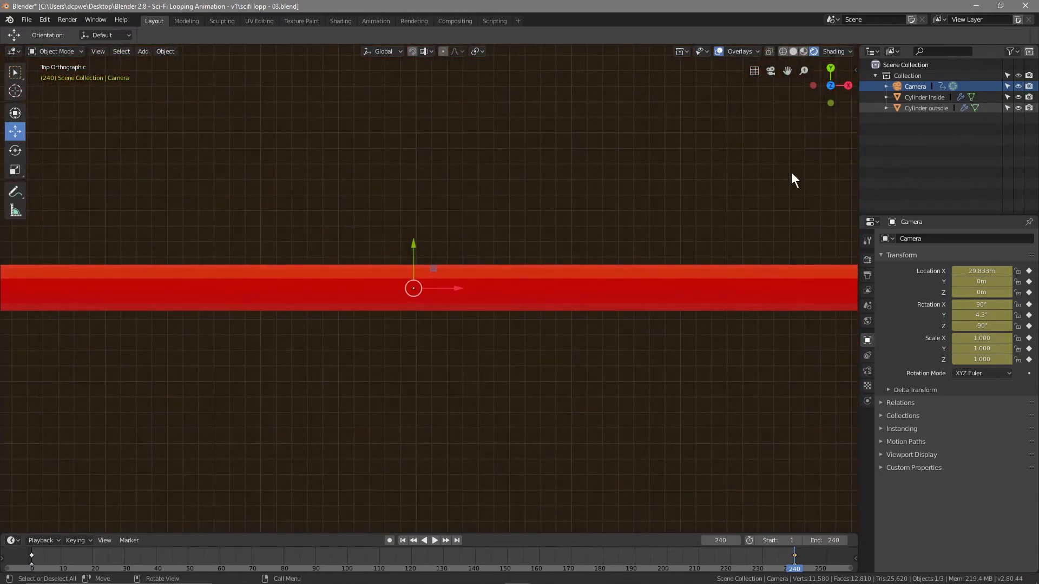
scroll(367, 302, "down", 3)
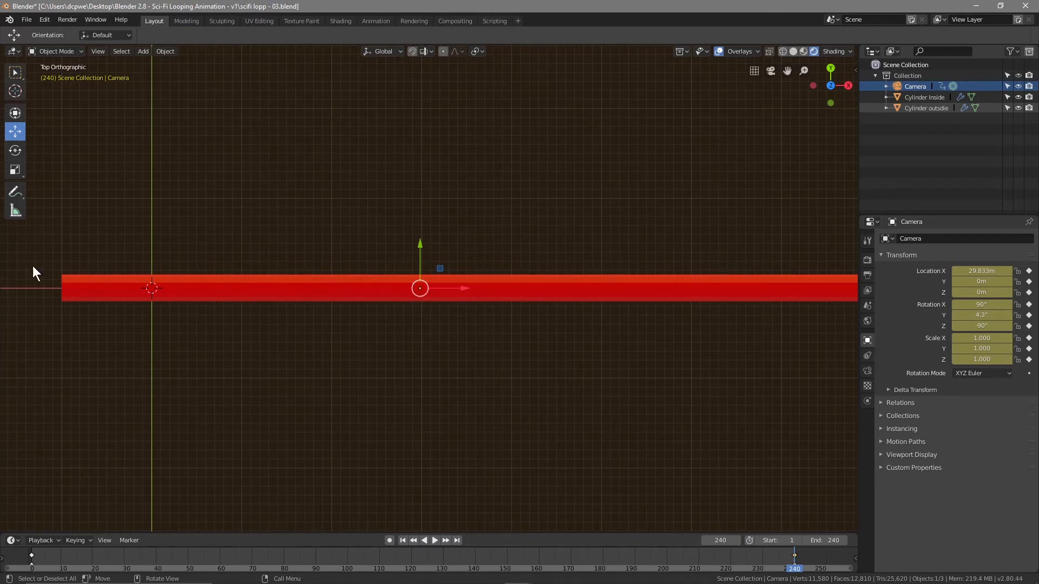
key("KP_0")
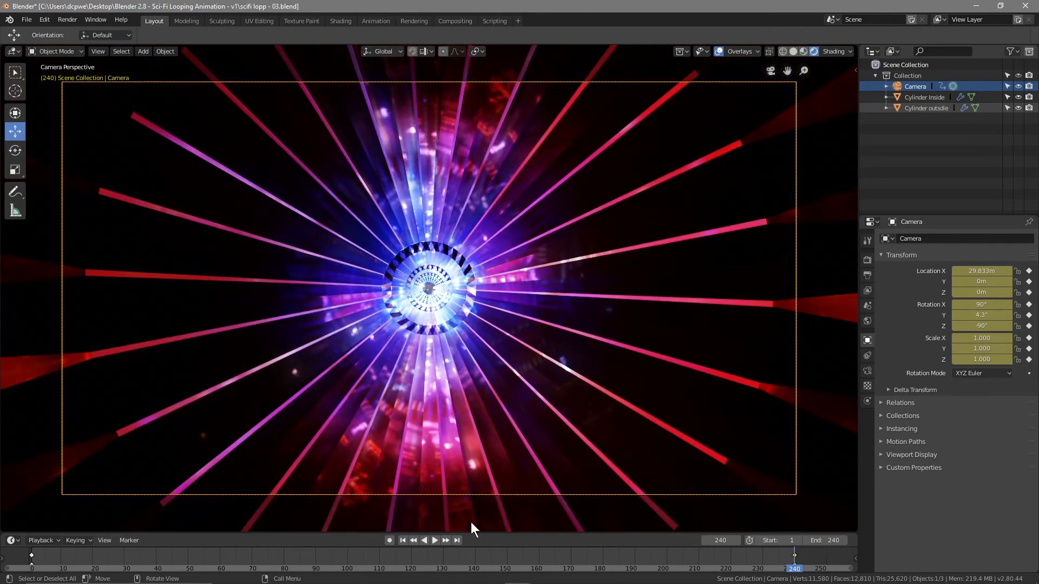
- Replay the looping animation through the camera and check the jump between its first and last frames
left_click(435, 540)
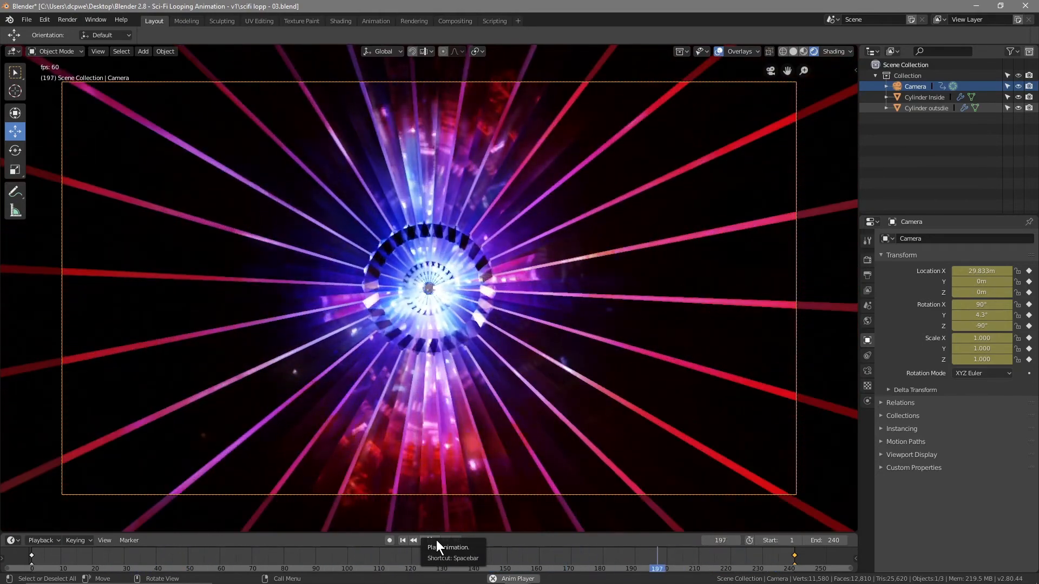
left_click(436, 540)
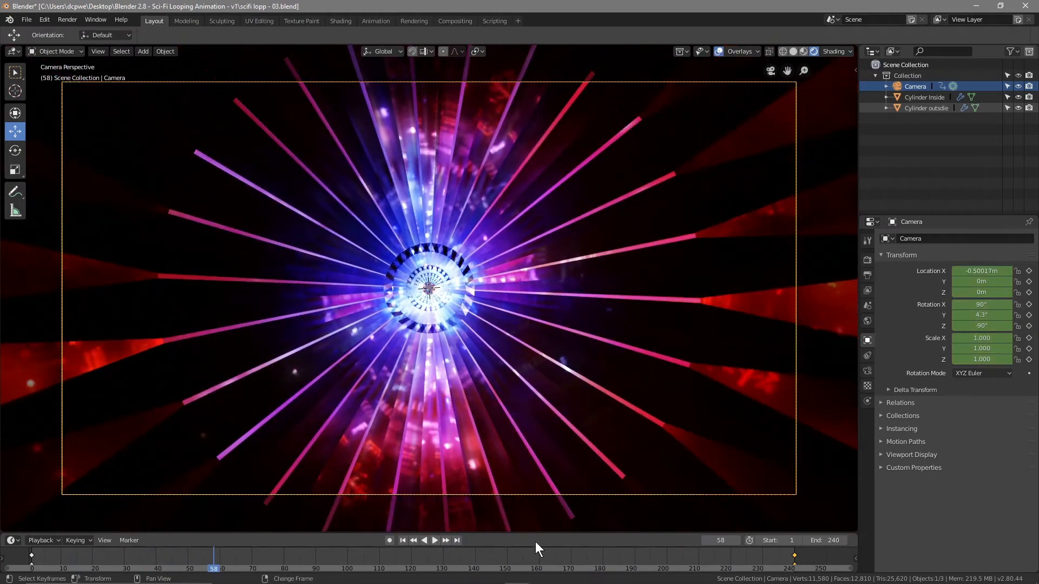
left_click(405, 539)
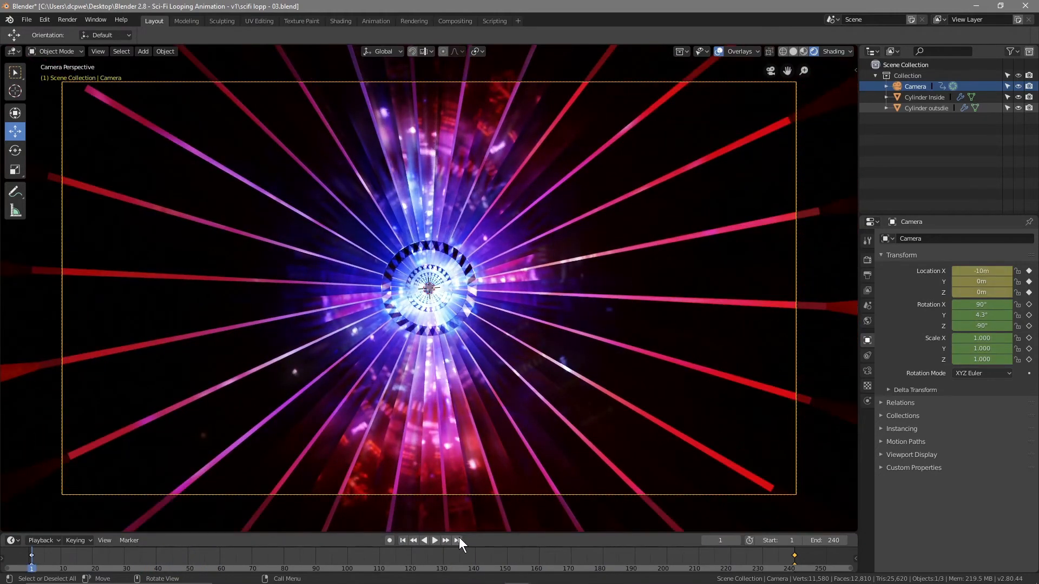
left_click(458, 539)
left_click(404, 540)
left_click(456, 541)
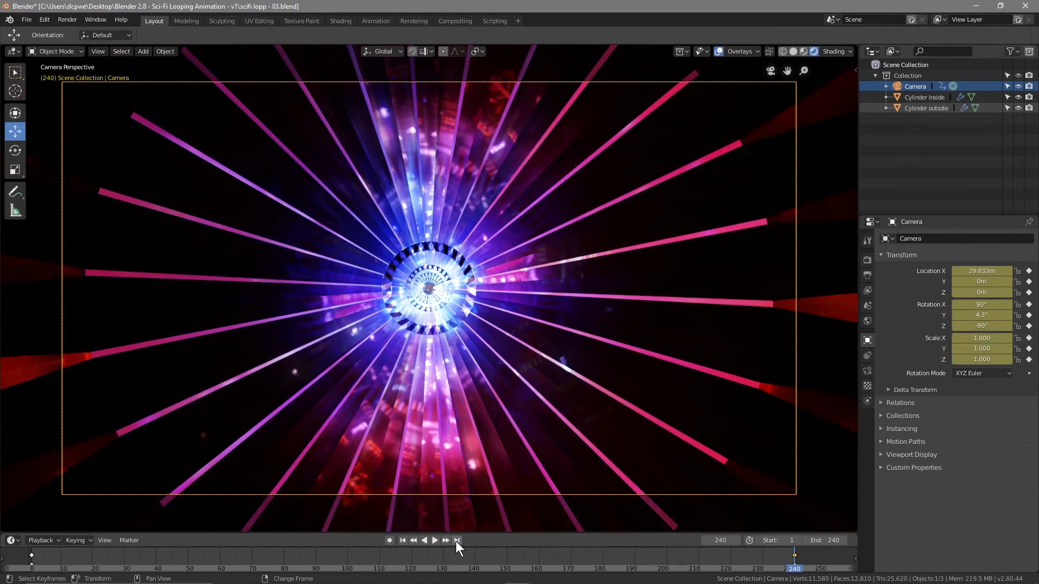
left_click(405, 536)
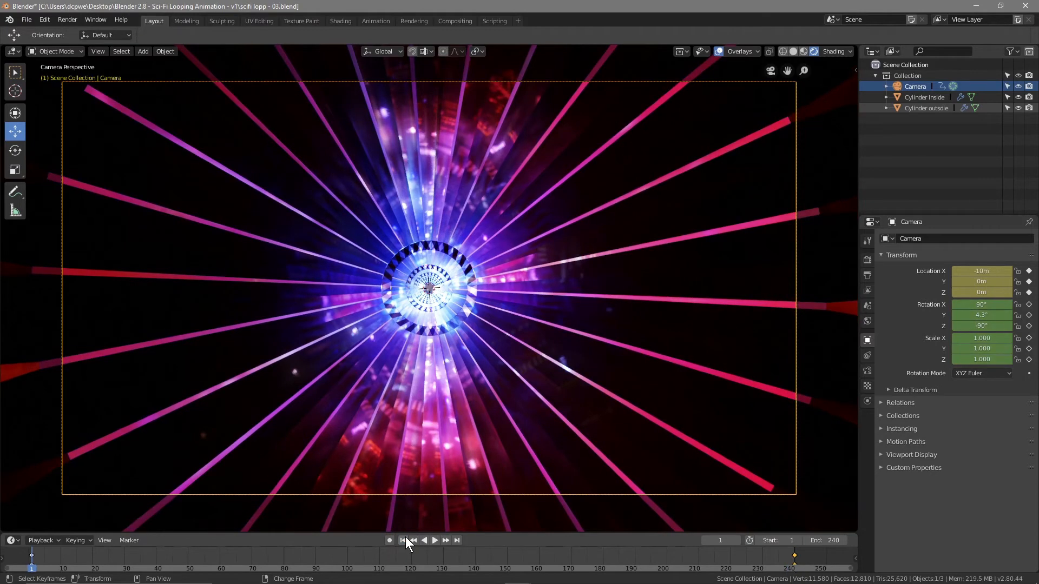
left_click(457, 540)
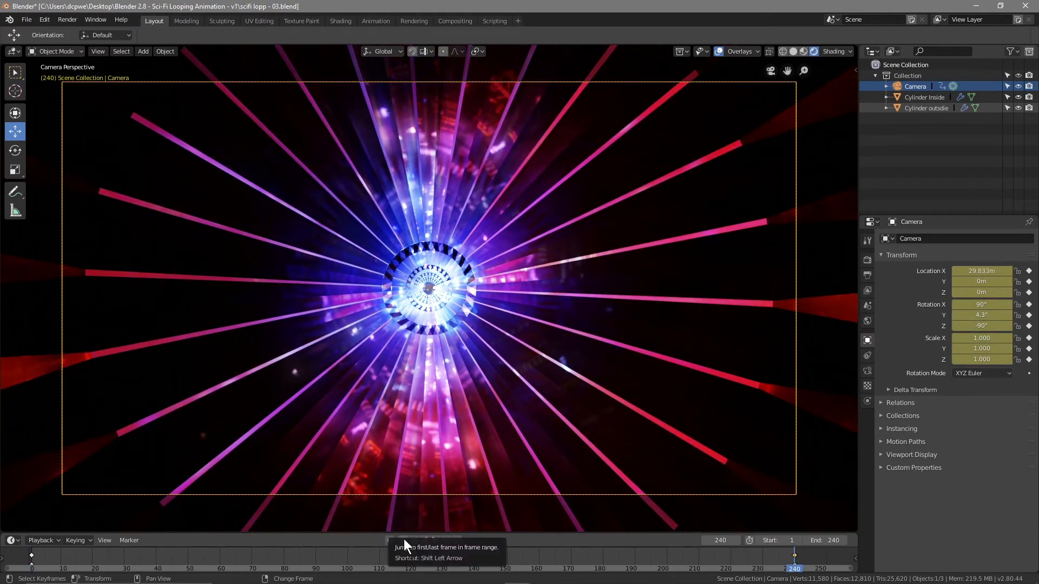
left_click(404, 539)
left_click(457, 540)
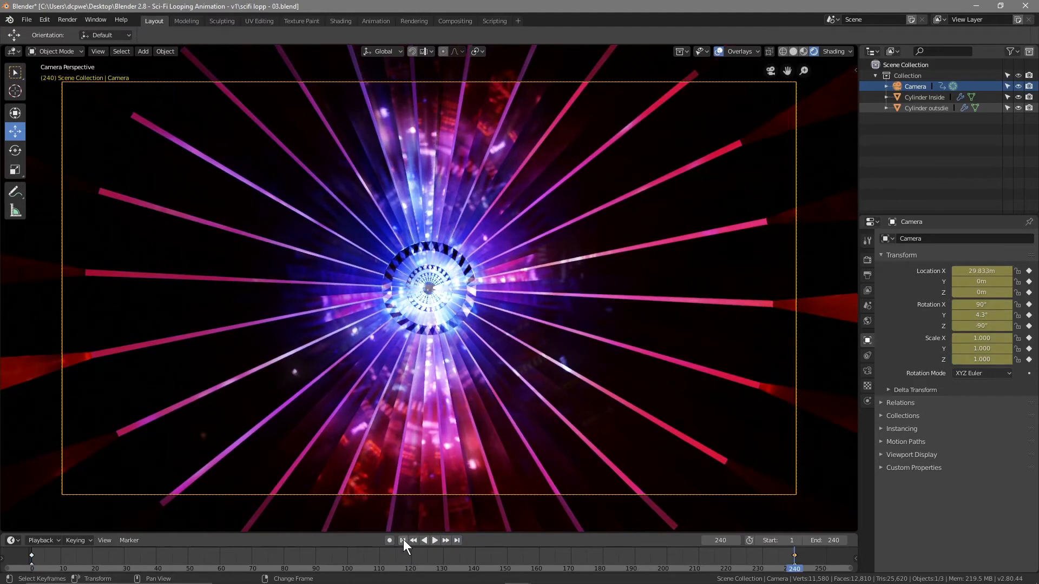
left_click(402, 540)
left_click(453, 540)
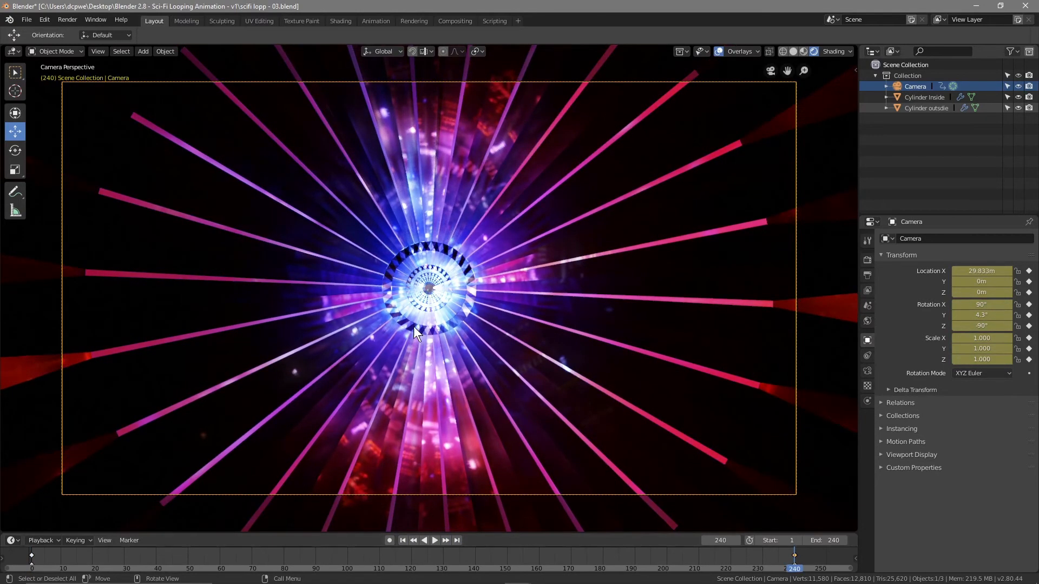
- View frame 1 and frame 240 of the loop, and save the Blender file
left_click(404, 540)
left_click(459, 538)
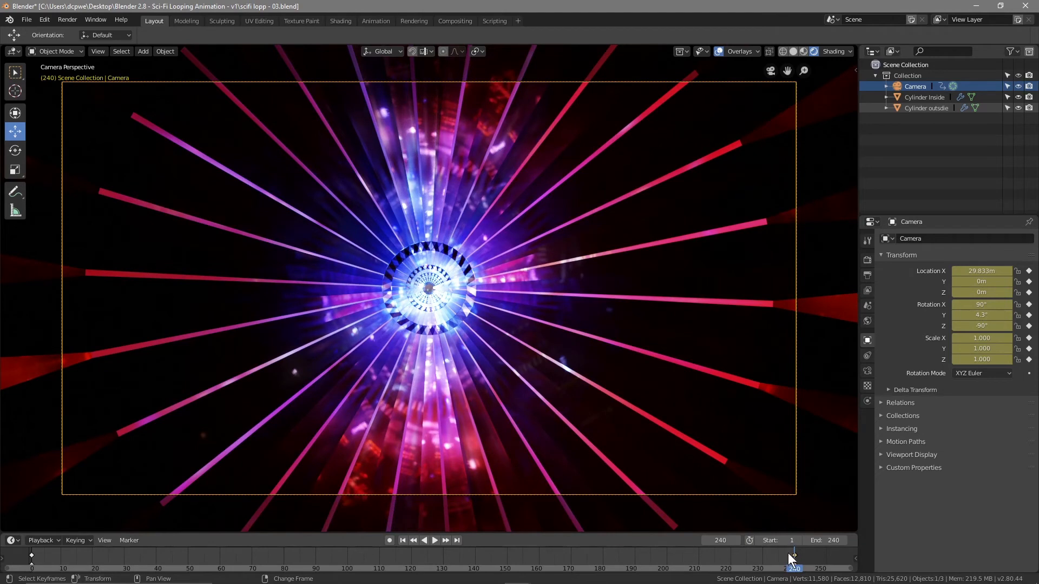
left_click(26, 20)
left_click(43, 103)
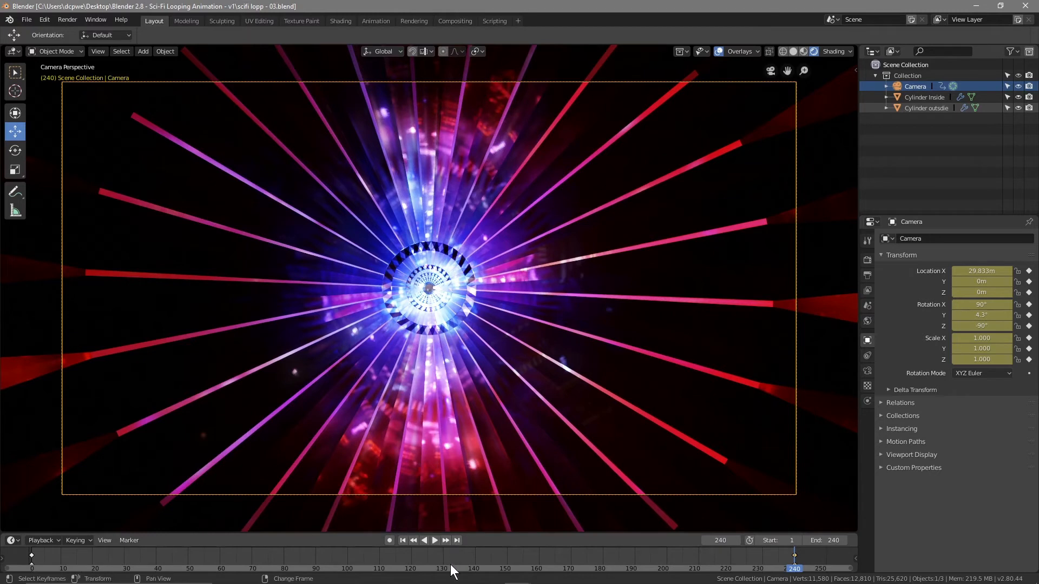
- Enable automatic keyframing and keyframe the world Mapping node's rotation at frame 240
left_click(31, 556)
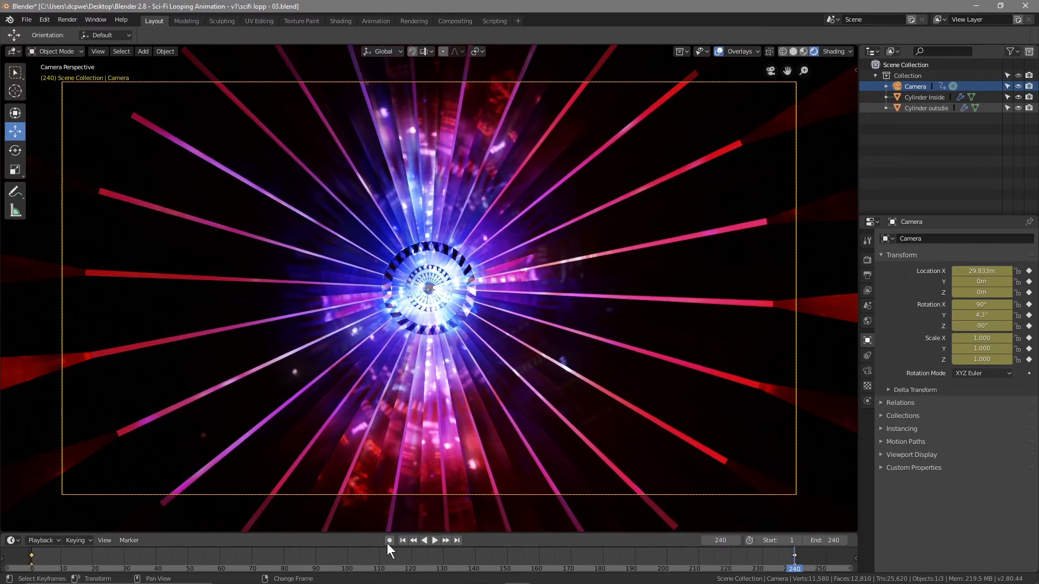
left_click(343, 21)
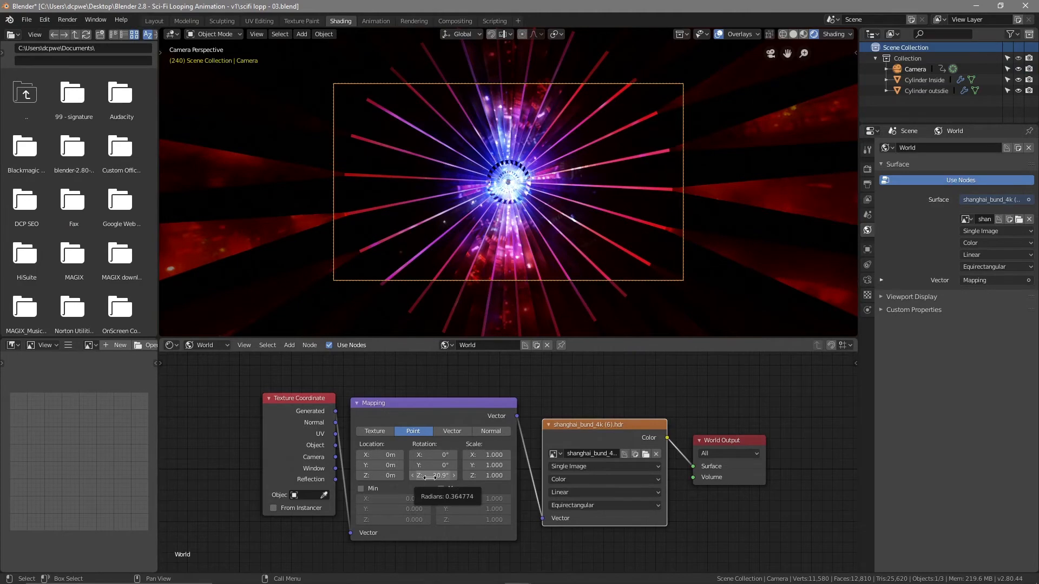
key("i")
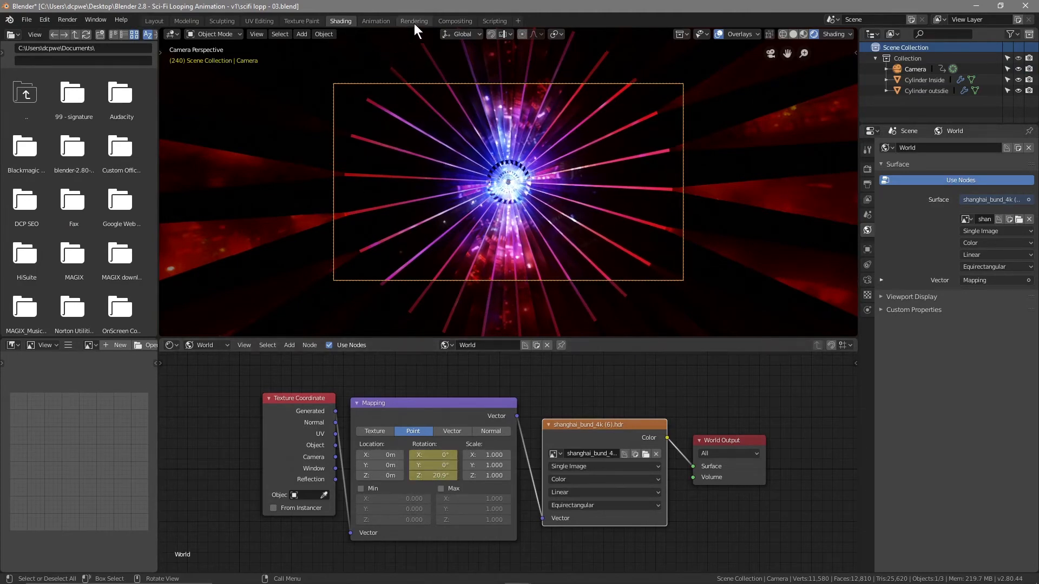
left_click(147, 23)
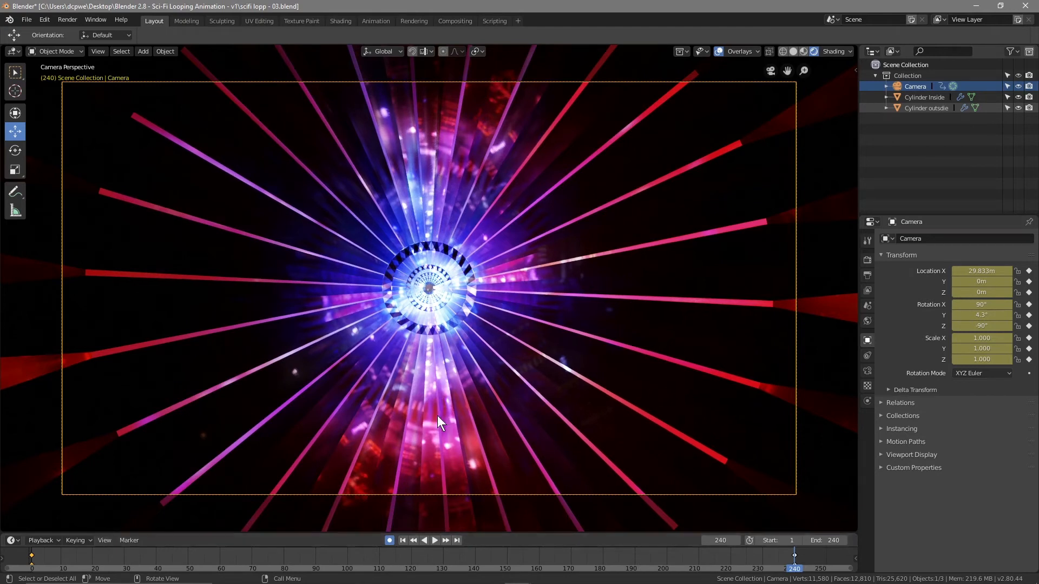
left_click(344, 21)
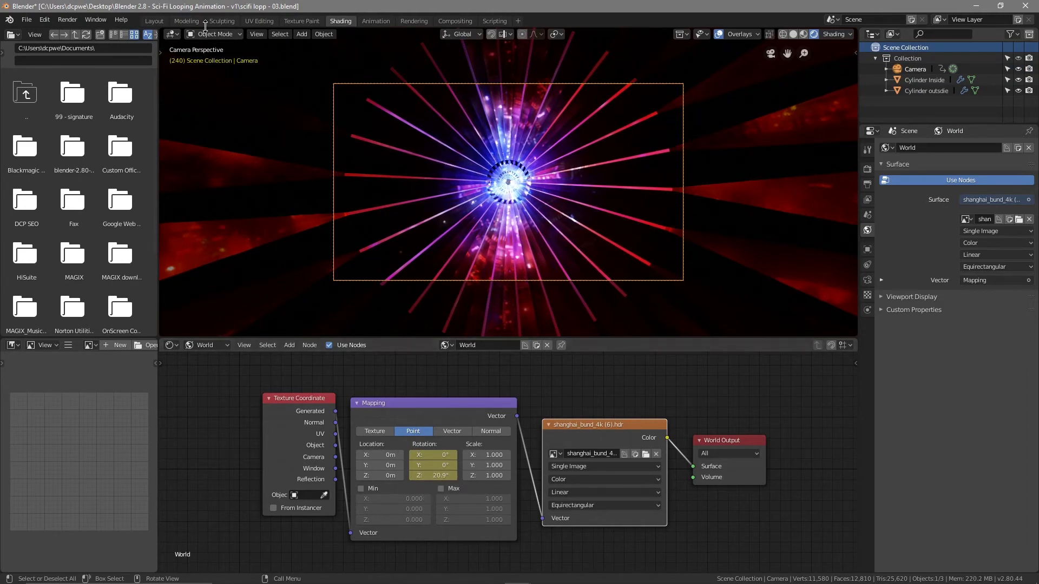
left_click(156, 23)
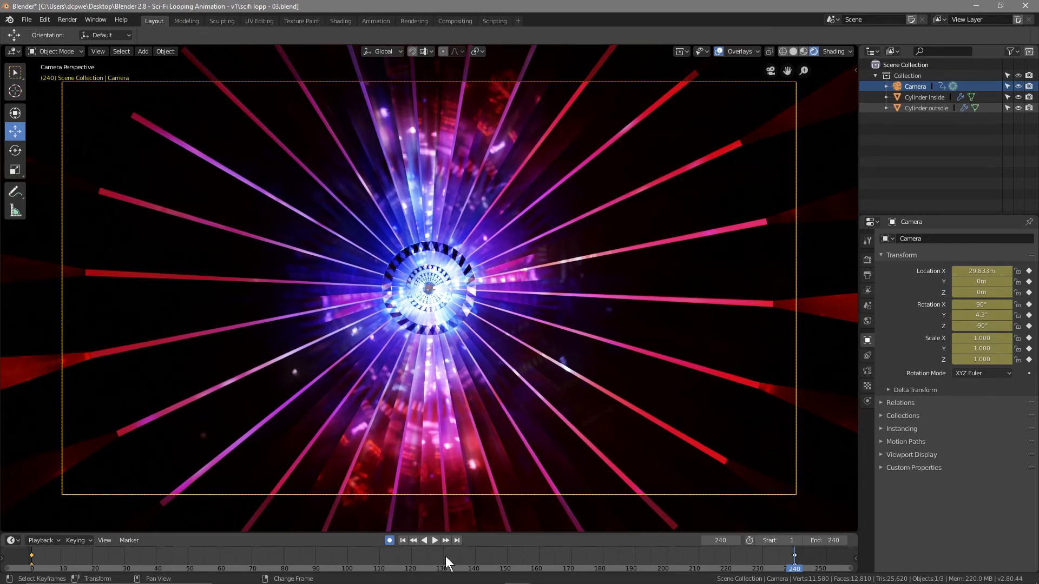
- At frame 120, keyframe the world Mapping node's rotation and set its Z rotation to 36.7°
left_click(411, 556)
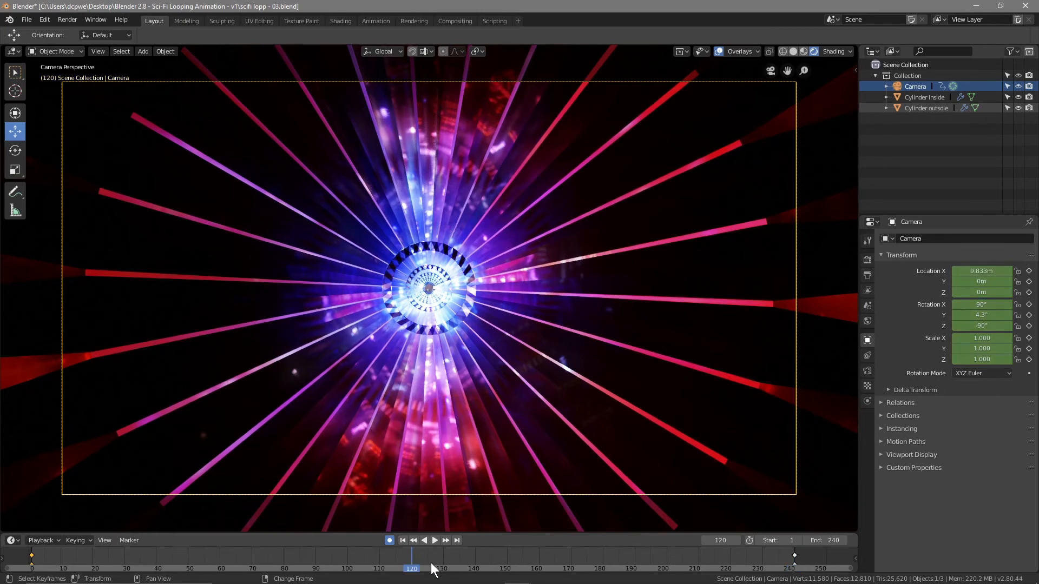
left_click(337, 22)
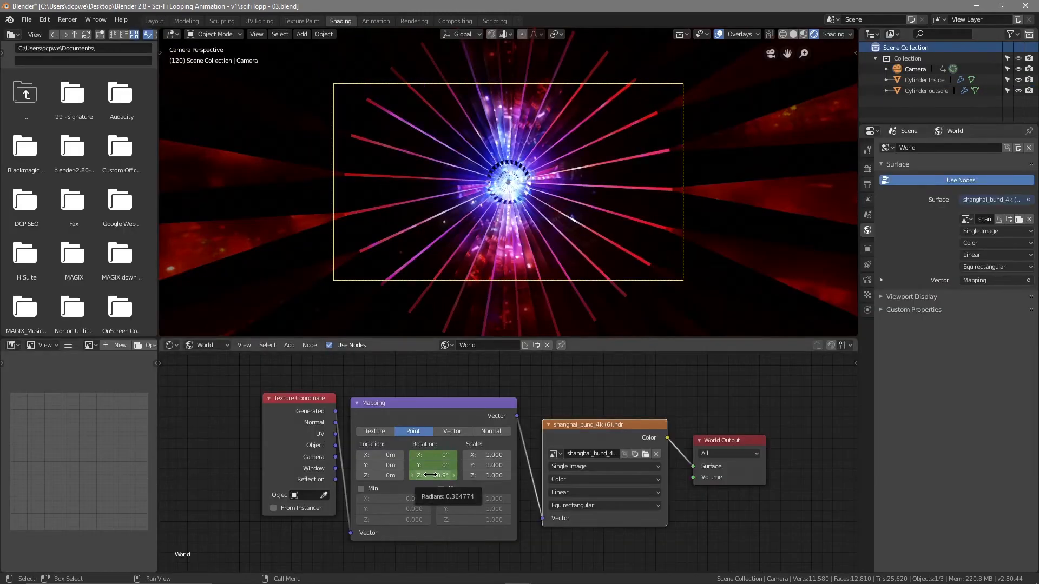
key("i")
left_click_drag(430, 475, 449, 475)
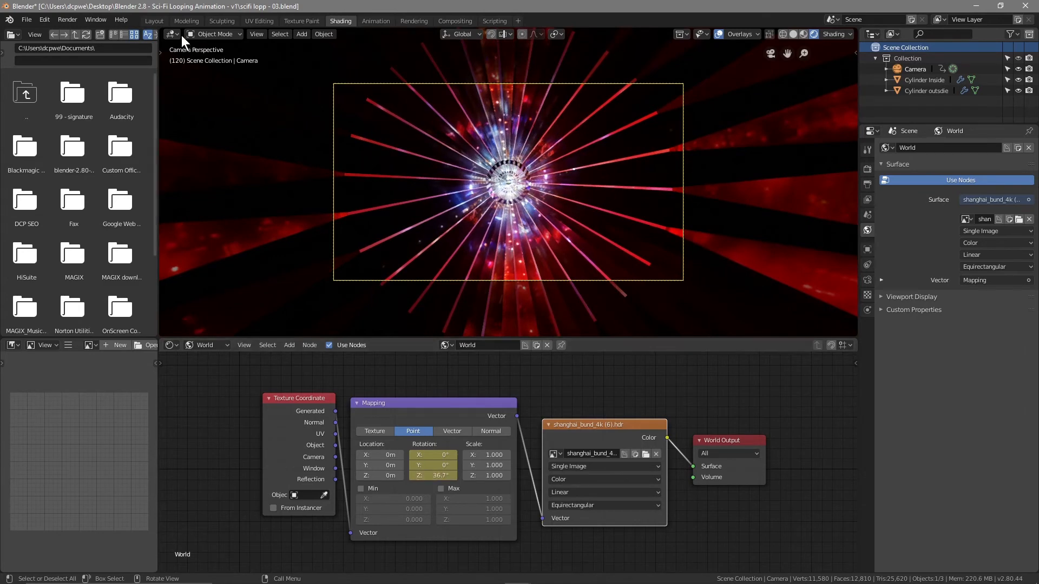
- Play the animation from frame 1 to check the changing environment lighting, and return to the first frame
left_click(155, 21)
left_click(403, 540)
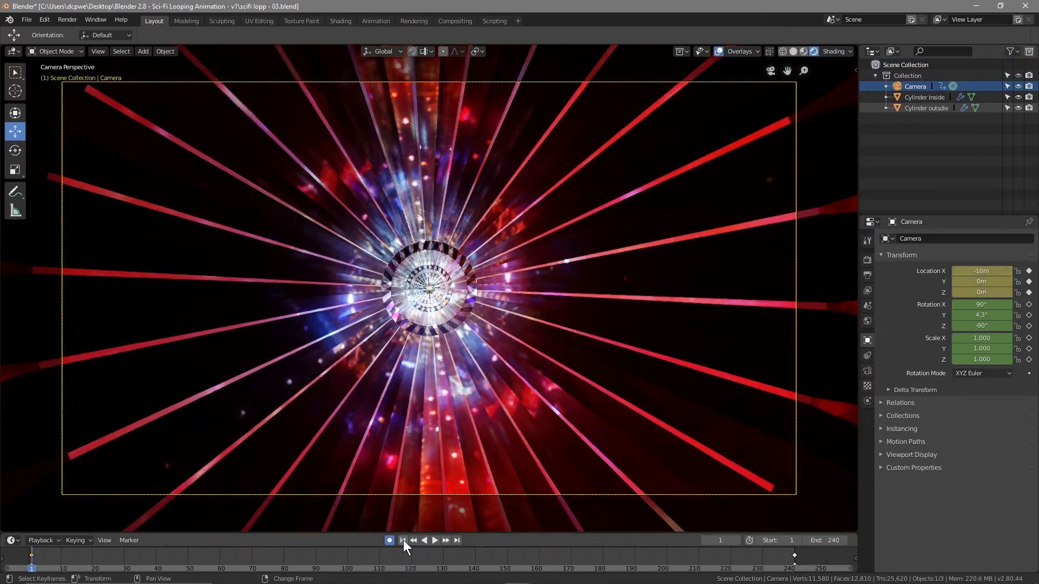
left_click(433, 540)
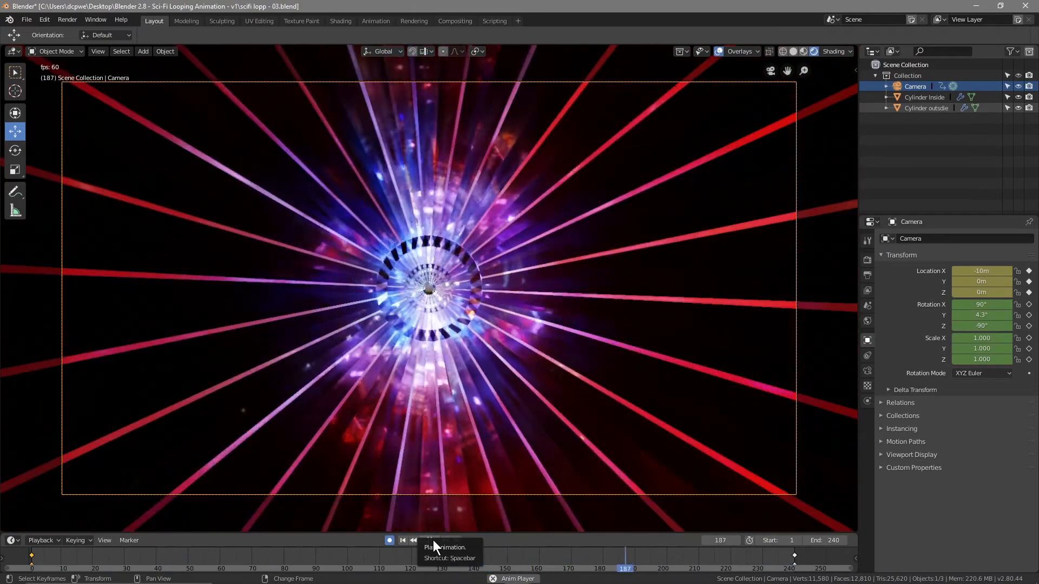
left_click(433, 540)
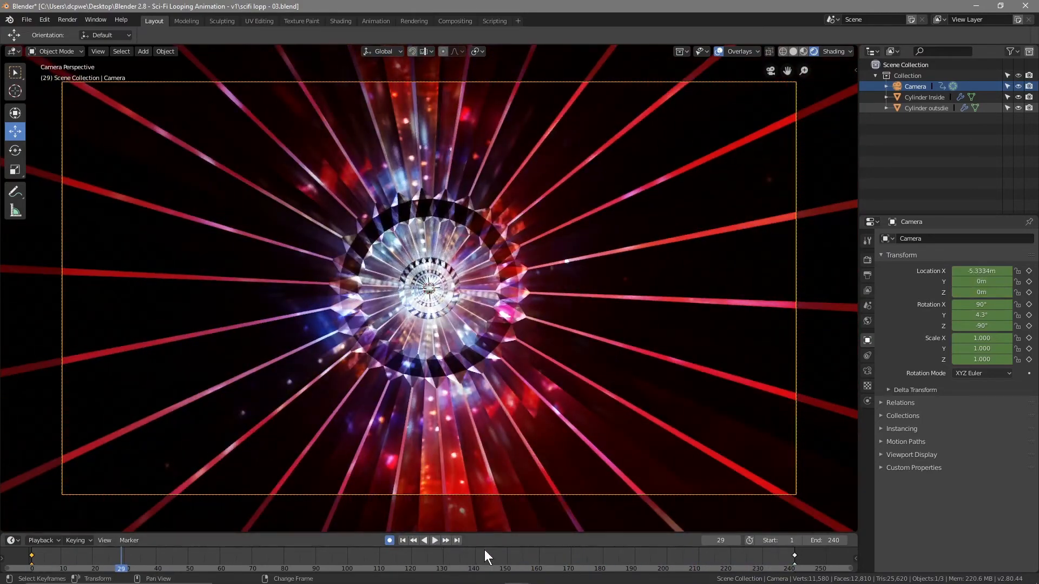
left_click(429, 540)
left_click(437, 540)
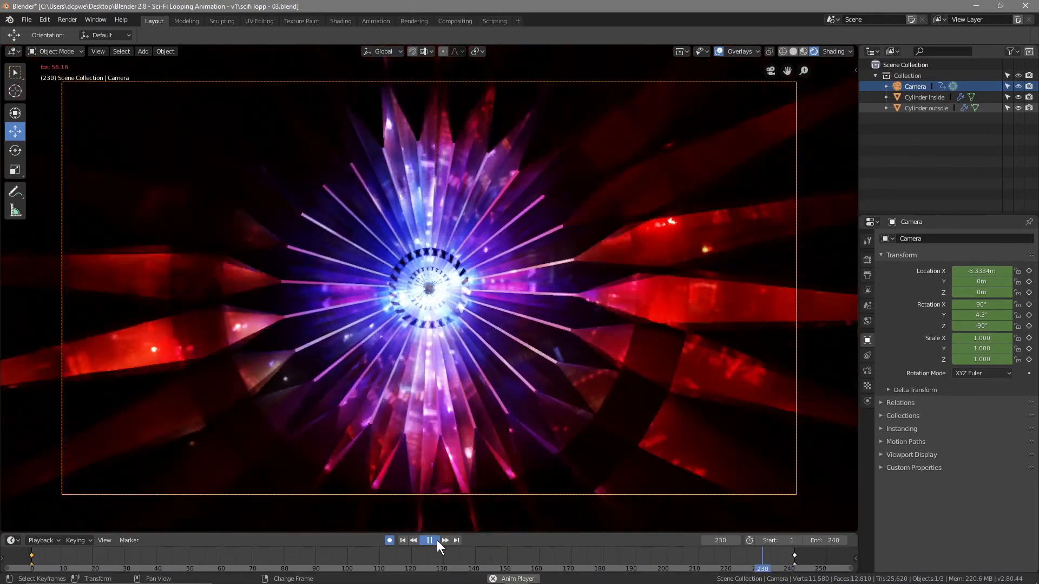
left_click(408, 540)
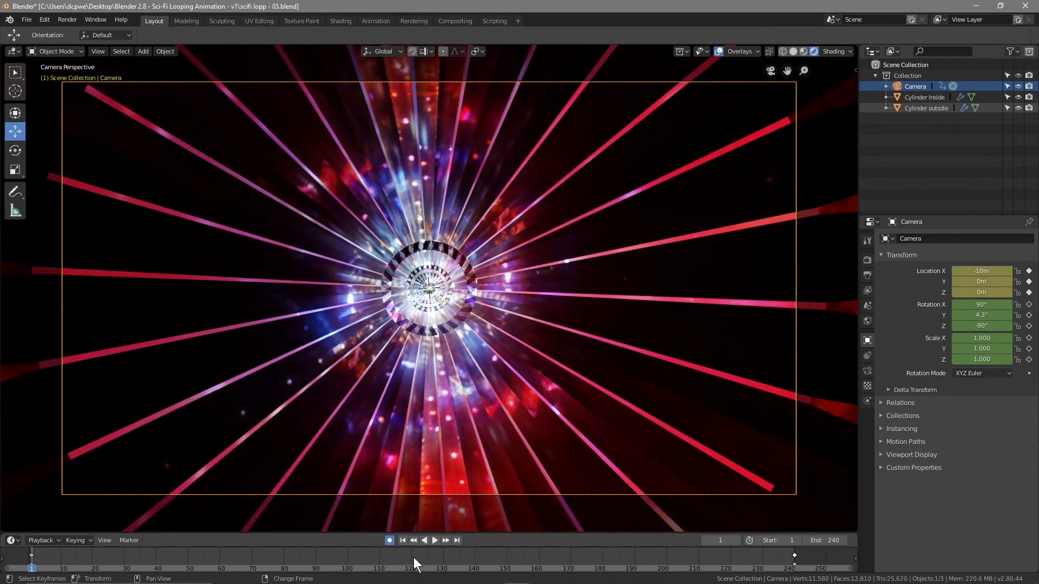
- Check the world Mapping node's rotation at frame 240 and go back to frame 1
left_click(796, 557)
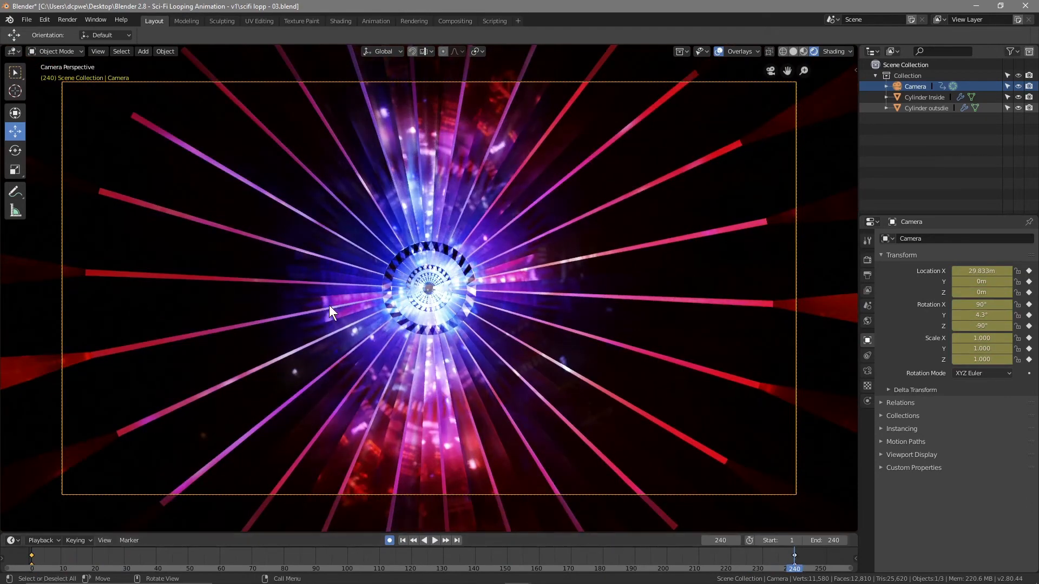
left_click(341, 21)
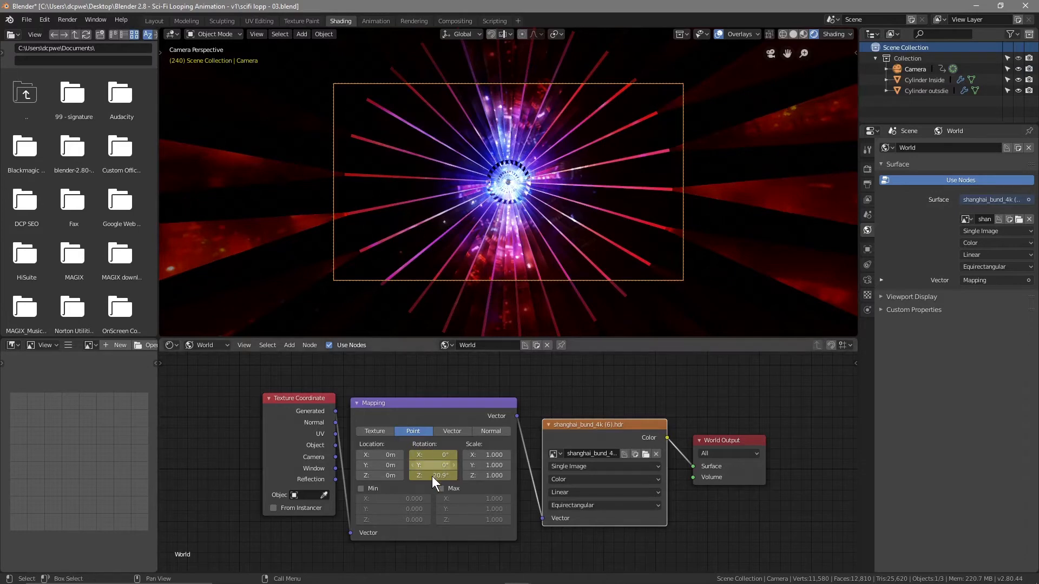
left_click(156, 21)
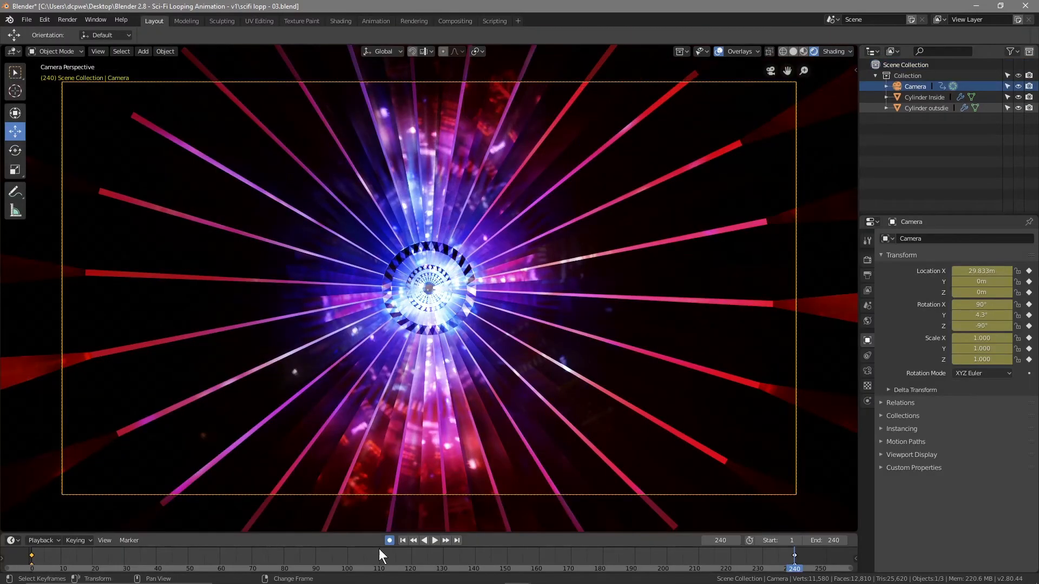
left_click(402, 540)
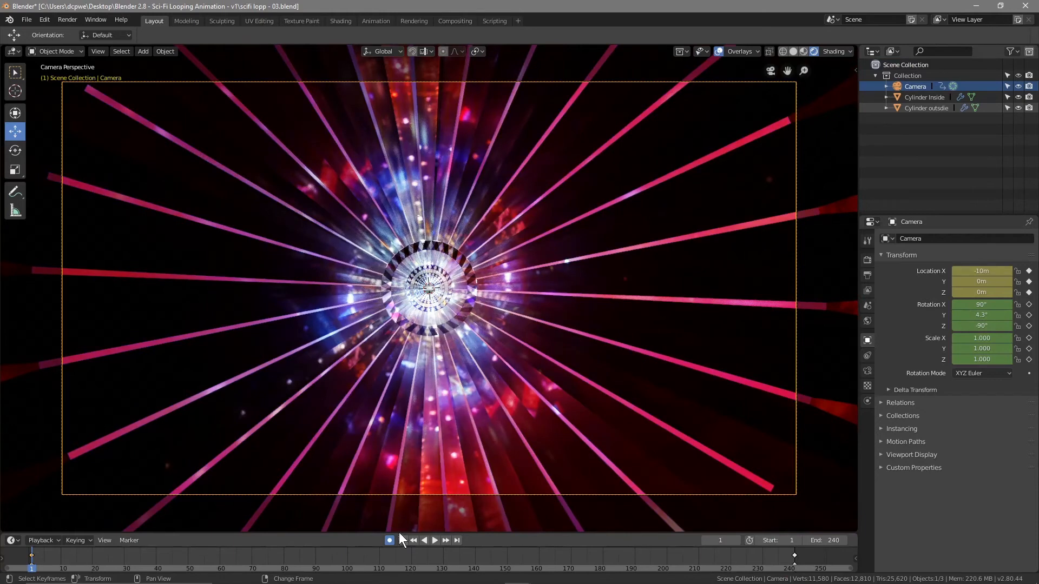
- Copy the world Mapping node's Z rotation from frame 1 and enter it at frame 240 as 36.7°
left_click(340, 21)
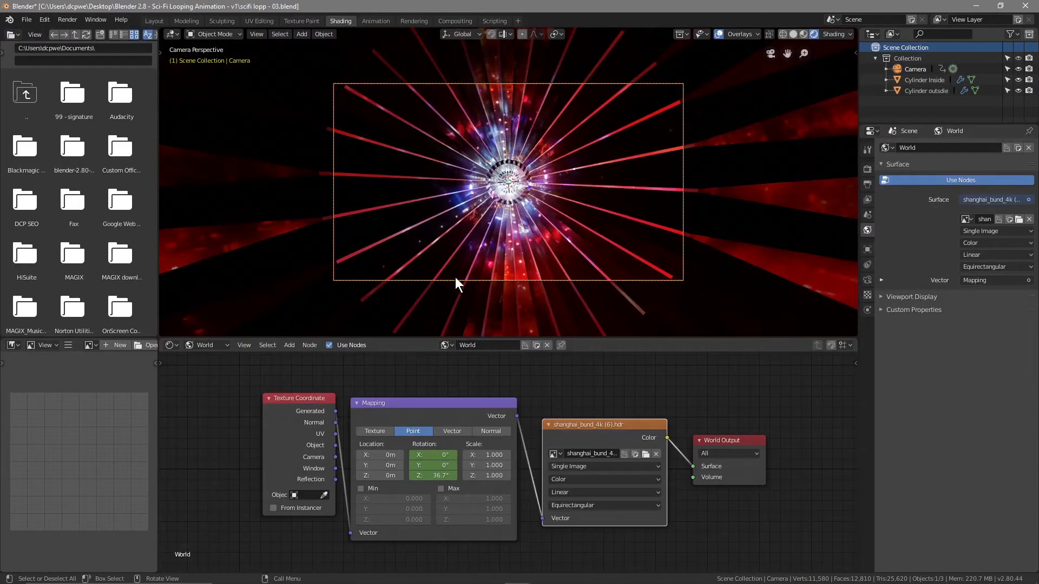
double_click(433, 476)
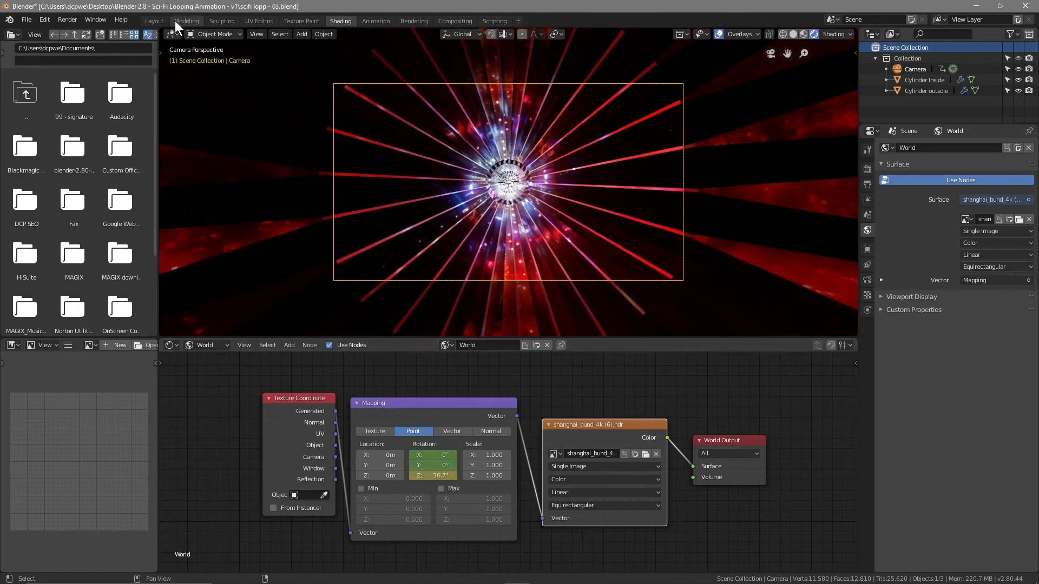
left_click(157, 21)
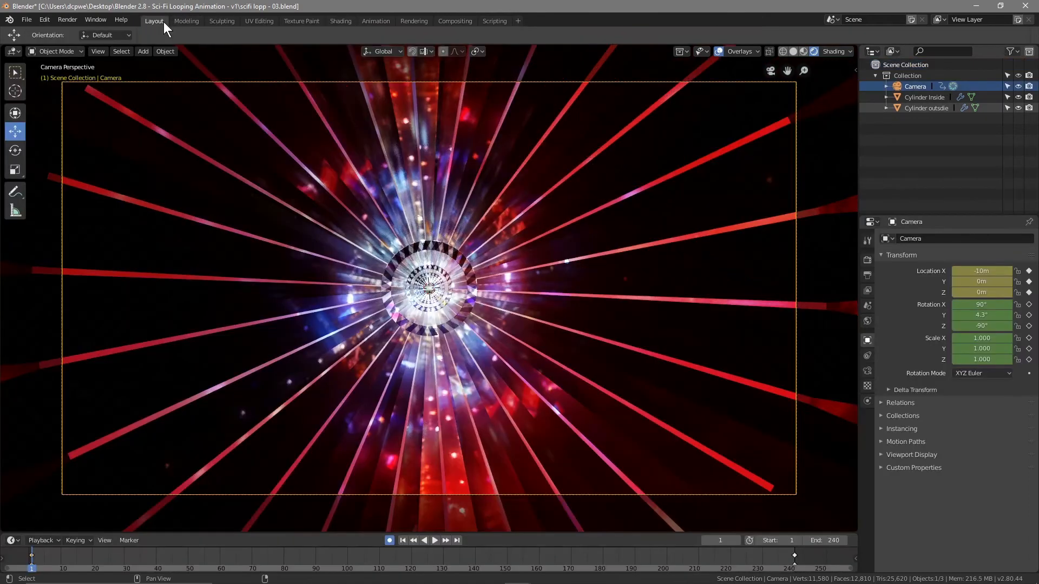
left_click(457, 540)
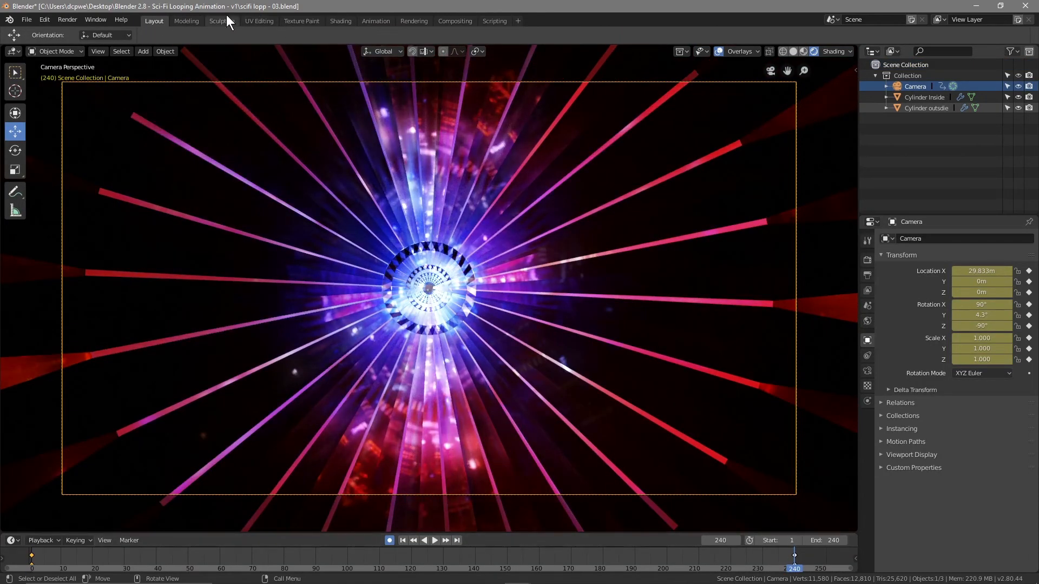
left_click(341, 21)
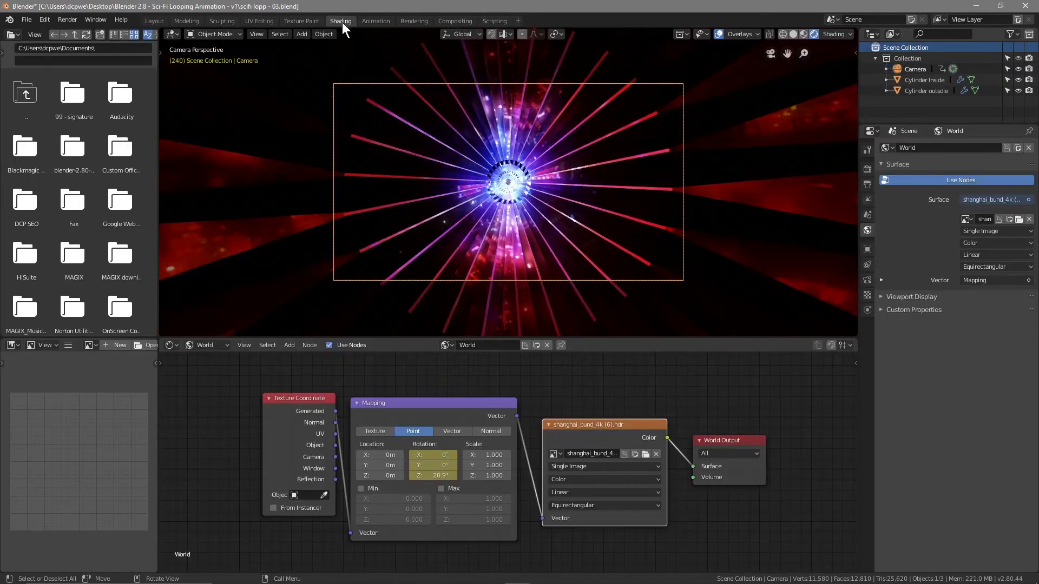
left_click(427, 475)
type("36.7d")
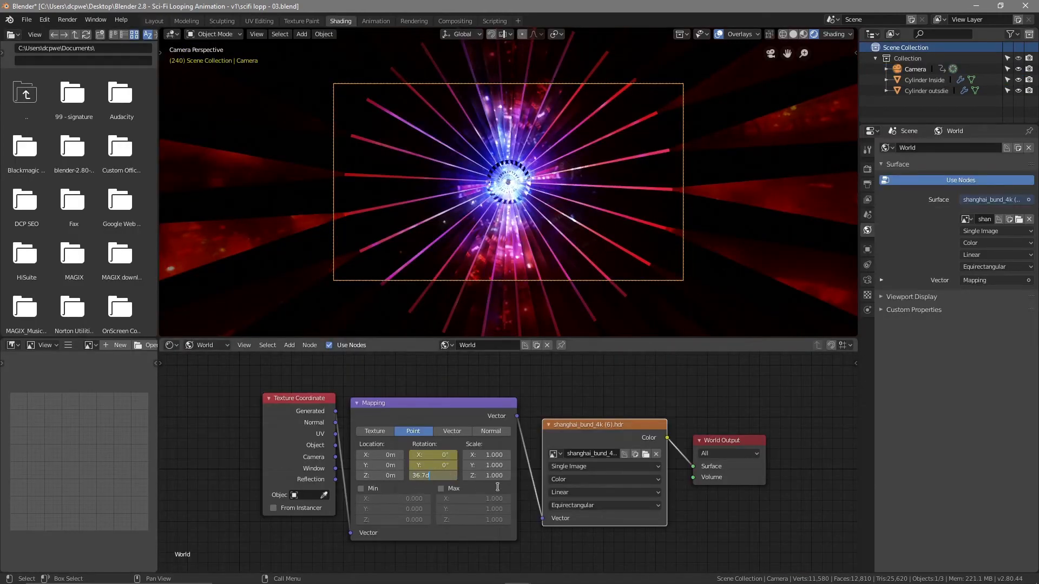
key("Return")
- Move to frame 120 and try to keyframe the world Mapping node's Z rotation
left_click(161, 20)
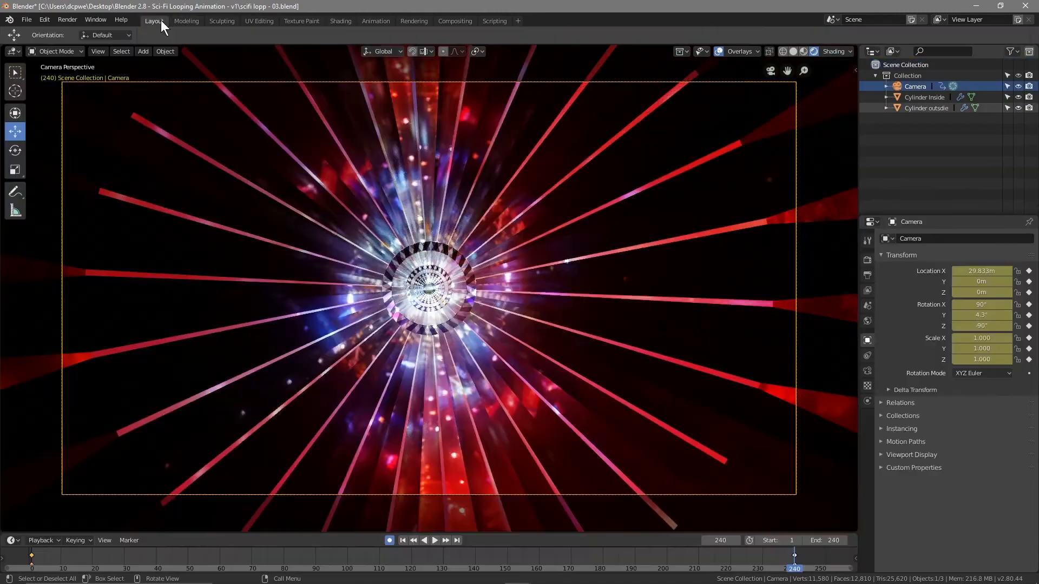
left_click(411, 557)
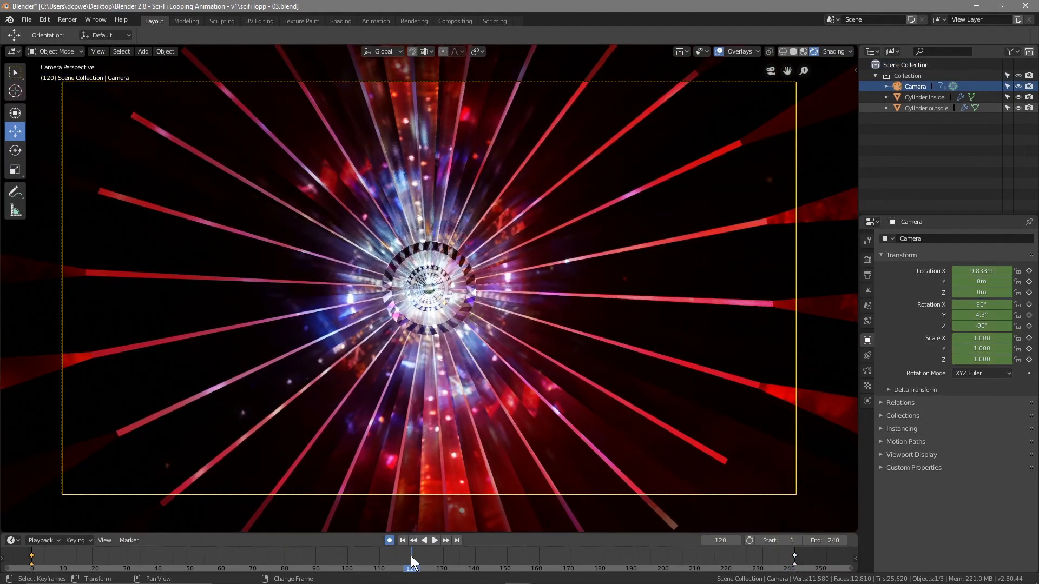
left_click(339, 21)
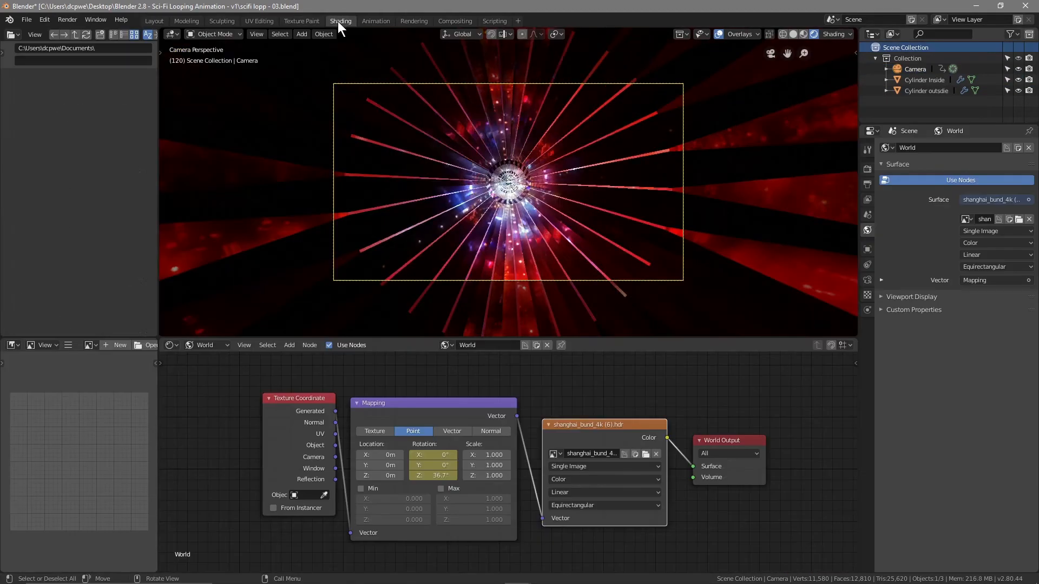
left_click(433, 477)
type("i")
key("Escape")
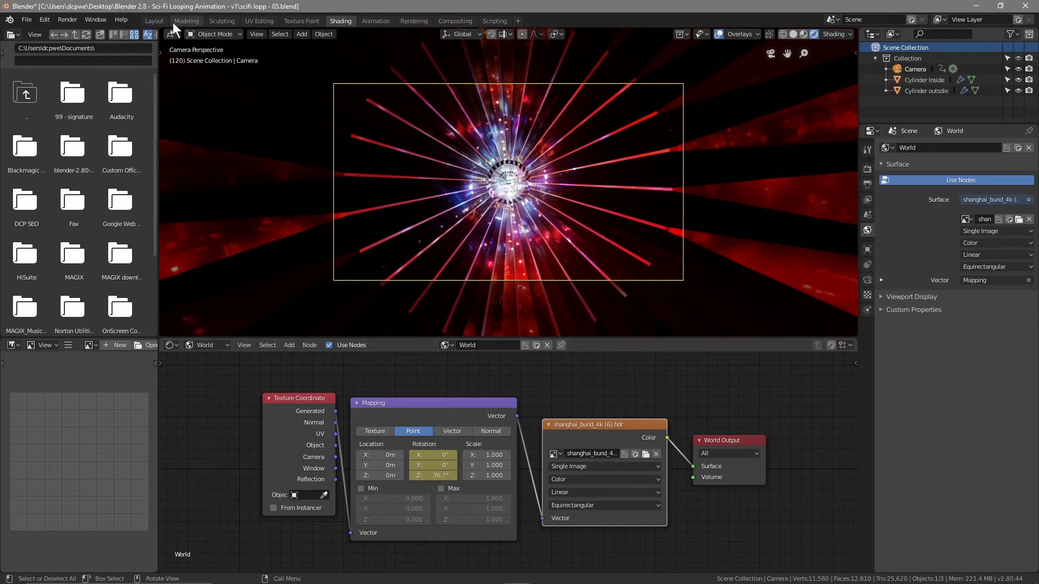
- Insert keyframes on all of the camera's channels at frame 120
left_click(155, 20)
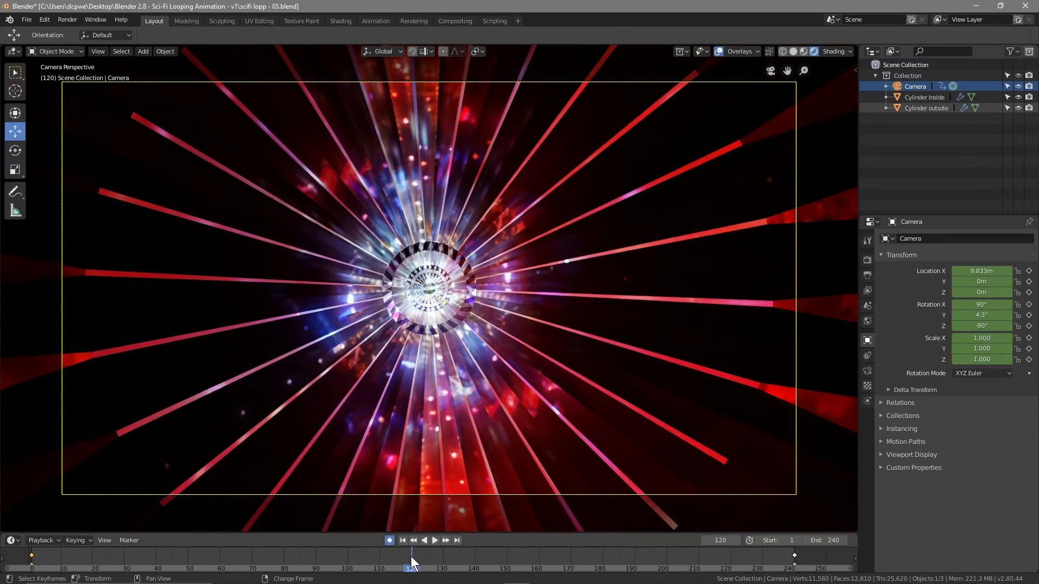
key("i")
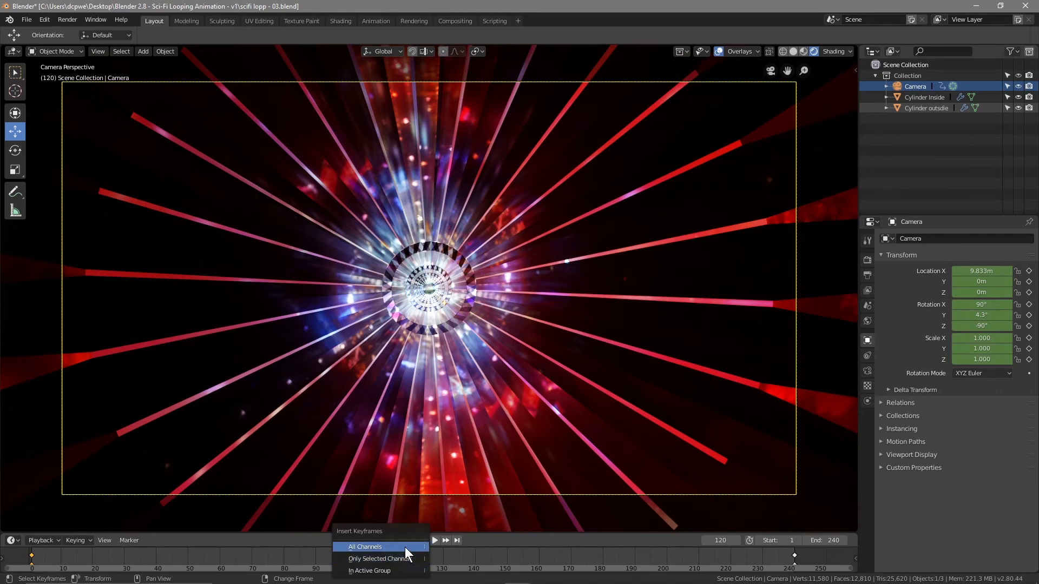
left_click(405, 547)
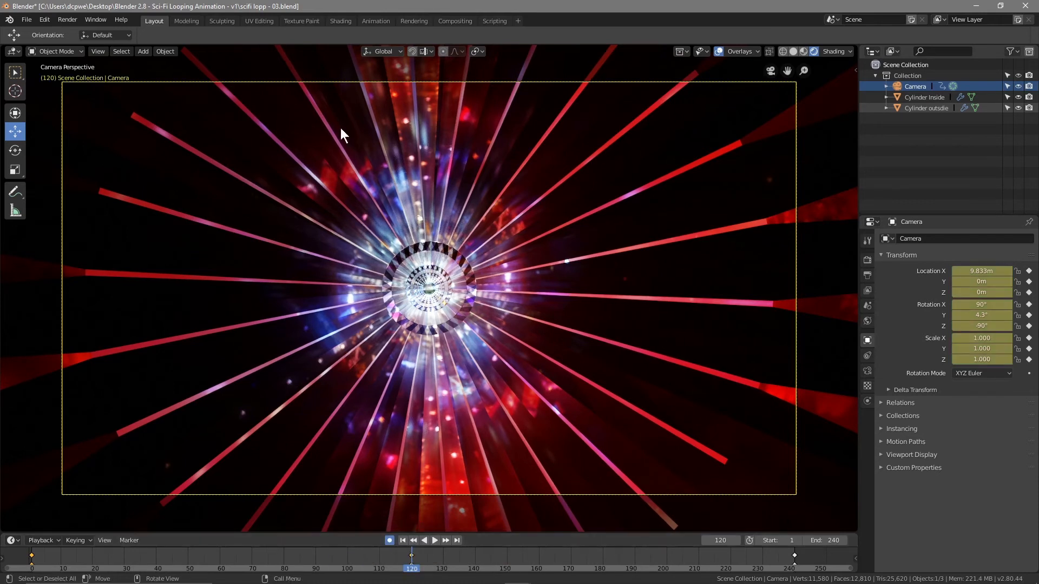
- Set the world Mapping node's Z rotation to about 23.2° at frame 120
left_click(340, 21)
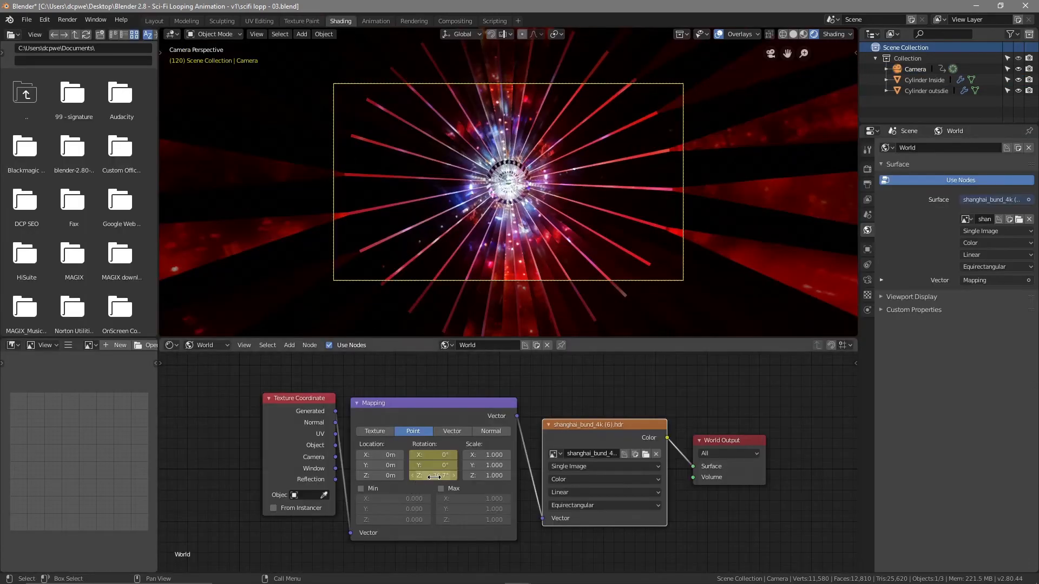
left_click_drag(433, 476, 403, 475)
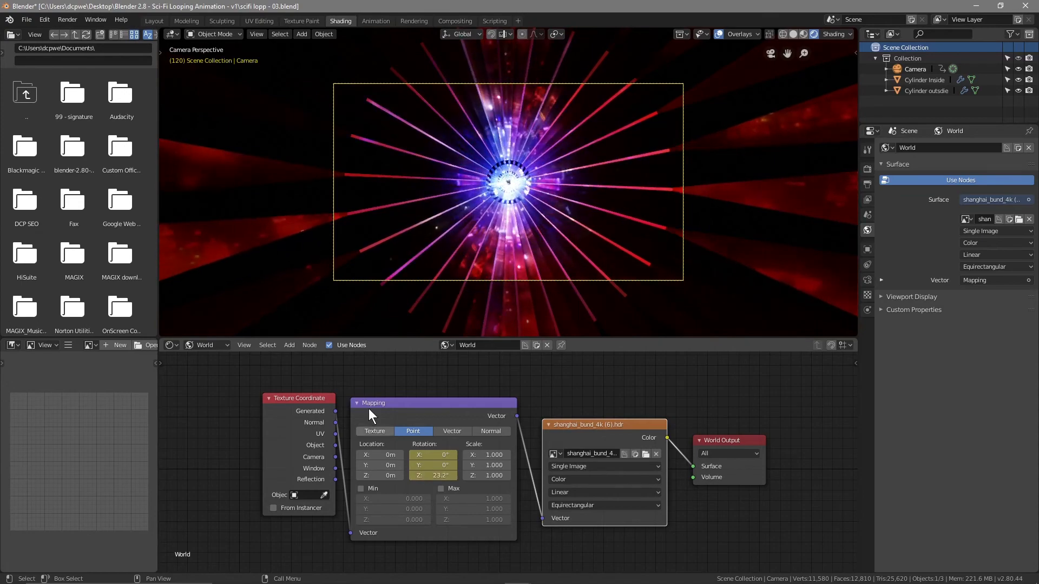
- Play back the animation from frame 1 in the Layout workspace to check the loop
left_click(155, 21)
right_click_drag(409, 566, 34, 563)
left_click(436, 540)
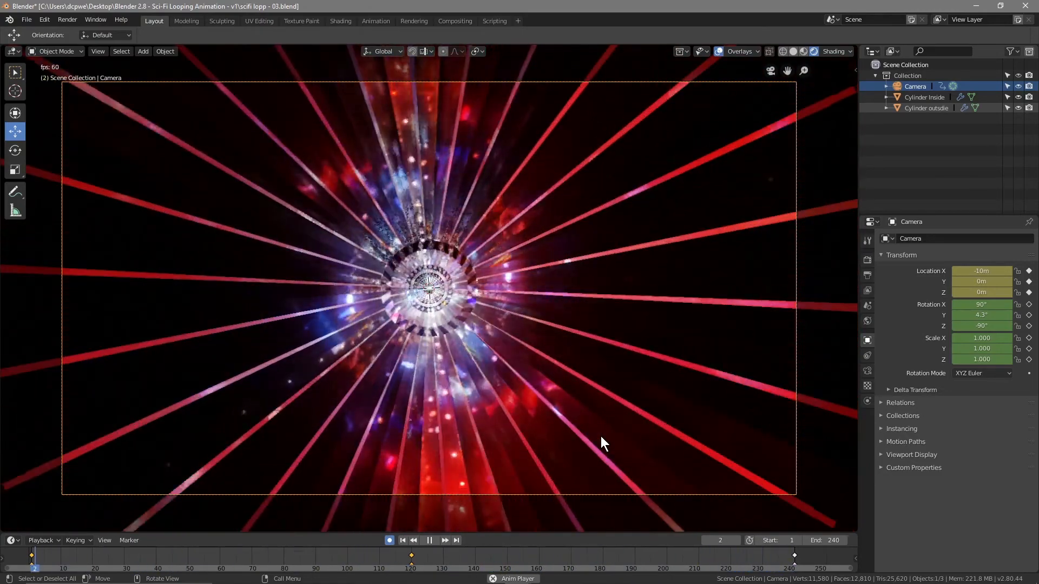
left_click(429, 540)
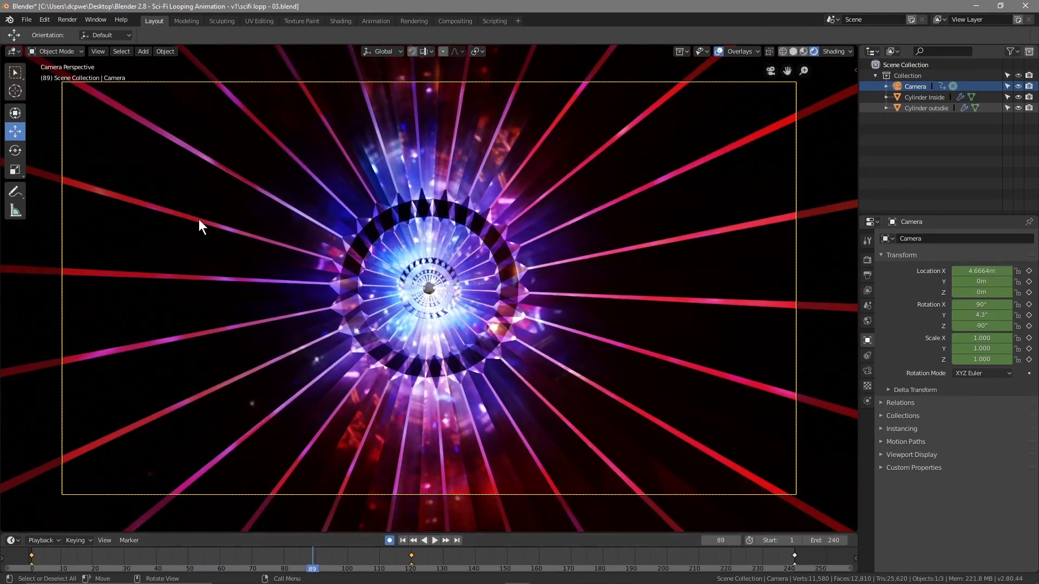
- Save the scene file, return the playhead to frame 1 and save again
left_click(26, 19)
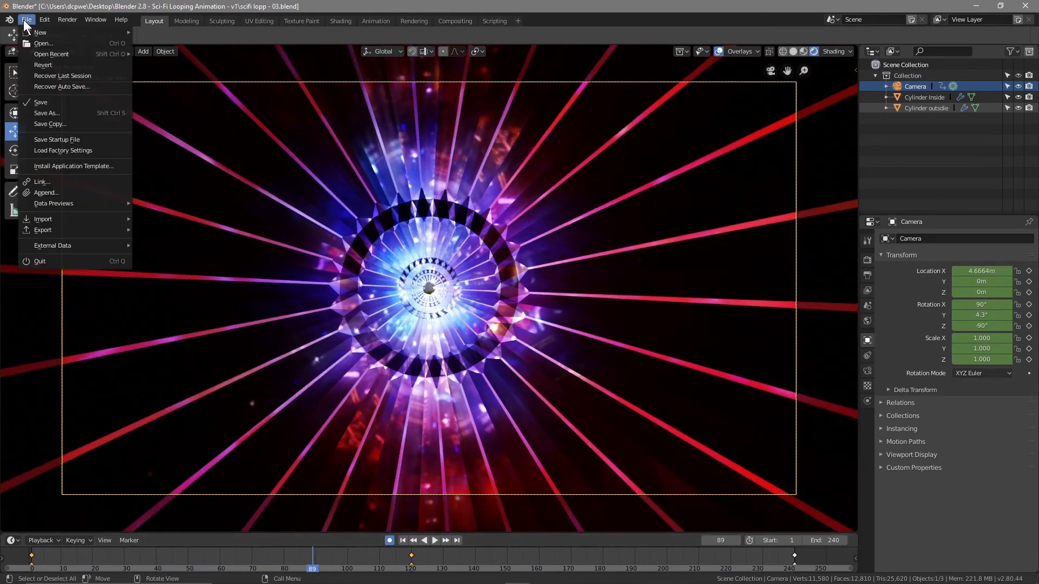
left_click(44, 102)
key("space")
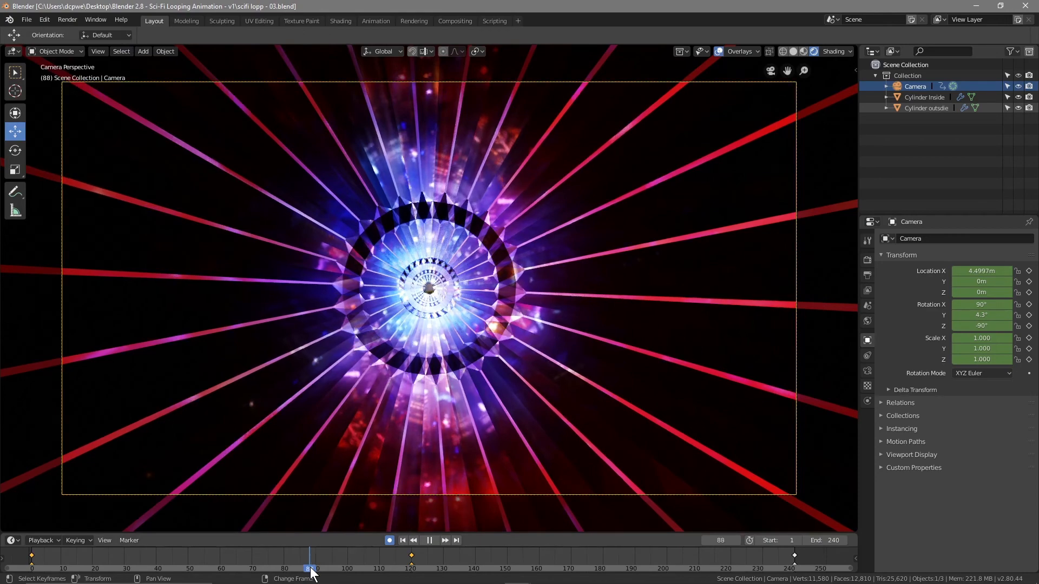
key("space")
right_click_drag(512, 570, 32, 571)
left_click(26, 20)
left_click(43, 102)
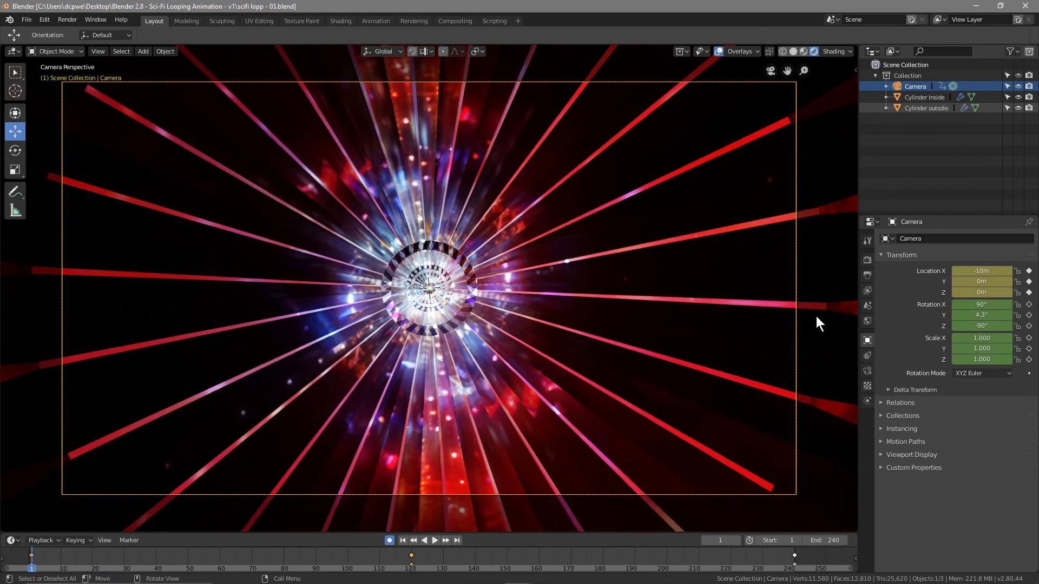
- Set the render output's file format to AVI JPEG
left_click(868, 275)
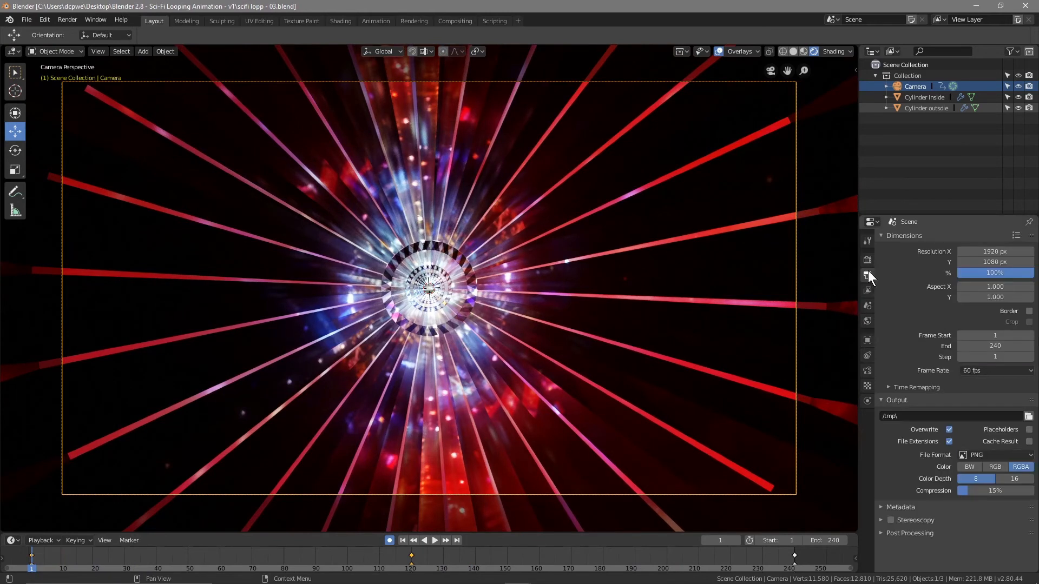
left_click(1005, 456)
left_click(989, 370)
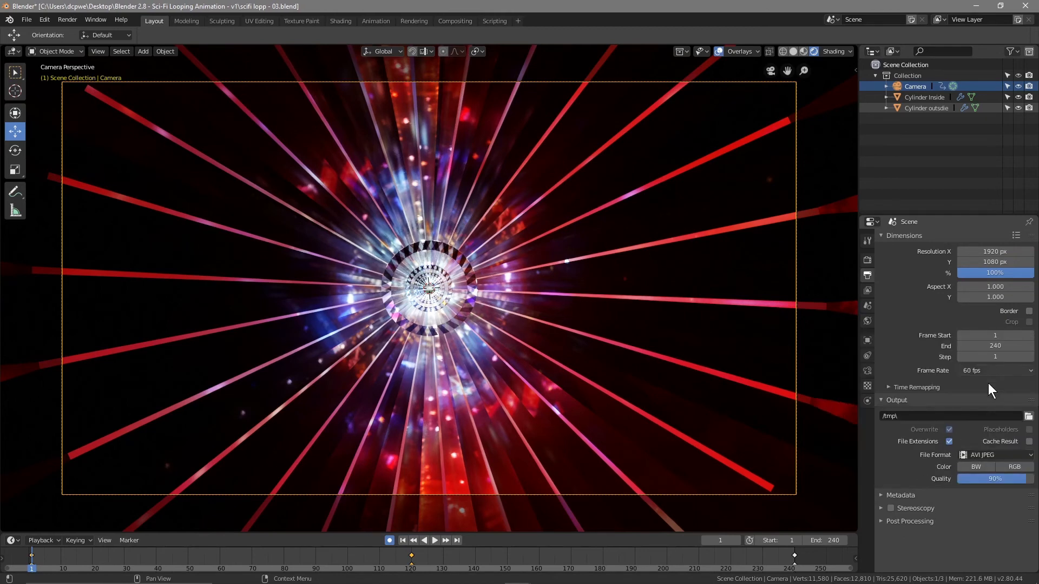
- Set the render output path to the desktop folder "Blender 2.8 - Sci-Fi Looping Animation - v1"
left_click(1027, 429)
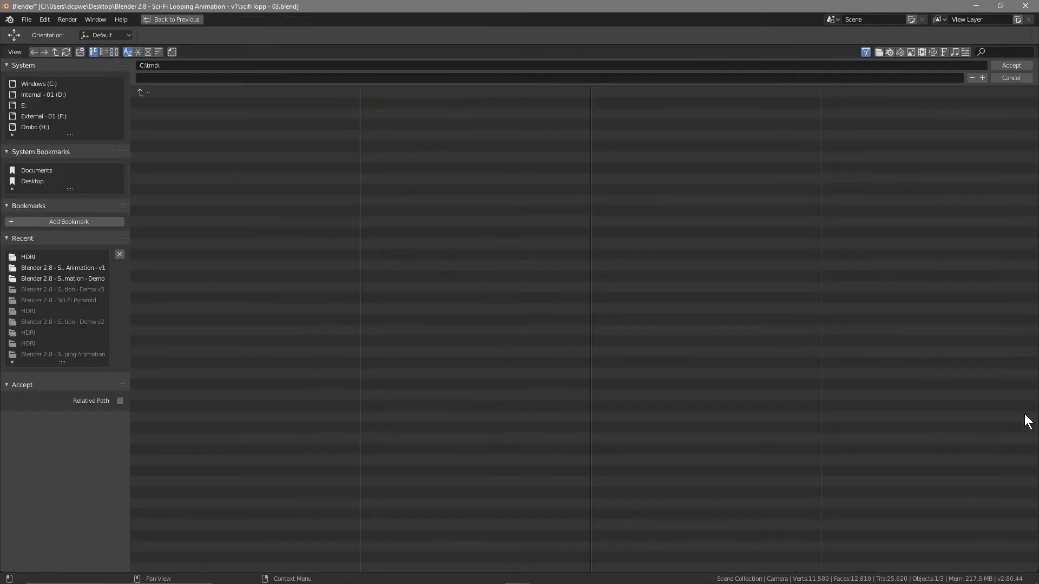
left_click(30, 180)
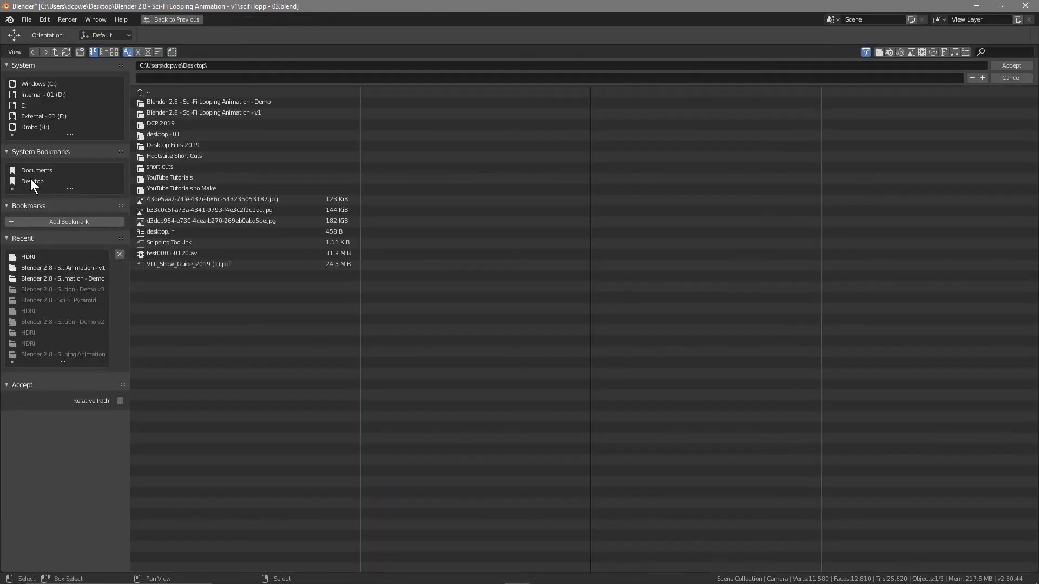
left_click(194, 112)
left_click(1007, 64)
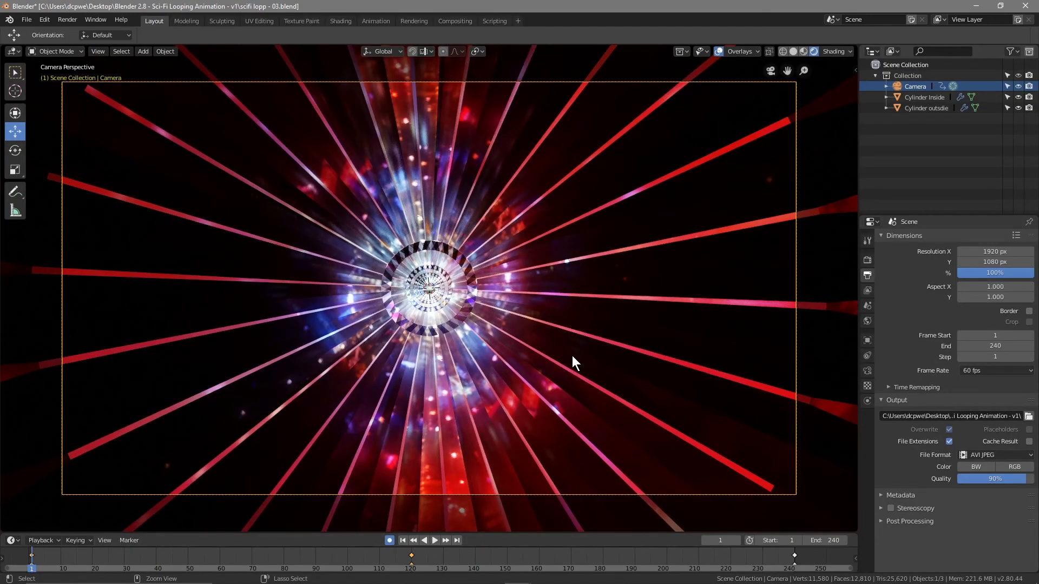
- Render the full animation for frames 1 to 240, close the render window and save the scene file
key("ctrl+F12")
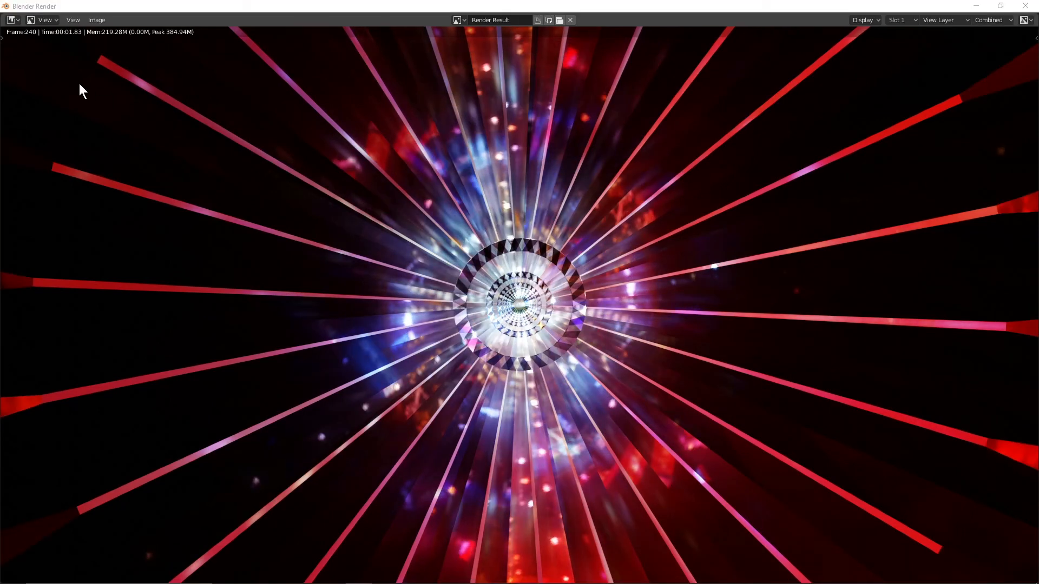
left_click(1026, 6)
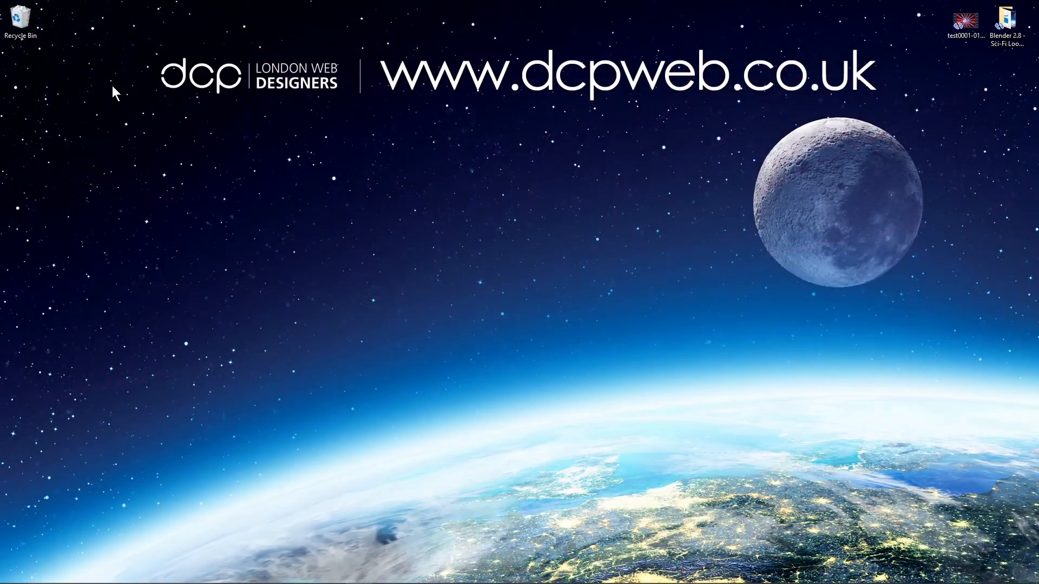
left_click(518, 573)
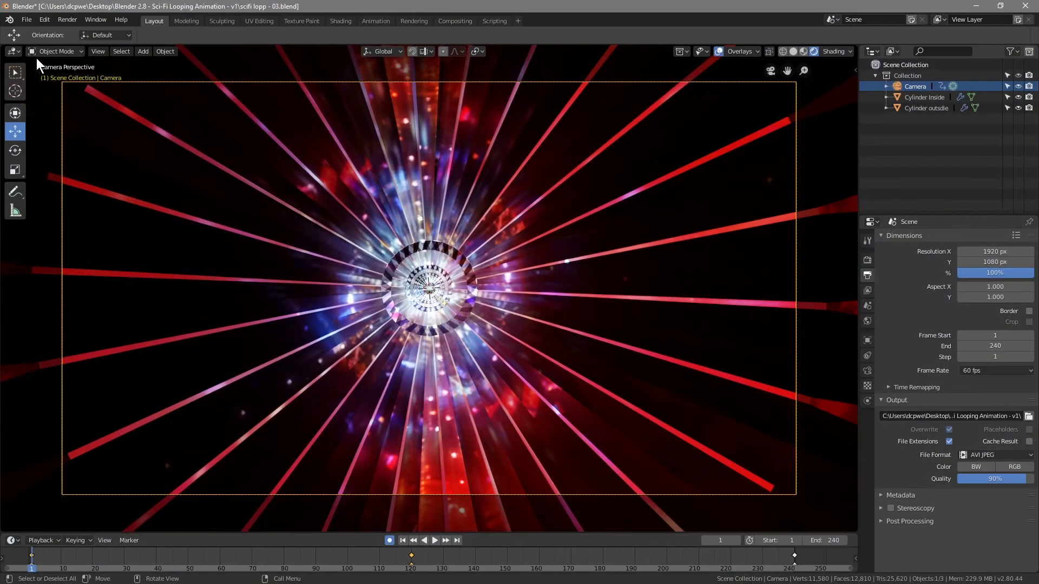
left_click(27, 19)
left_click(44, 102)
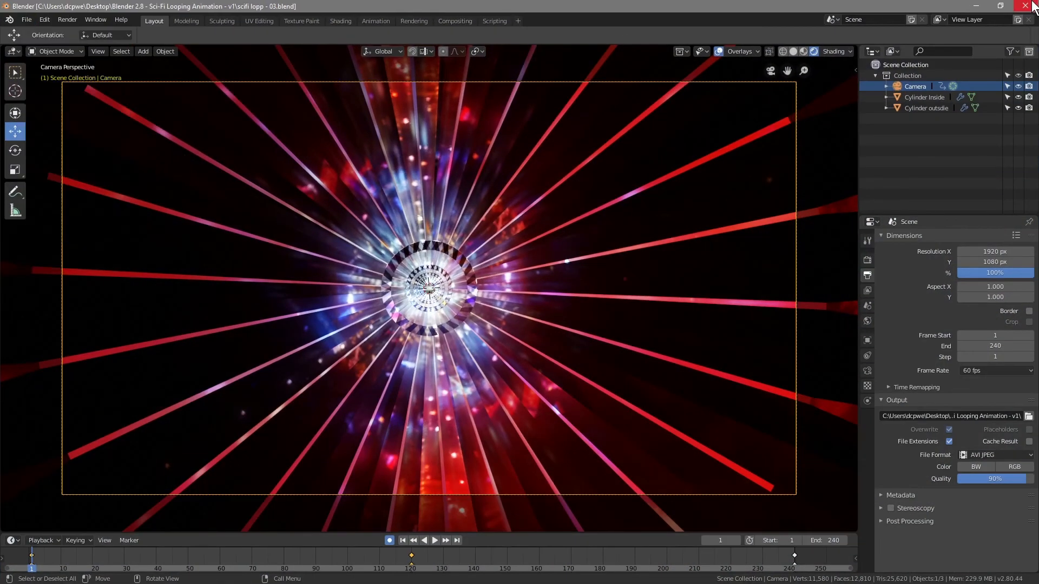
- Switch to the desktop's "Blender 2.8 - Sci-Fi Looping Animation - v1" folder and play 0001-0240.avi in VLC media player
left_click(976, 6)
double_click(1004, 46)
left_click(435, 257)
right_click(435, 258)
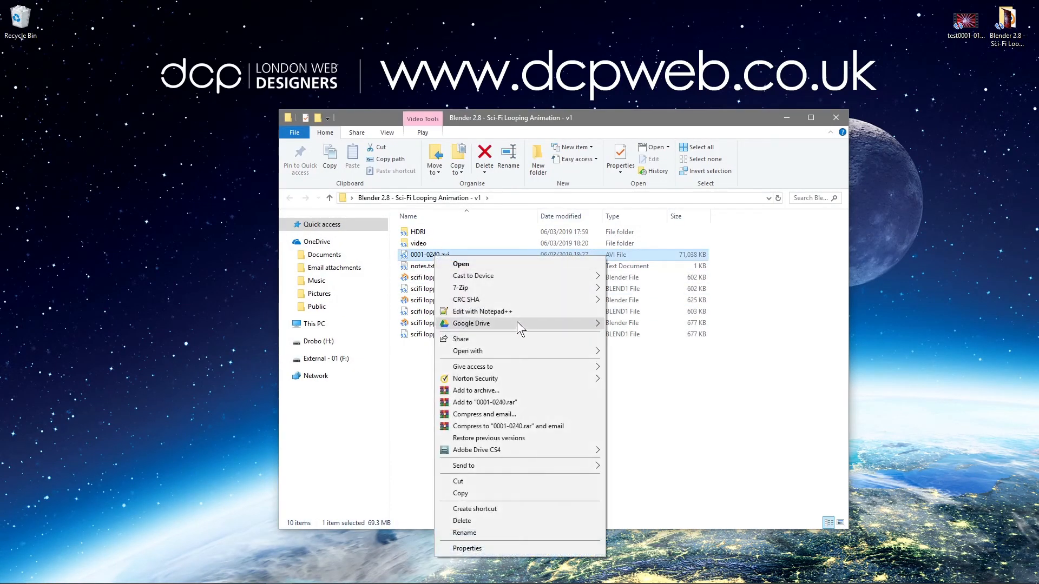
mouse_move(530, 350)
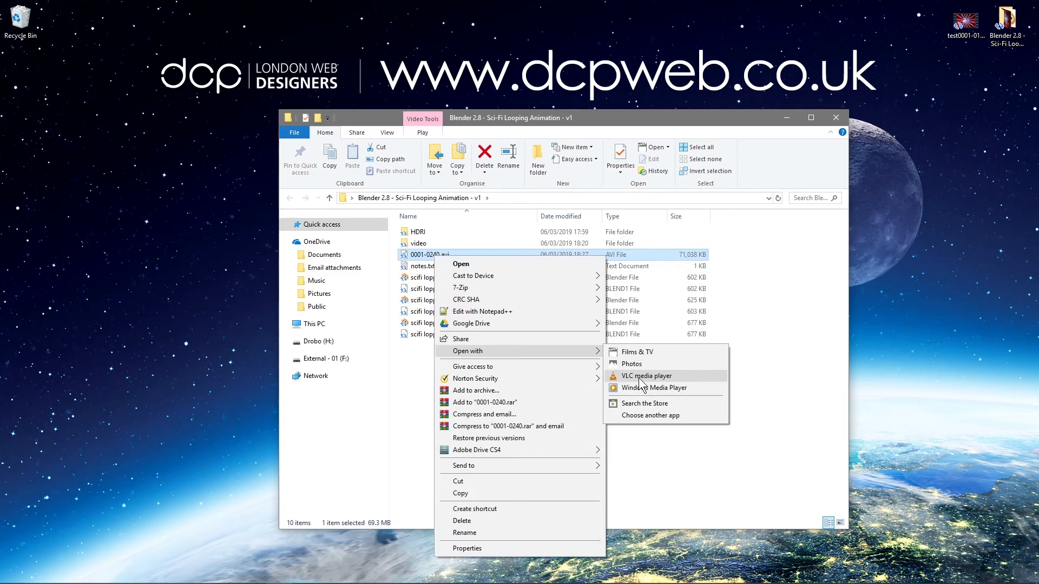
left_click(640, 379)
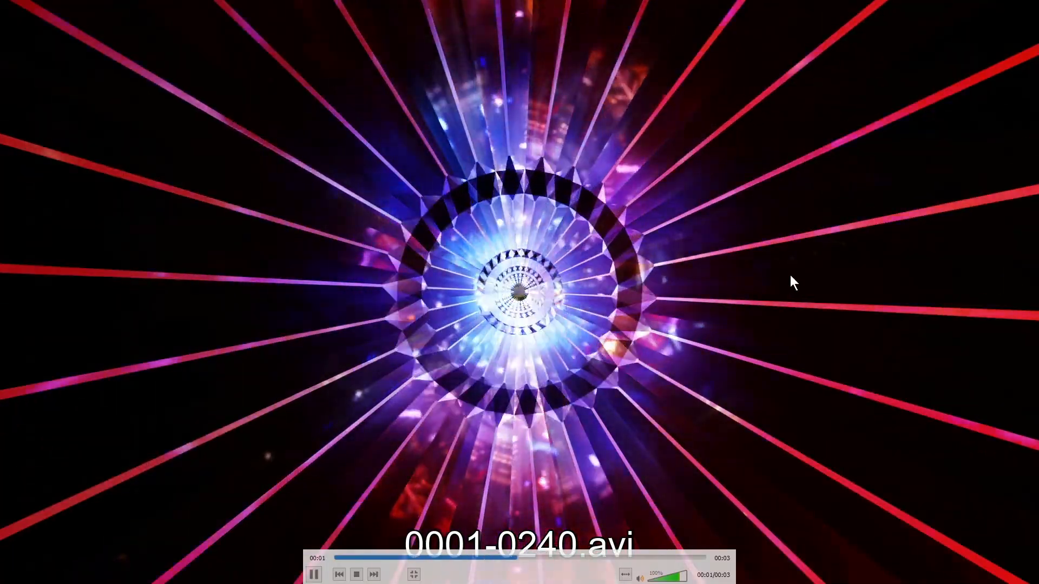